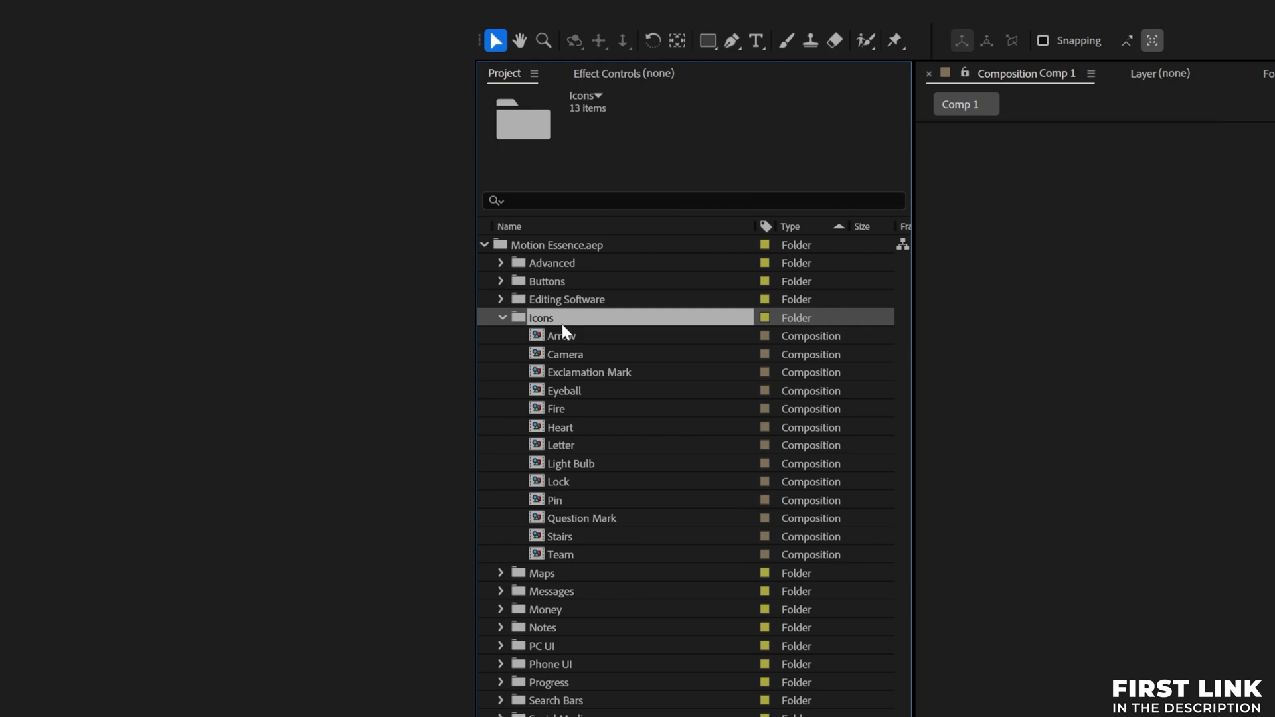
Place the Fire icon composition over the footage in Comp 1 and preview the animation.
{"action": "left_click", "coordinate": [561, 411]}
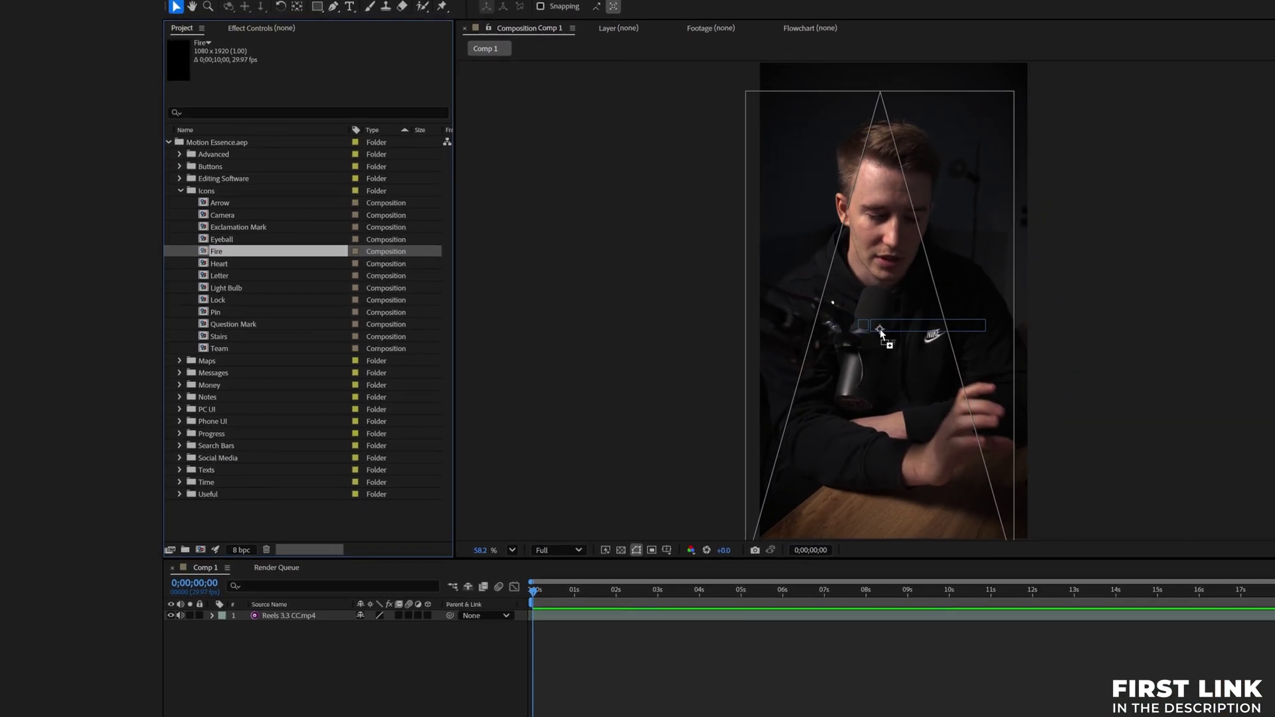
{"action": "left_click_drag", "start_coordinate": [884, 326], "coordinate": [884, 325]}
{"action": "key", "text": "space"}
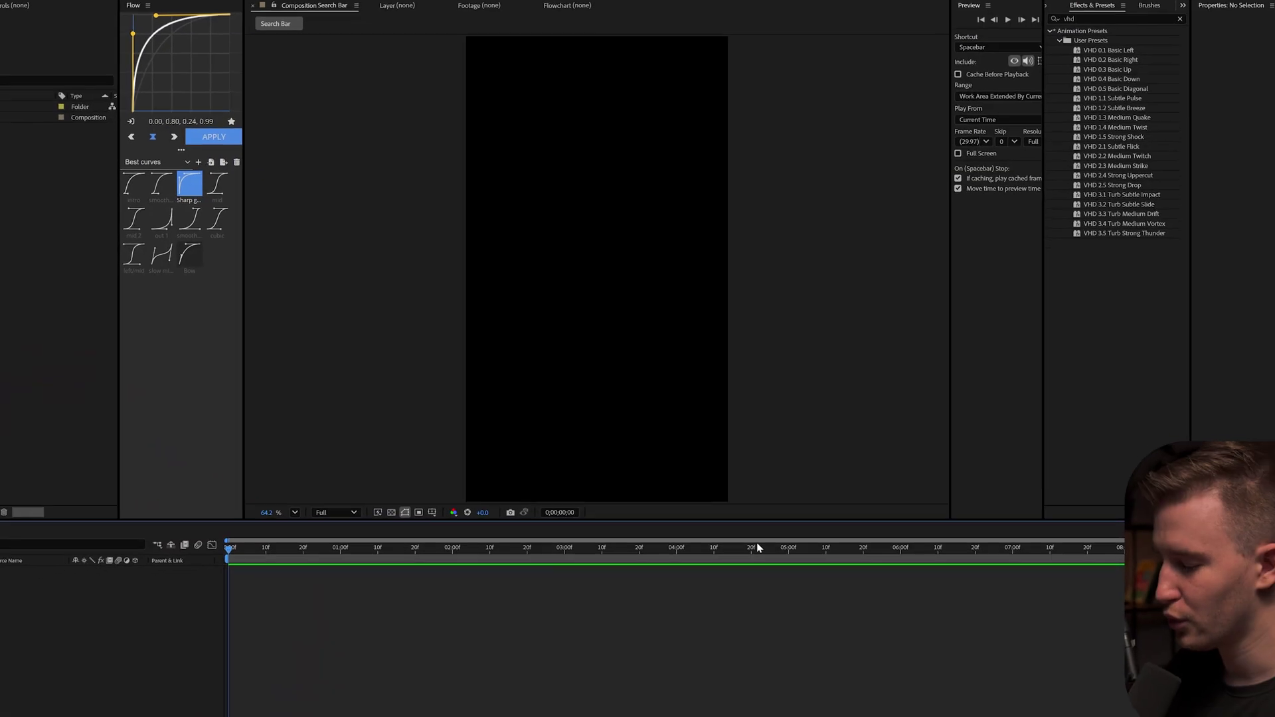
Accept the Search Bar composition's settings and draw a rounded rectangle about 810 by 188 px, with its anchor point centered, in the frame's middle.
{"action": "key", "text": "ctrl+k"}
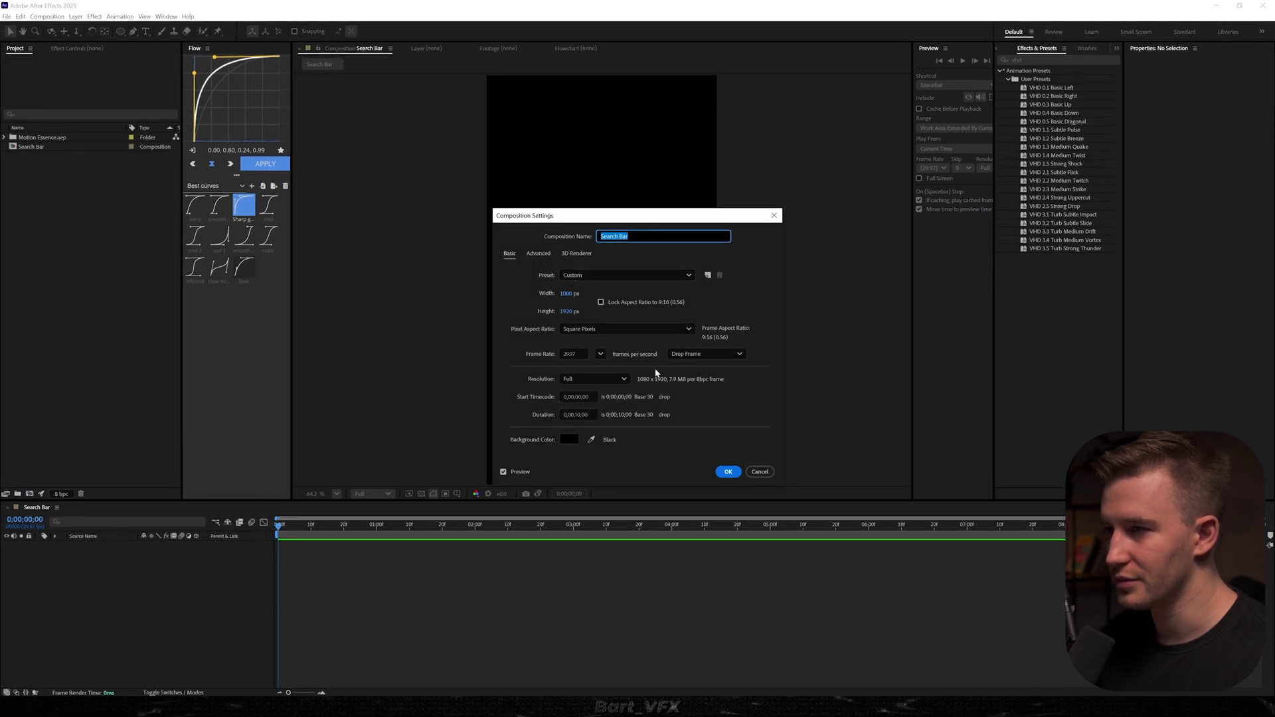
{"action": "left_click", "coordinate": [729, 472]}
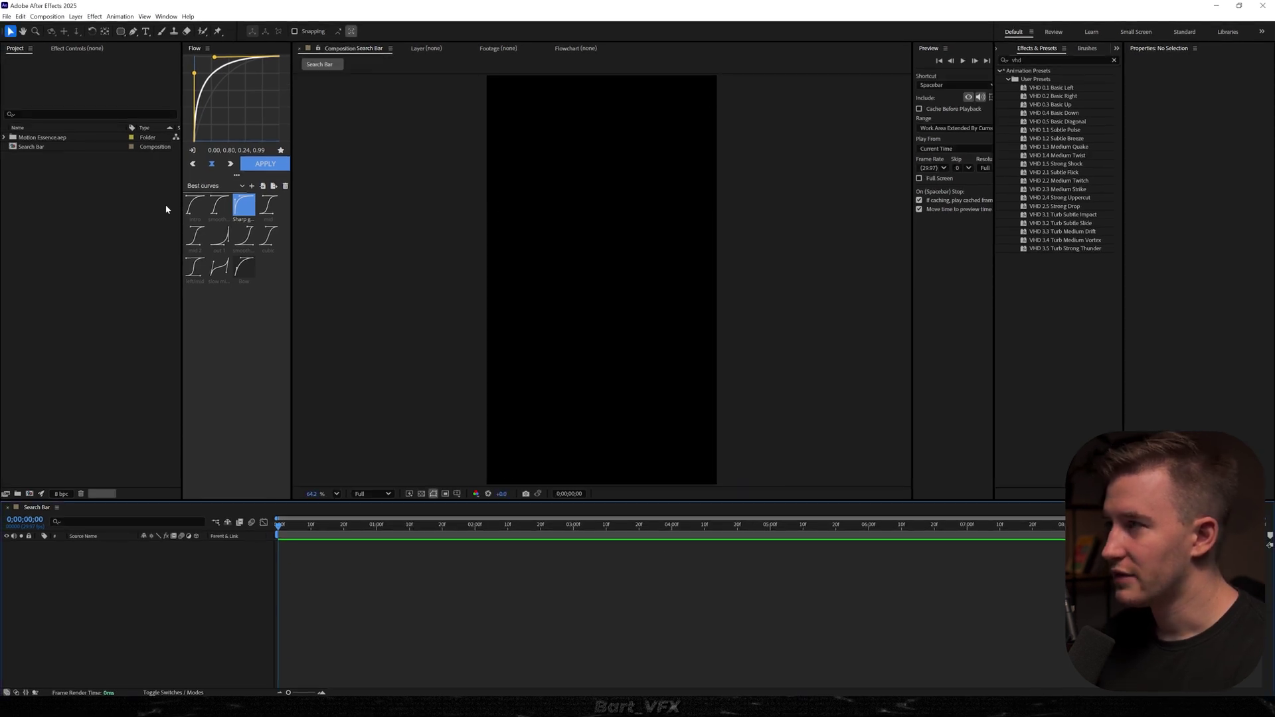
{"action": "left_click", "coordinate": [124, 33]}
{"action": "left_click_drag", "start_coordinate": [125, 33], "coordinate": [152, 45]}
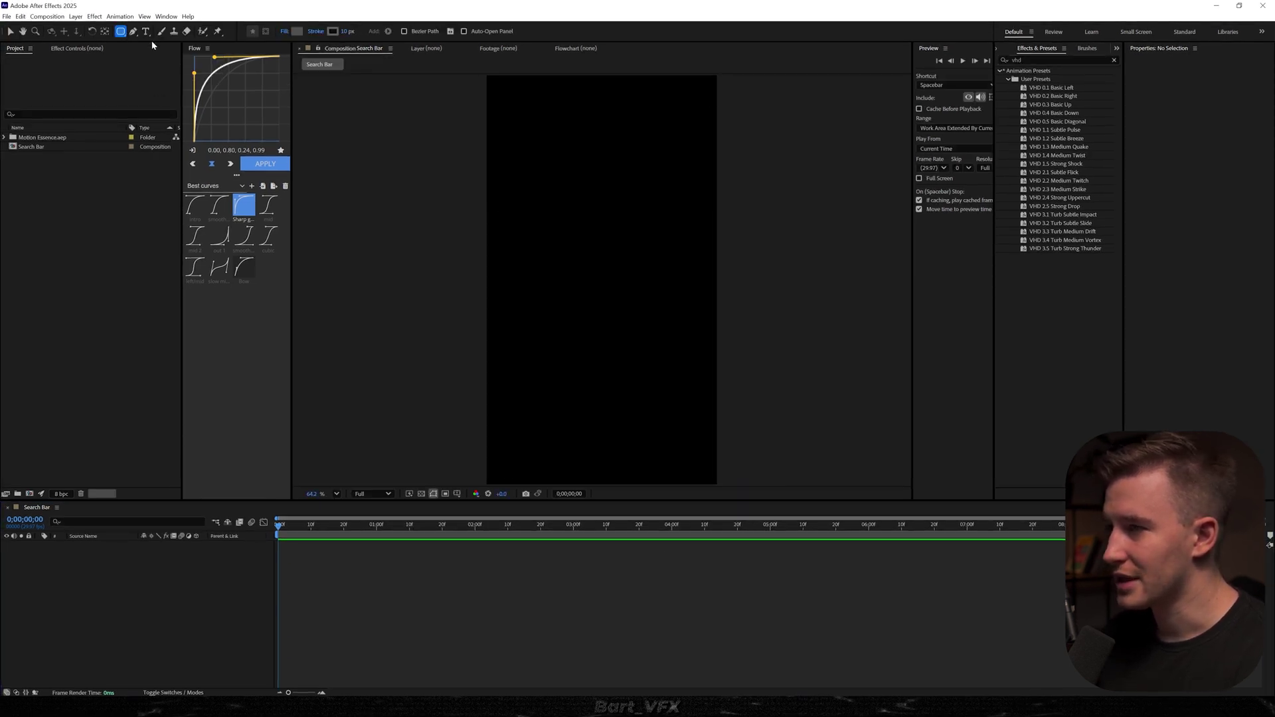
{"action": "left_click_drag", "start_coordinate": [519, 252], "coordinate": [692, 293]}
{"action": "key", "text": "ctrl+alt+Home"}
{"action": "key", "text": "ctrl+Home"}
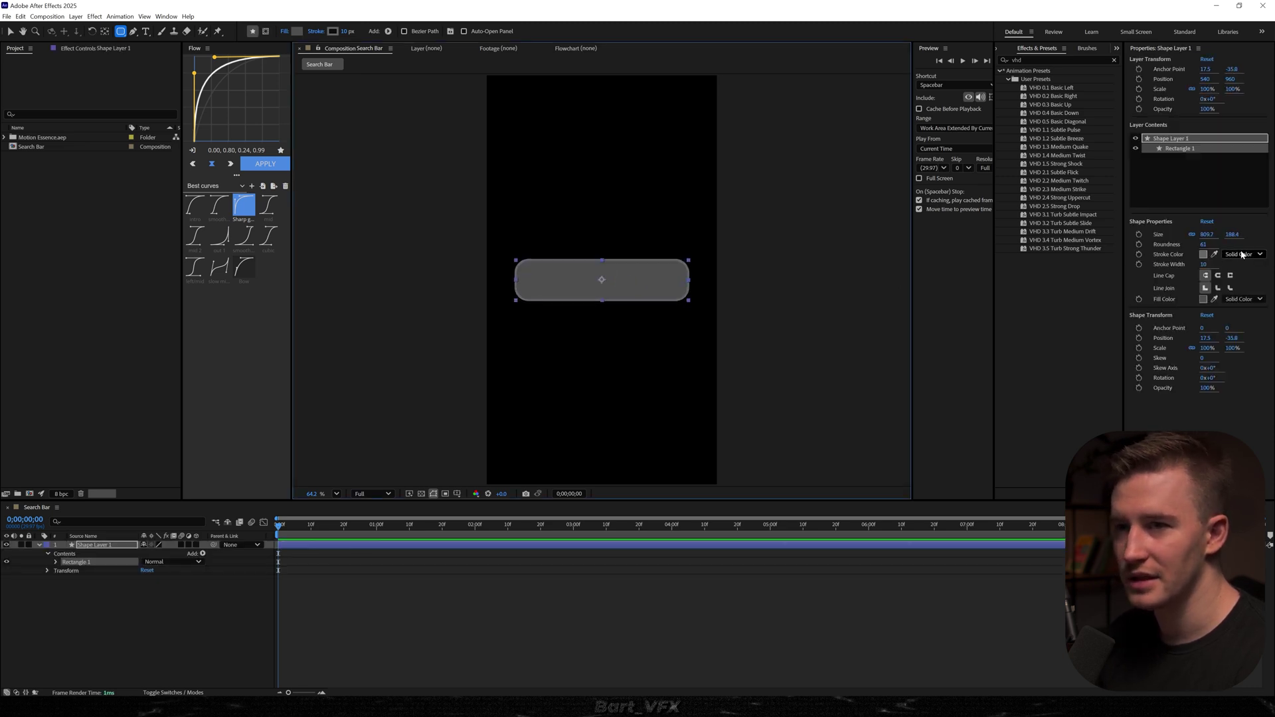
Remove the rectangle's stroke and increase its roundness until both ends are fully semicircular.
{"action": "left_click", "coordinate": [1241, 254]}
{"action": "left_click", "coordinate": [1229, 272]}
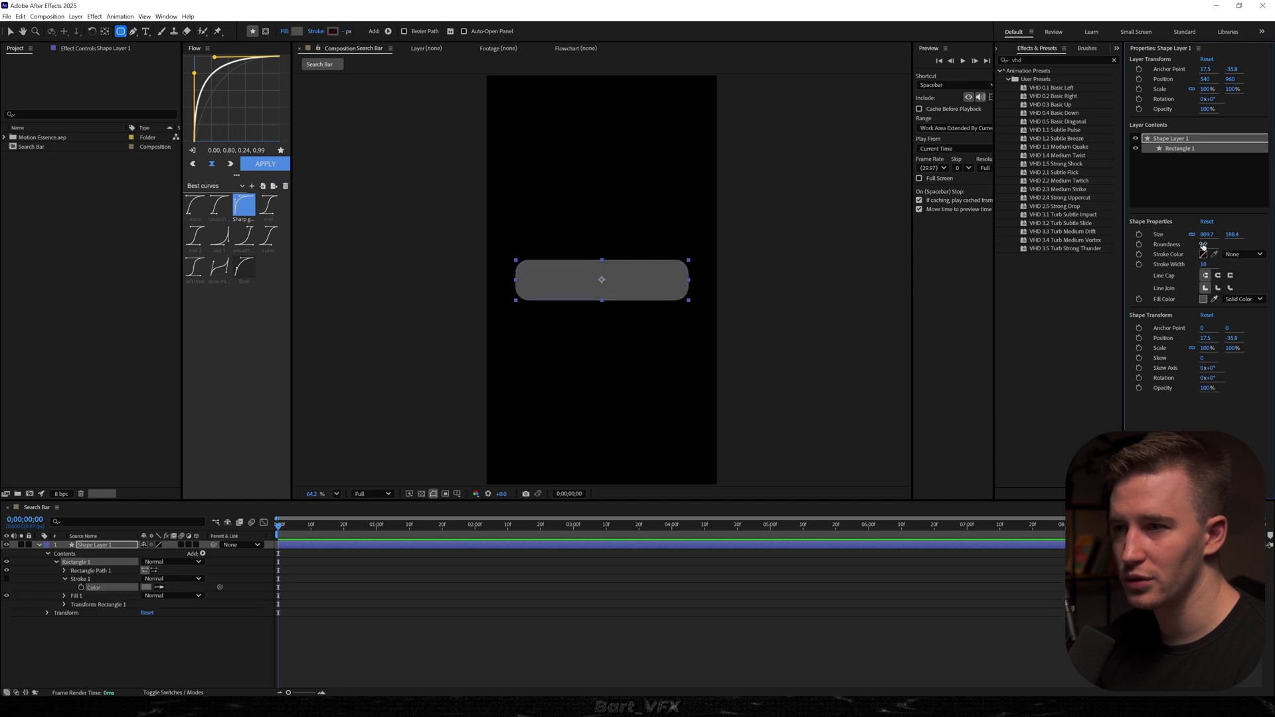
{"action": "left_click_drag", "start_coordinate": [1202, 245], "coordinate": [1255, 241]}
{"action": "scroll", "coordinate": [703, 260], "scroll_direction": "up", "scroll_amount": 5}
{"action": "key", "text": "v"}
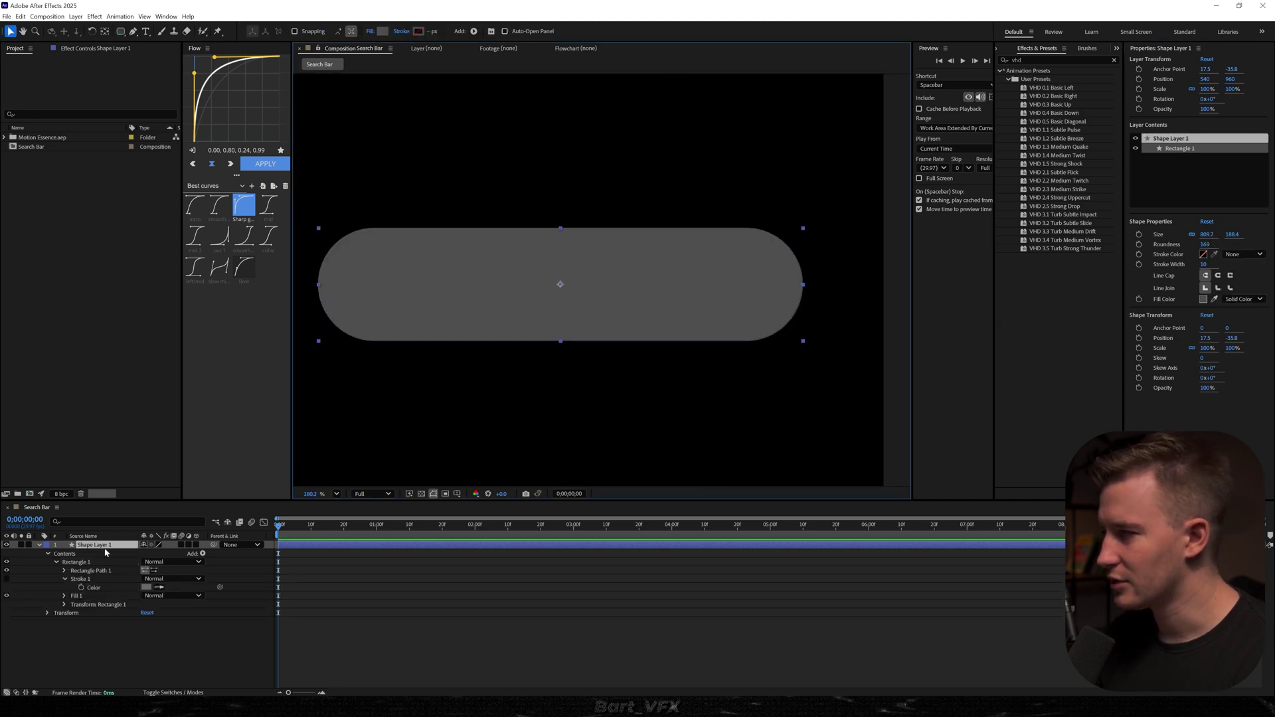
Rename the rectangle's shape layer "Search Bar".
{"action": "type", "text": "bar"}
{"action": "key", "text": "Return"}
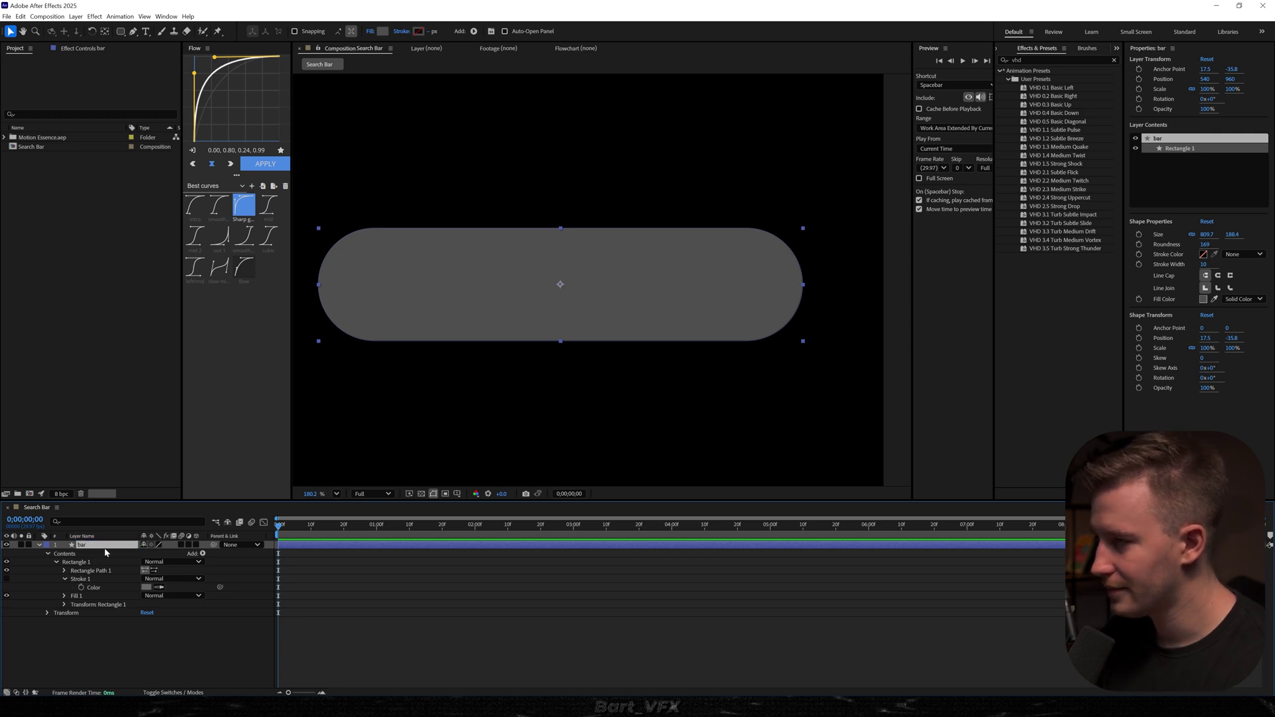
{"action": "key", "text": "Return"}
{"action": "type", "text": "Search Ba"}
{"action": "type", "text": "r"}
{"action": "key", "text": "Return"}
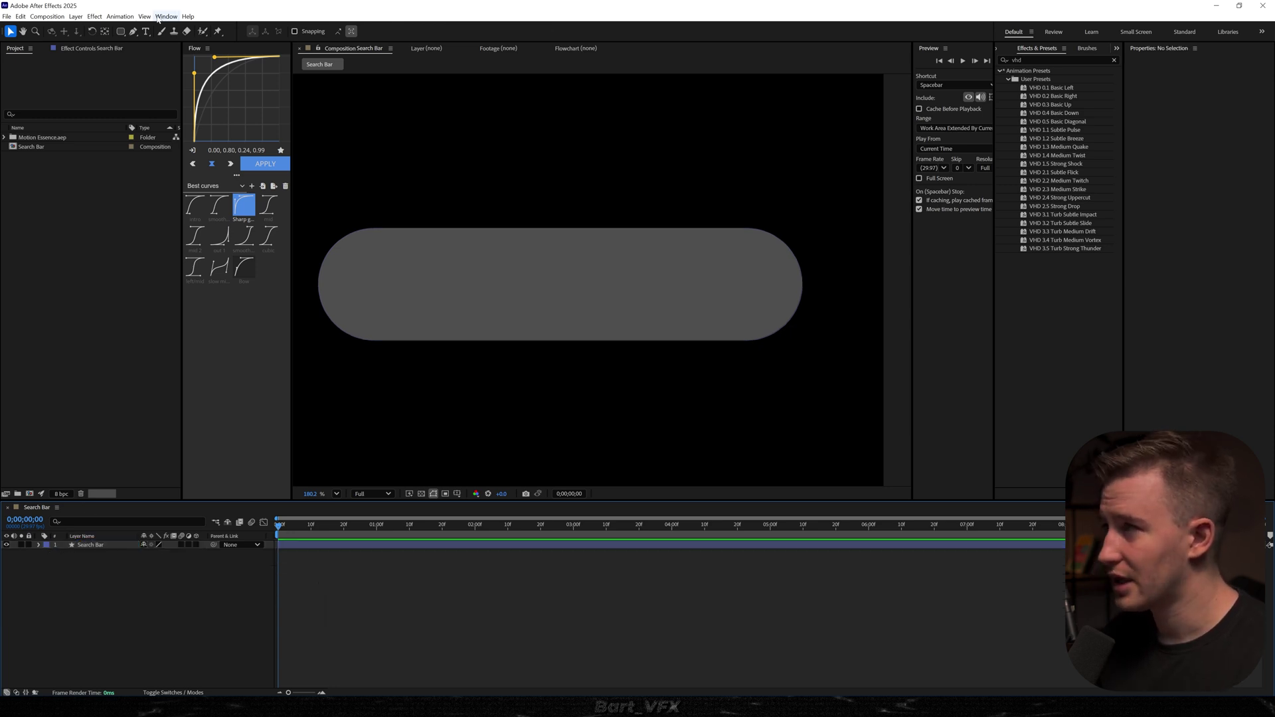
Draw a circle about 173 px wide with the Ellipse tool and fit it inside the bar's right end.
{"action": "left_click", "coordinate": [120, 32]}
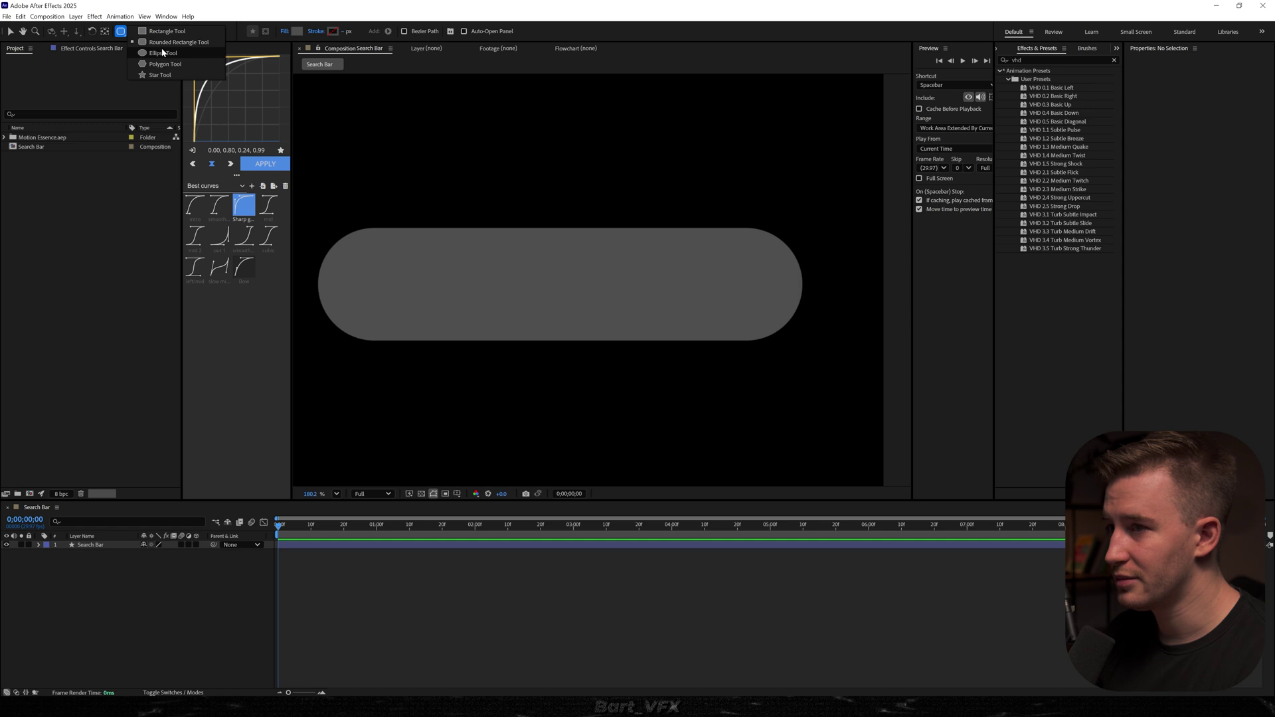
{"action": "left_click", "coordinate": [163, 53]}
{"action": "mouse_move", "coordinate": [676, 235]}
{"action": "left_mouse_down"}
{"action": "mouse_move", "coordinate": [800, 359]}
{"action": "mouse_move", "coordinate": [791, 320]}
{"action": "mouse_move", "coordinate": [766, 317]}
{"action": "left_mouse_up"}
{"action": "key", "text": "v"}
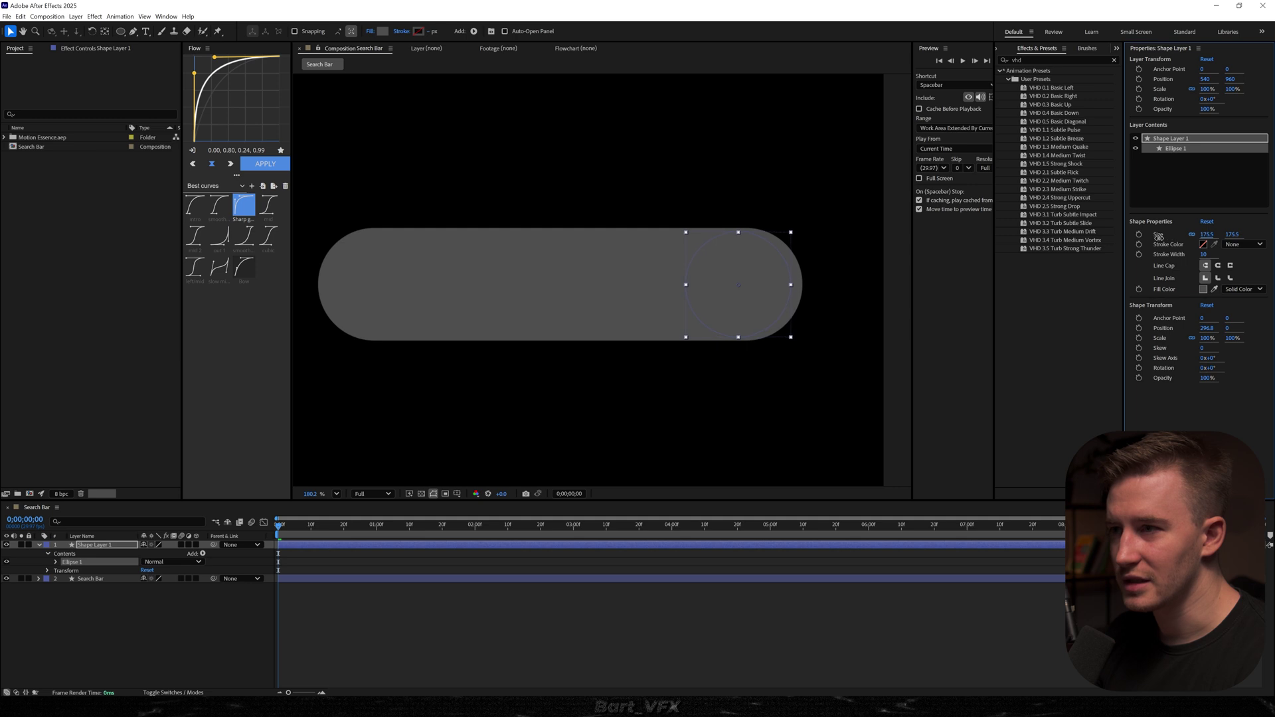
{"action": "left_click_drag", "start_coordinate": [1158, 238], "coordinate": [1143, 237]}
{"action": "left_click_drag", "start_coordinate": [740, 286], "coordinate": [743, 285]}
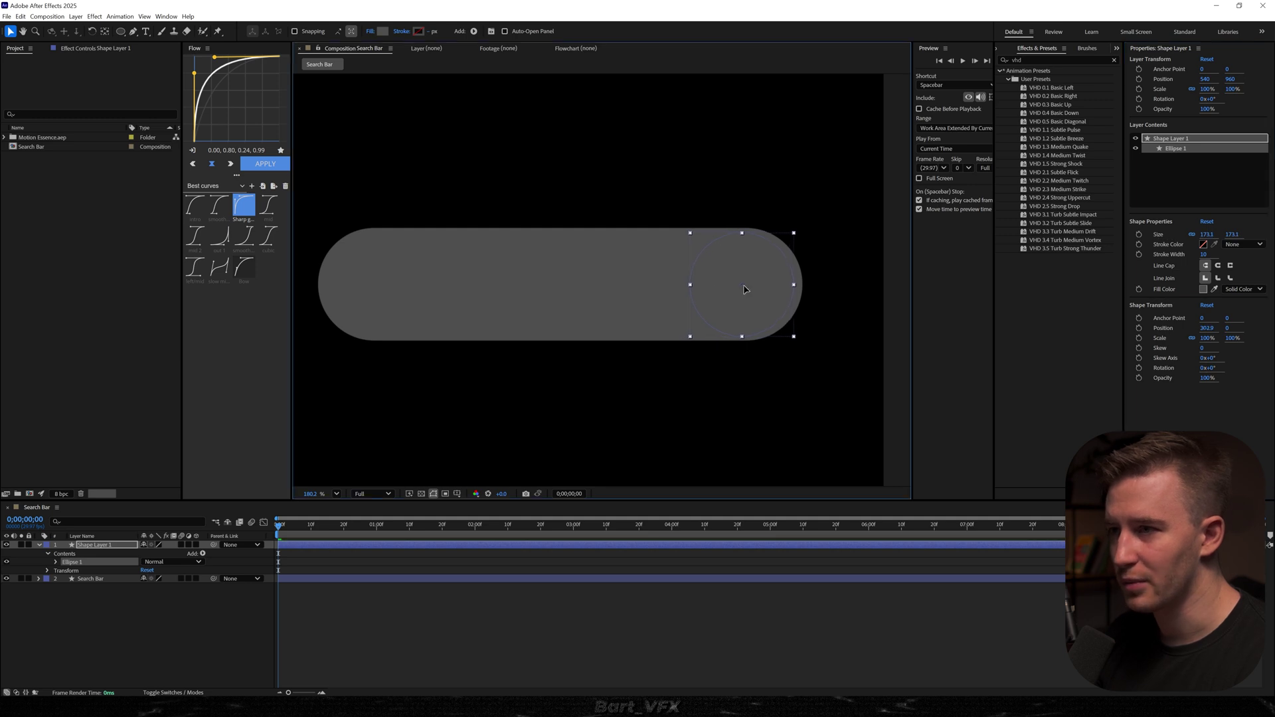
Center the circle layer's anchor point on its shape and rename the layer "Circle".
{"action": "key", "text": "ctrl+alt+Home"}
{"action": "key", "text": "Return"}
{"action": "type", "text": "Circle"}
{"action": "key", "text": "Return"}
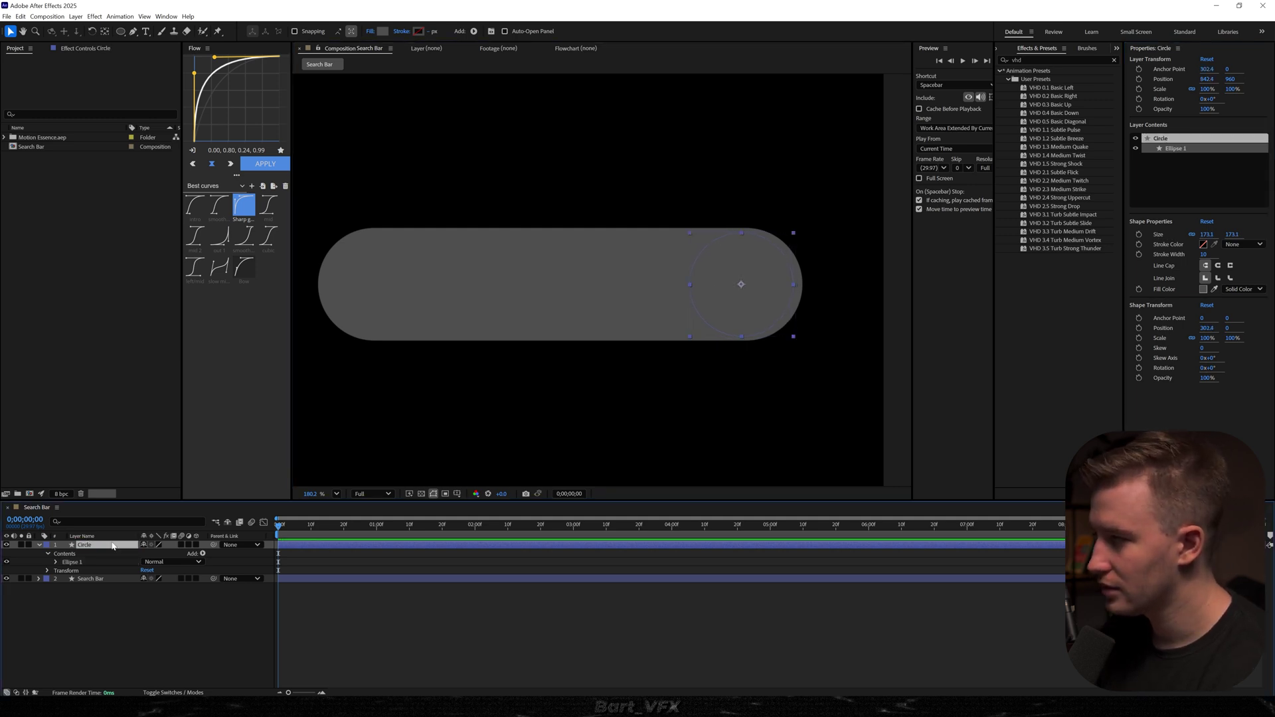
Set the circle's fill color to dark gray 222222.
{"action": "left_click", "coordinate": [1203, 290]}
{"action": "left_click_drag", "start_coordinate": [531, 392], "coordinate": [498, 395]}
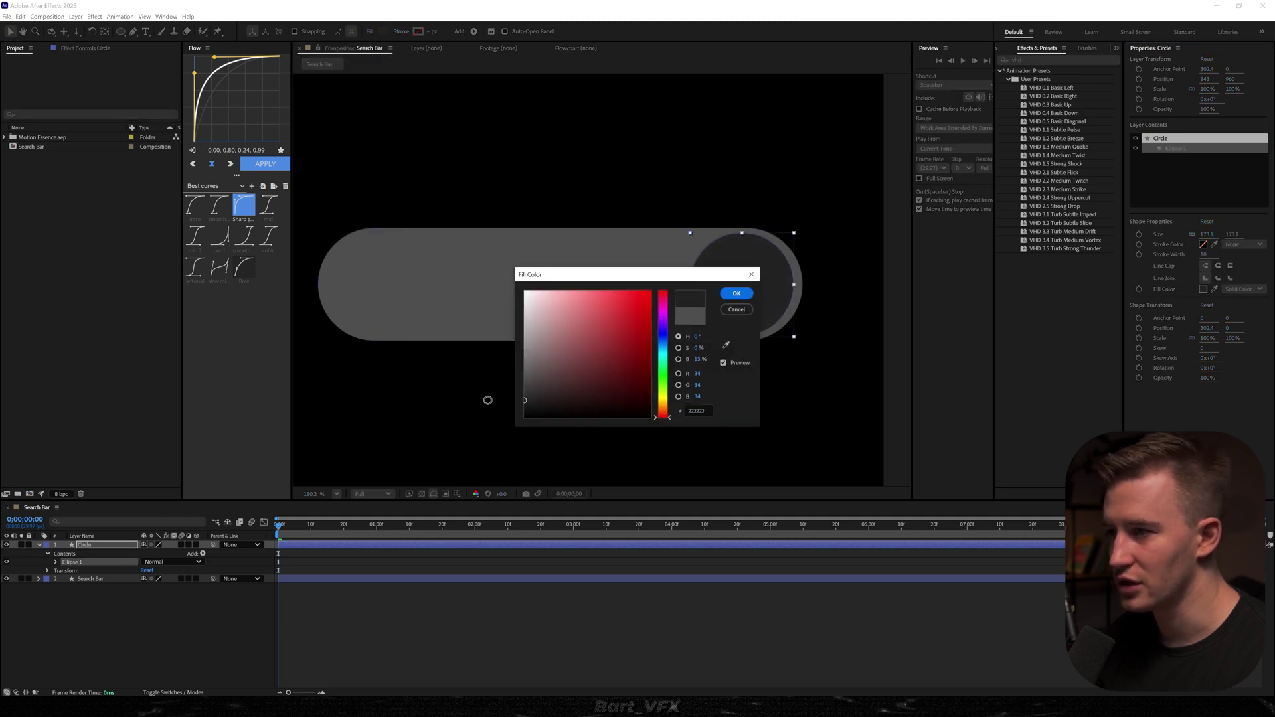
{"action": "left_click", "coordinate": [737, 294]}
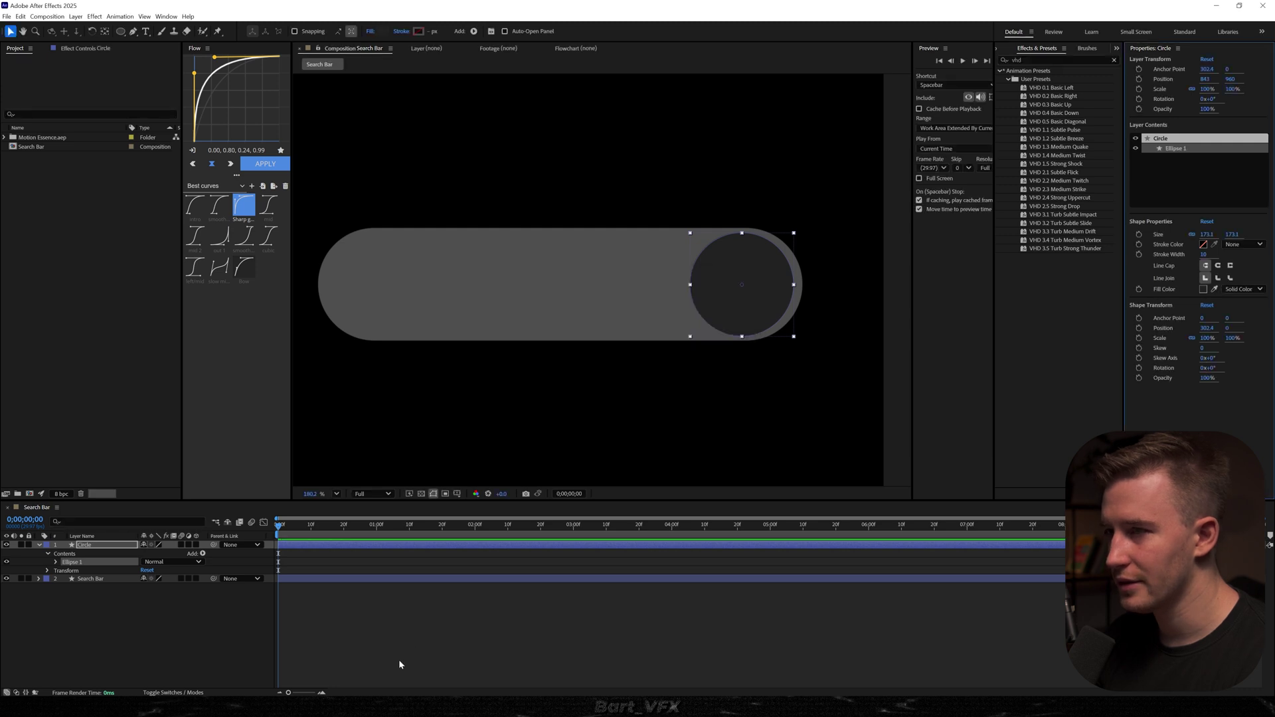
Add a Bevel and Emboss layer style to the Circle layer.
{"action": "right_click", "coordinate": [90, 546]}
{"action": "mouse_move", "coordinate": [166, 394]}
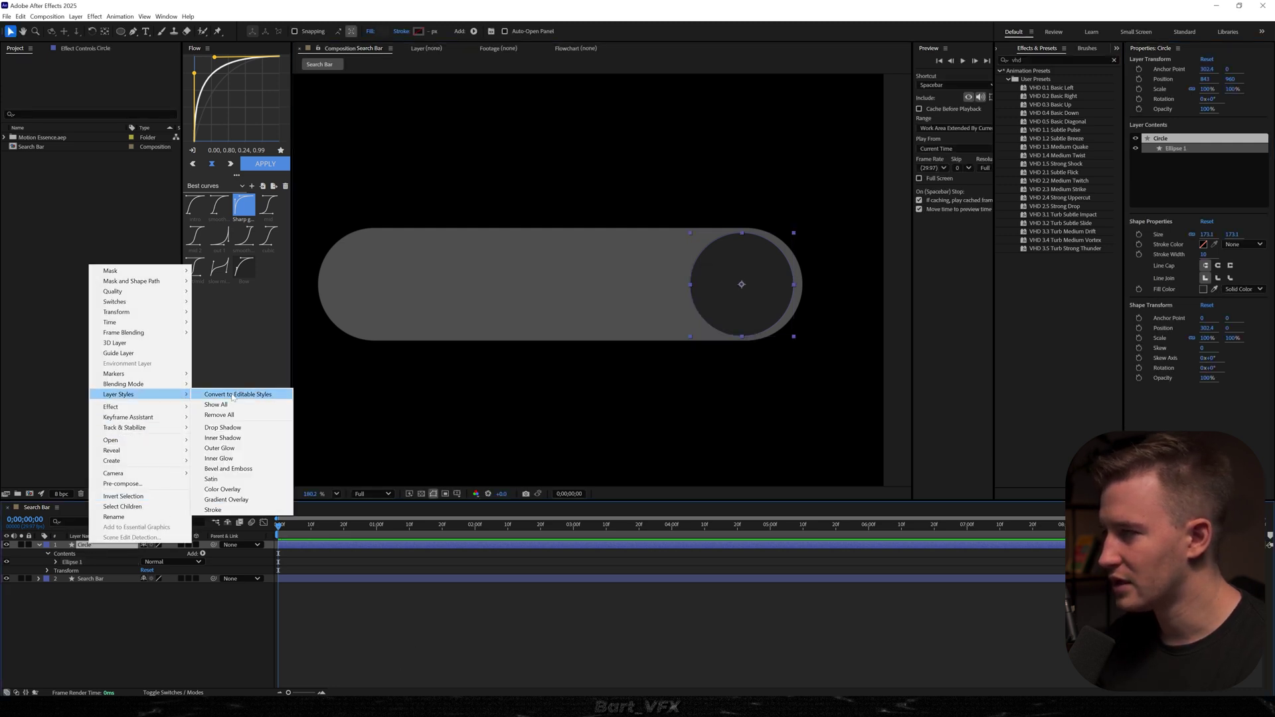
{"action": "left_click", "coordinate": [252, 469]}
{"action": "scroll", "coordinate": [731, 279], "scroll_direction": "up", "scroll_amount": 4}
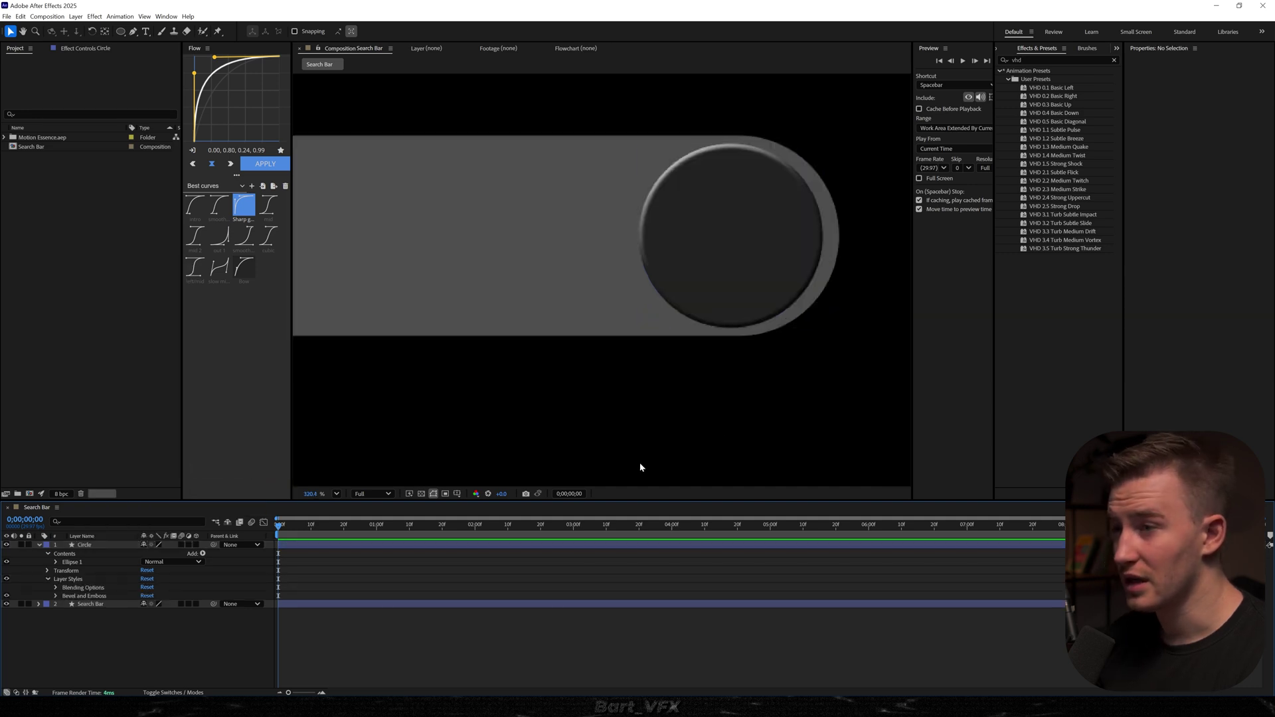
Set the Bevel and Emboss highlight opacity and shadow opacity on the Circle layer to 30%.
{"action": "left_click", "coordinate": [55, 595]}
{"action": "scroll", "coordinate": [133, 618], "scroll_direction": "down", "scroll_amount": 2}
{"action": "left_click", "coordinate": [148, 650]}
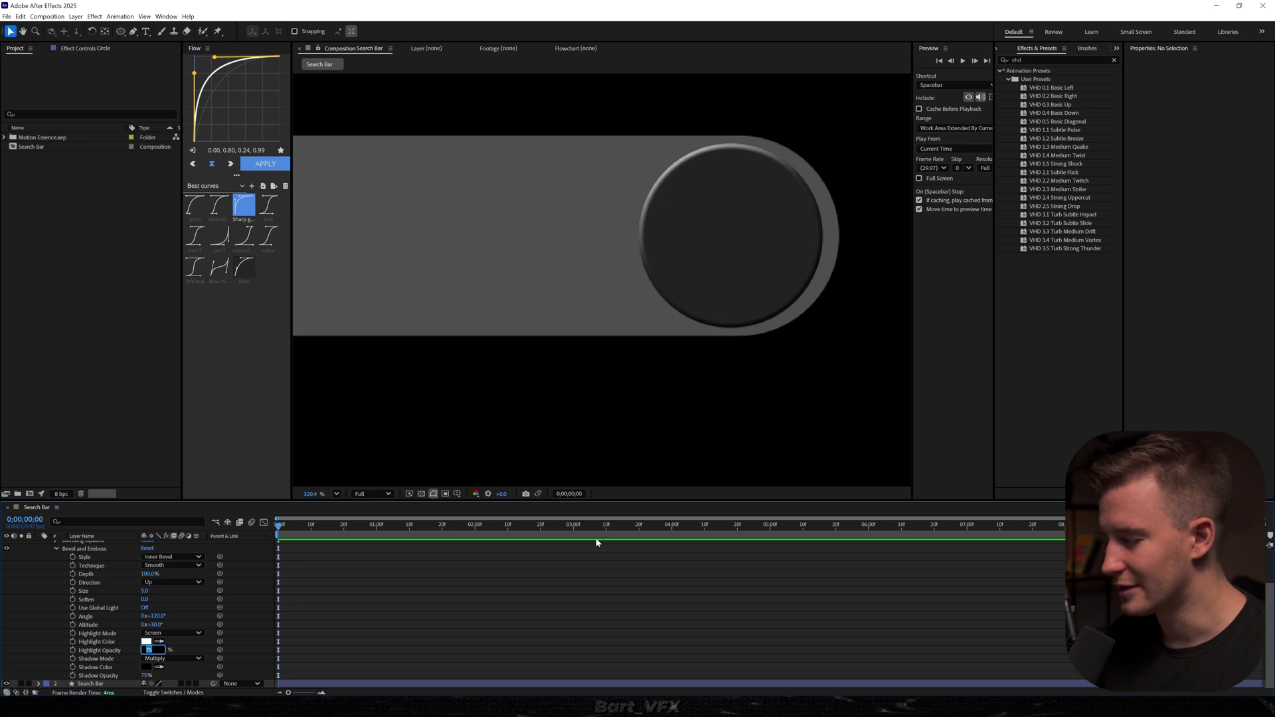
{"action": "key", "text": "Return"}
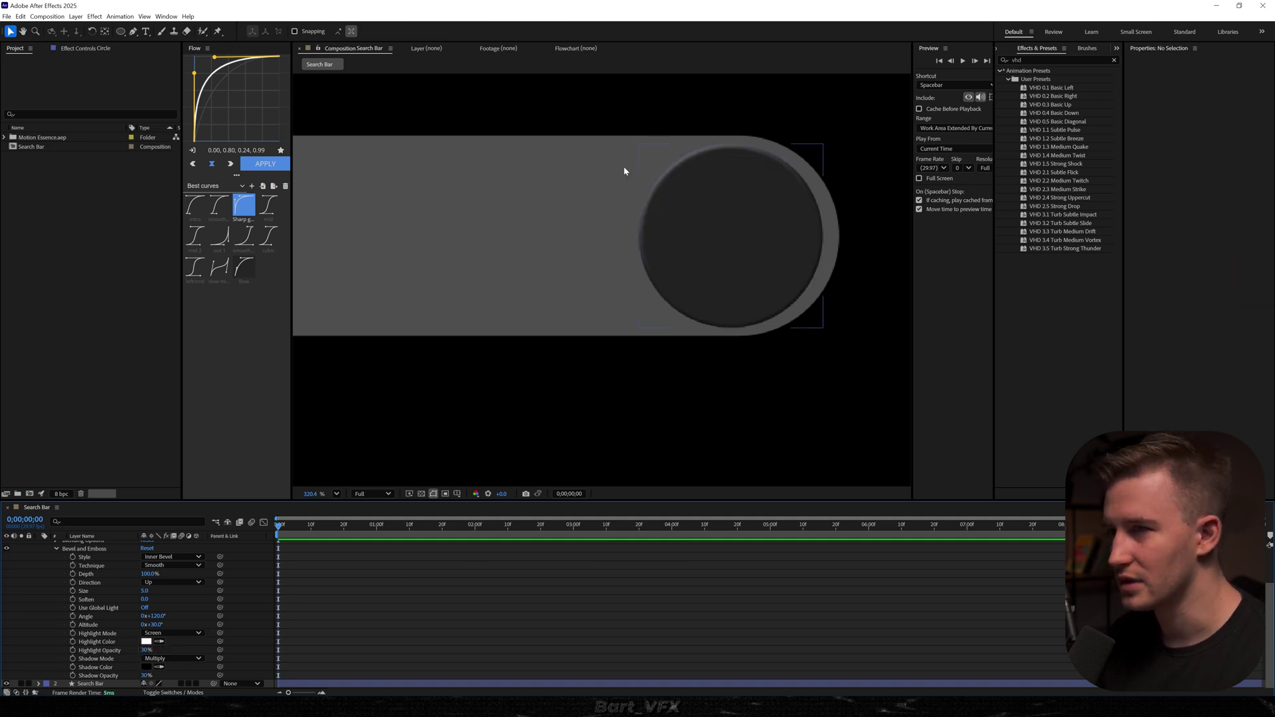
Collapse the expanded properties of the Circle and Search Bar layers and clear the selection.
{"action": "scroll", "coordinate": [593, 220], "scroll_direction": "down", "scroll_amount": 4}
{"action": "left_click_drag", "start_coordinate": [534, 233], "coordinate": [594, 270]}
{"action": "left_click_drag", "start_coordinate": [575, 530], "coordinate": [579, 528]}
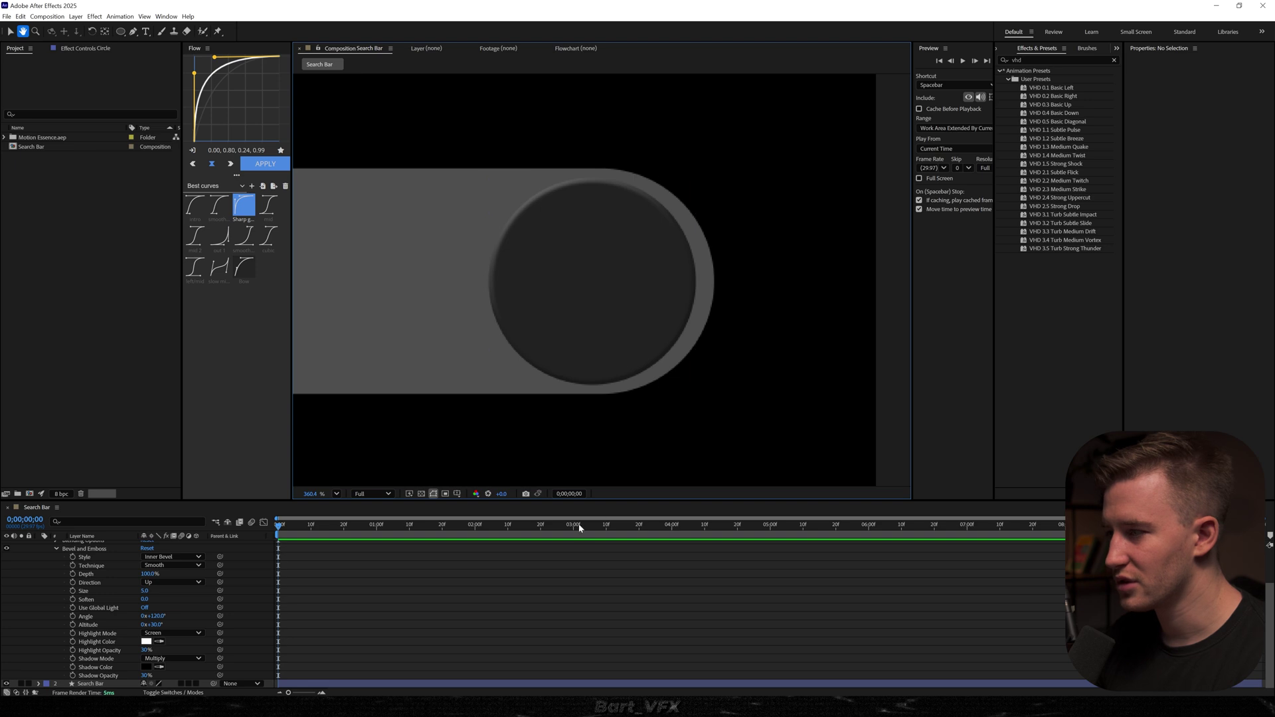
{"action": "key", "text": "v"}
{"action": "key", "text": "ctrl+a"}
{"action": "key", "text": "u"}
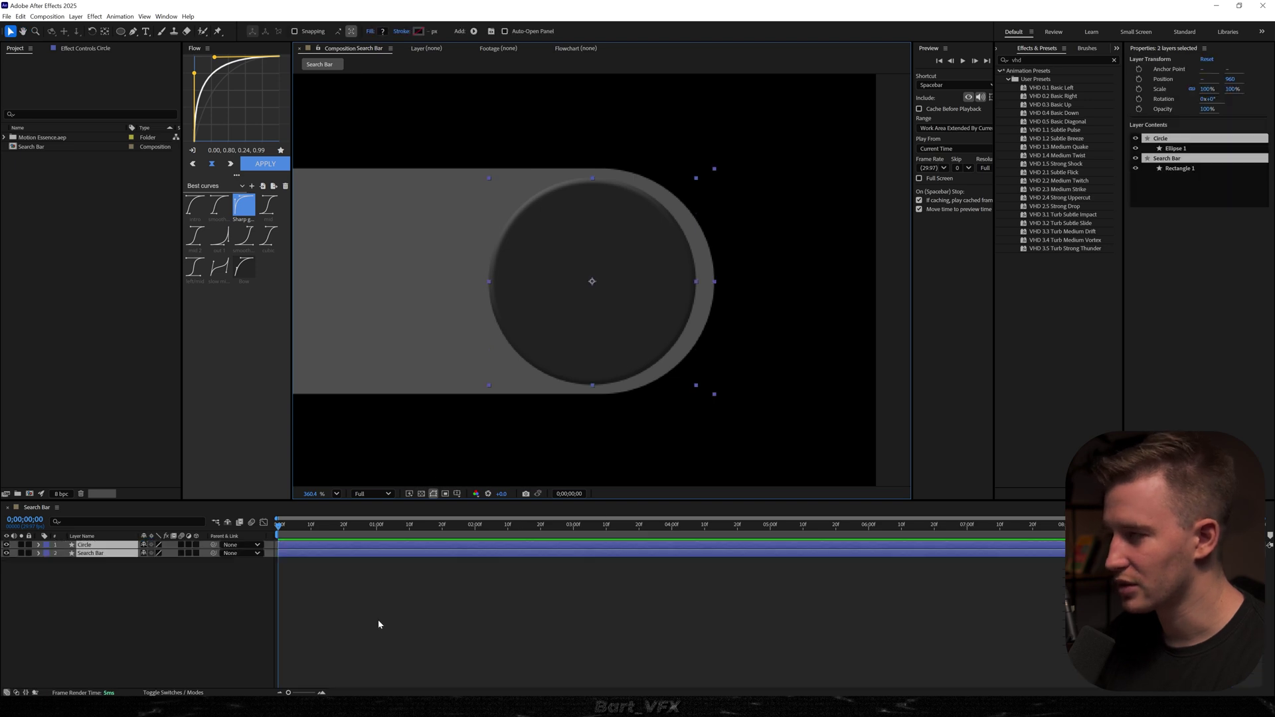
{"action": "left_click", "coordinate": [388, 632]}
Draw a smaller circle about 63 px wide in the upper-left part of the dark circle as a new shape layer.
{"action": "scroll", "coordinate": [547, 291], "scroll_direction": "up", "scroll_amount": 2}
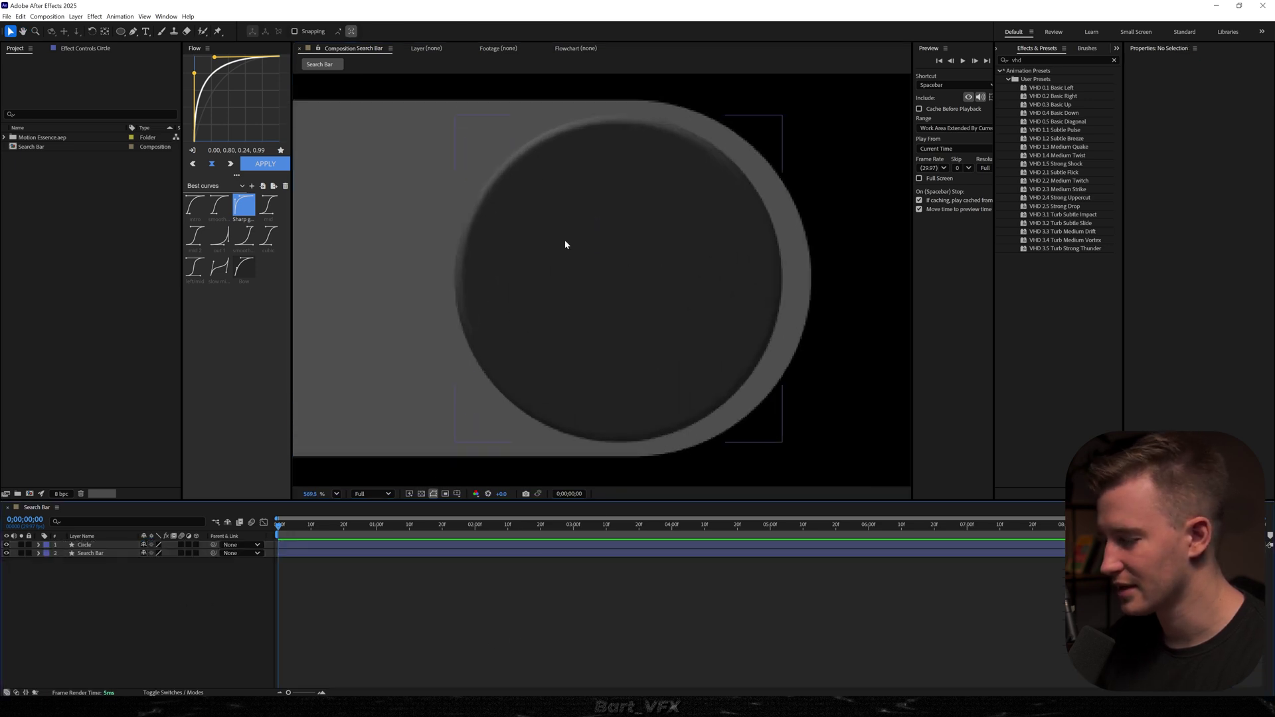
{"action": "left_click_drag", "start_coordinate": [121, 31], "coordinate": [153, 58]}
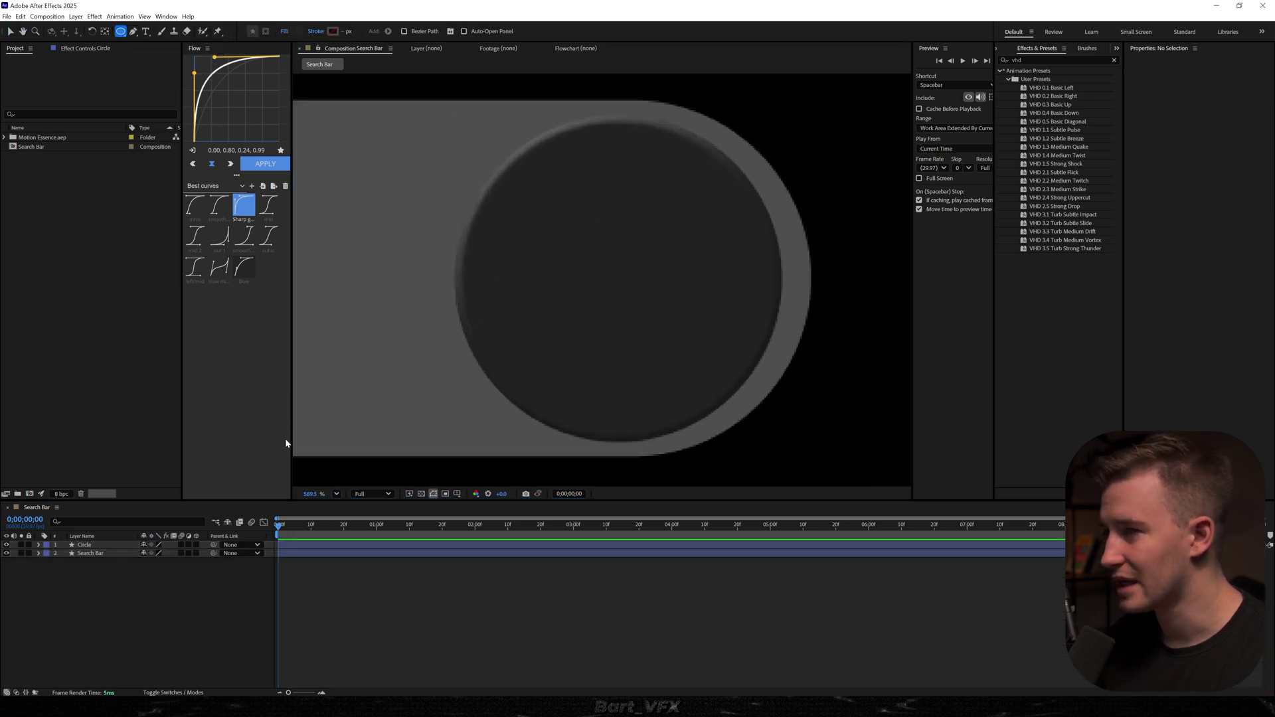
{"action": "left_click_drag", "start_coordinate": [527, 175], "coordinate": [644, 289]}
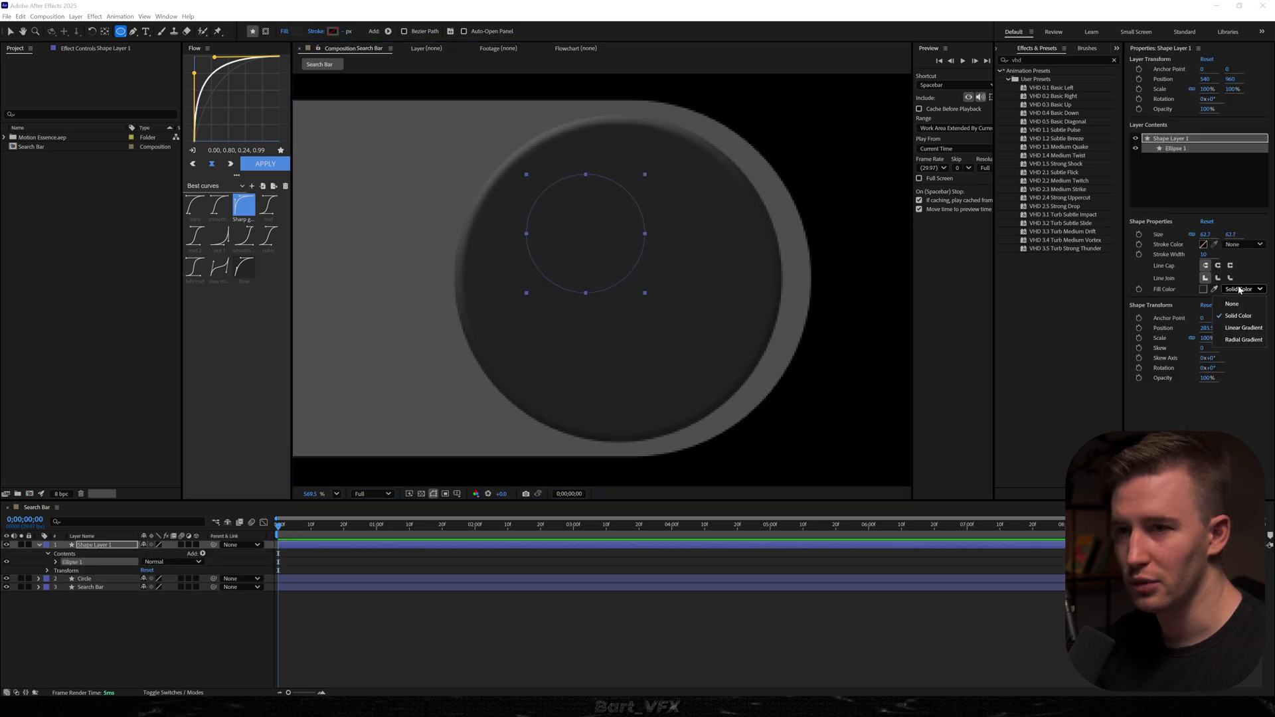
Remove the small circle's fill and give it a white solid stroke 3 px wide.
{"action": "left_click", "coordinate": [1242, 289]}
{"action": "left_click", "coordinate": [1232, 304]}
{"action": "left_click", "coordinate": [1242, 244]}
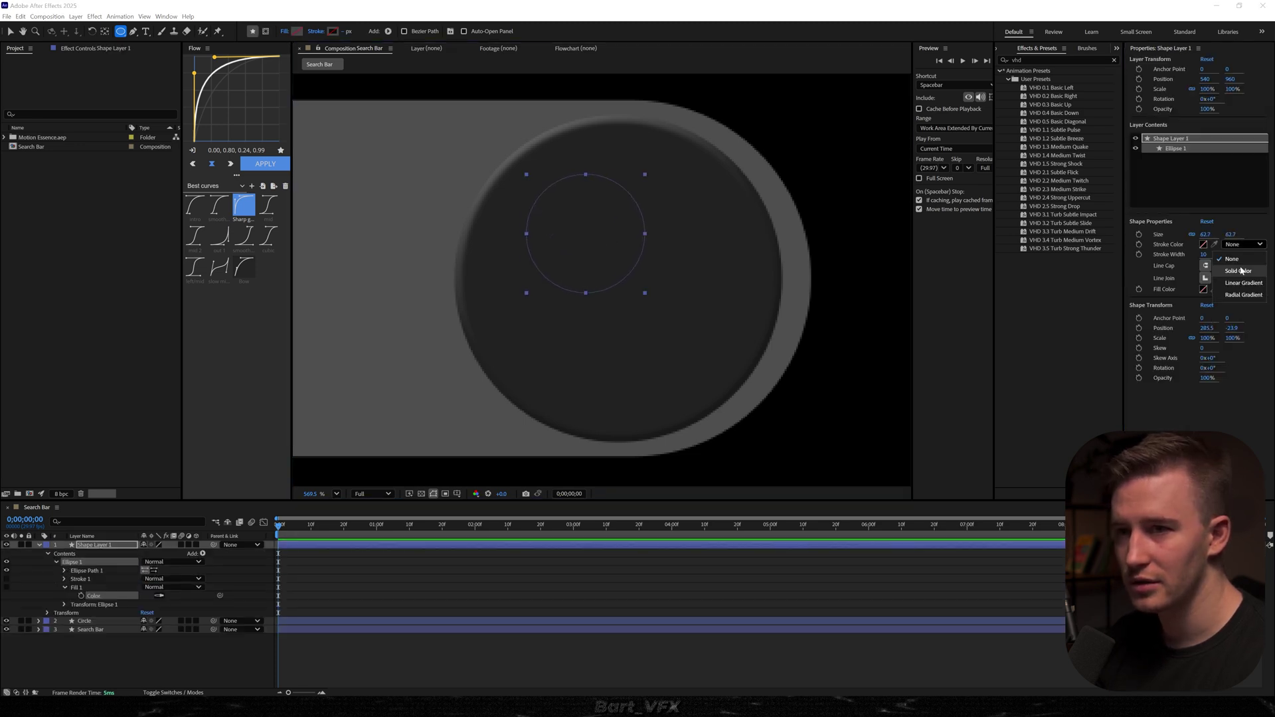
{"action": "left_click", "coordinate": [1236, 271]}
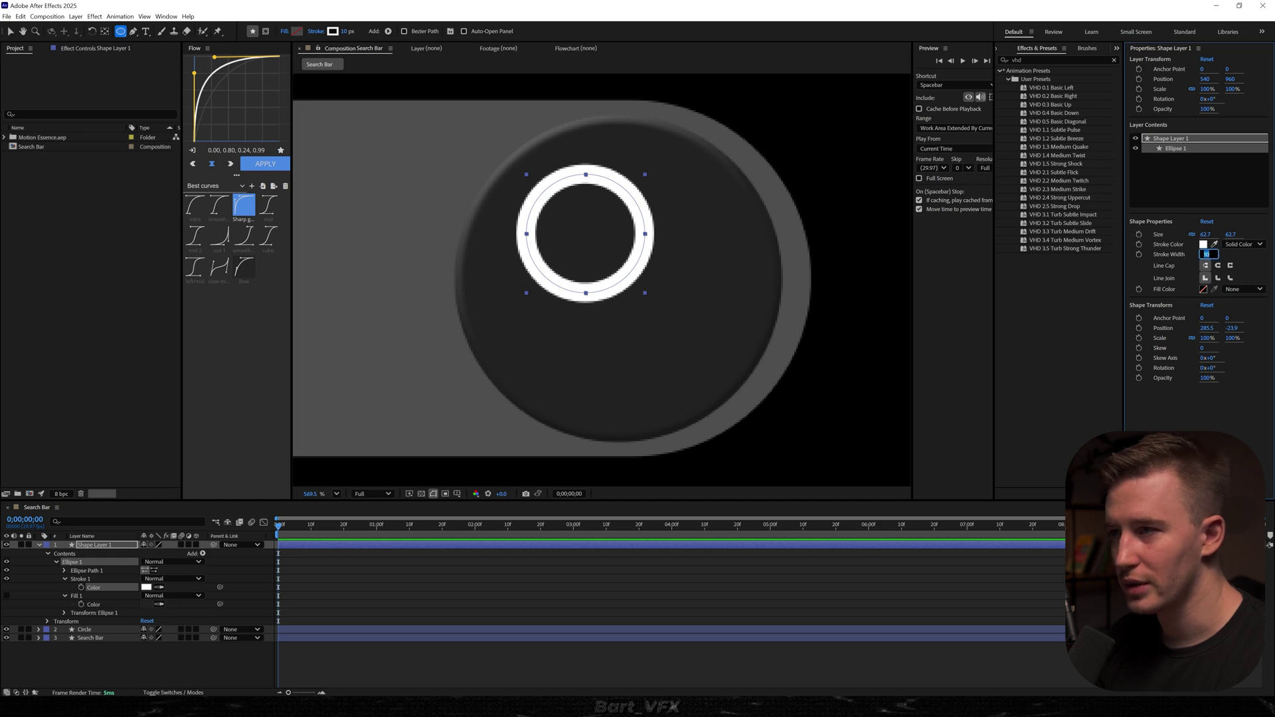
{"action": "type", "text": "4"}
{"action": "key", "text": "Return"}
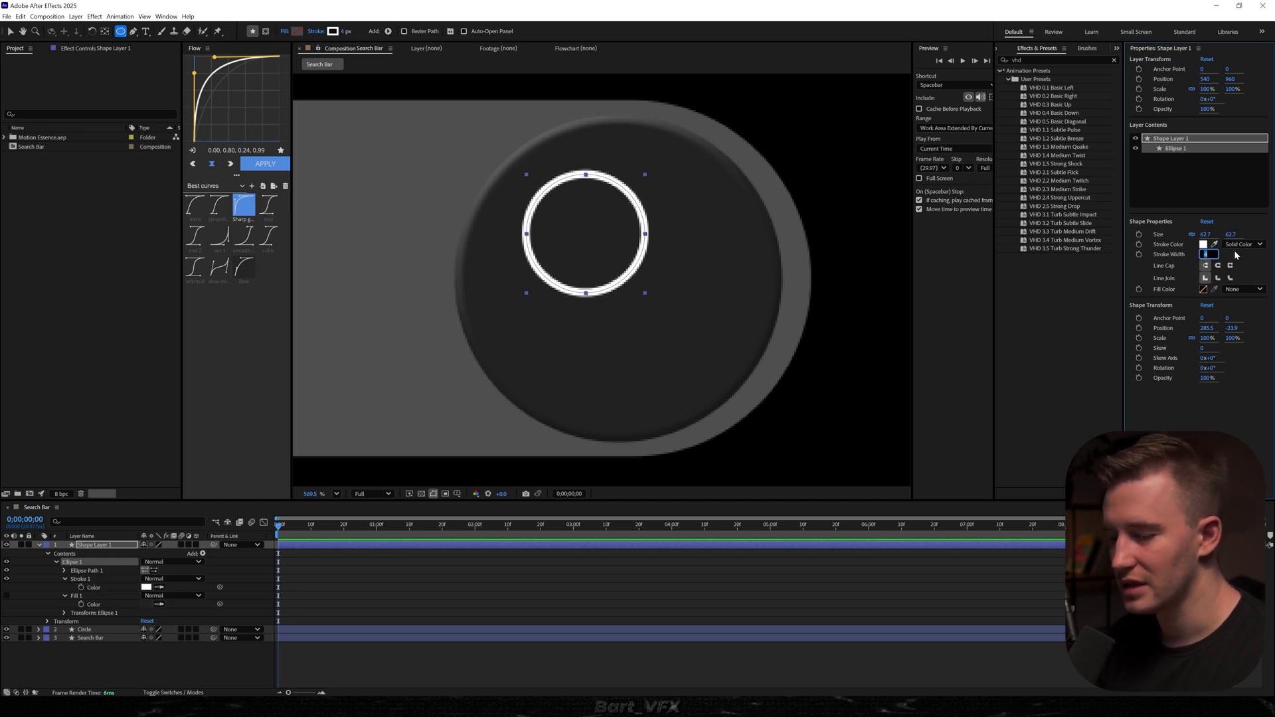
{"action": "key", "text": "Return"}
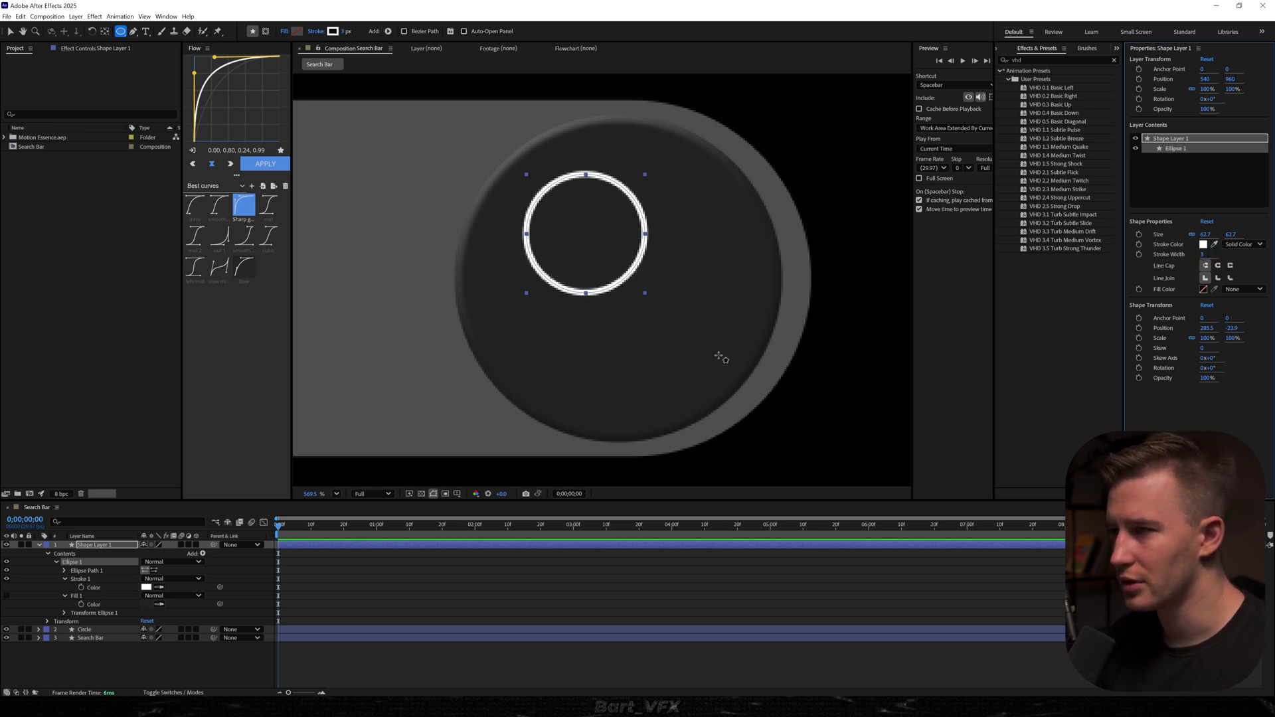
Rename the small circle's shape layer "Magnifying Glass".
{"action": "type", "text": "Magnifying Glass"}
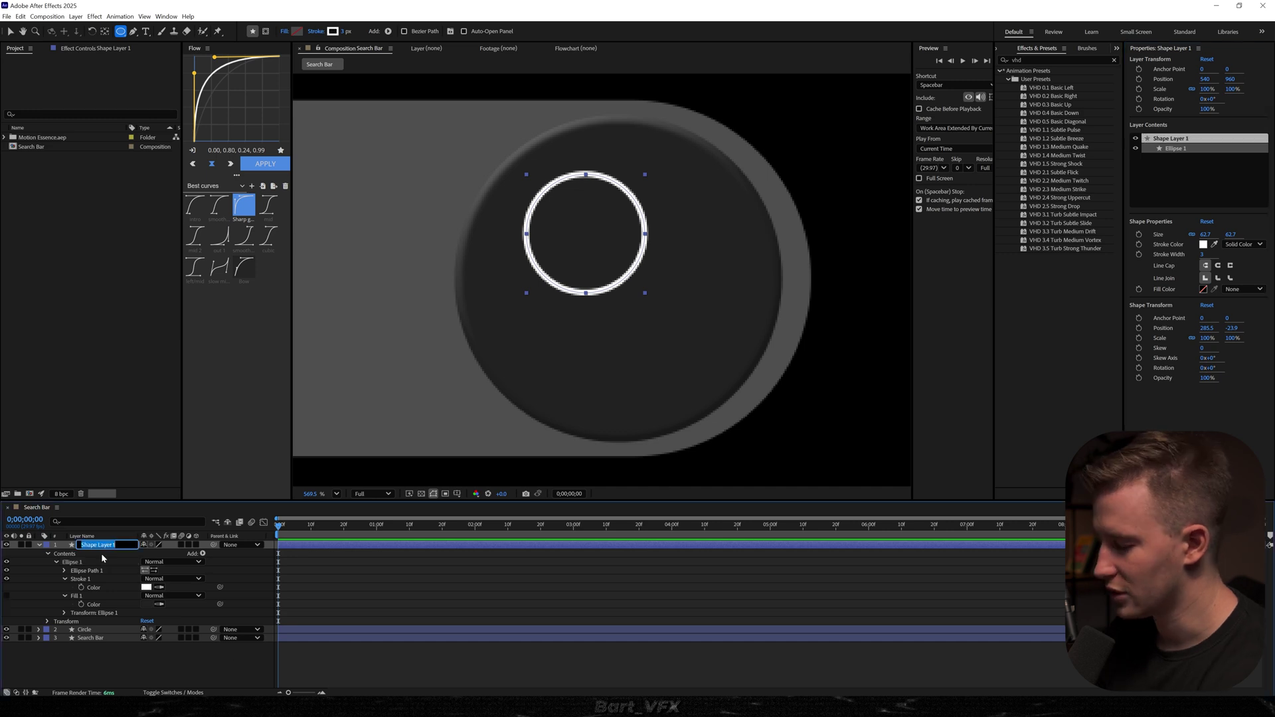
{"action": "key", "text": "Return"}
{"action": "left_click", "coordinate": [86, 545]}
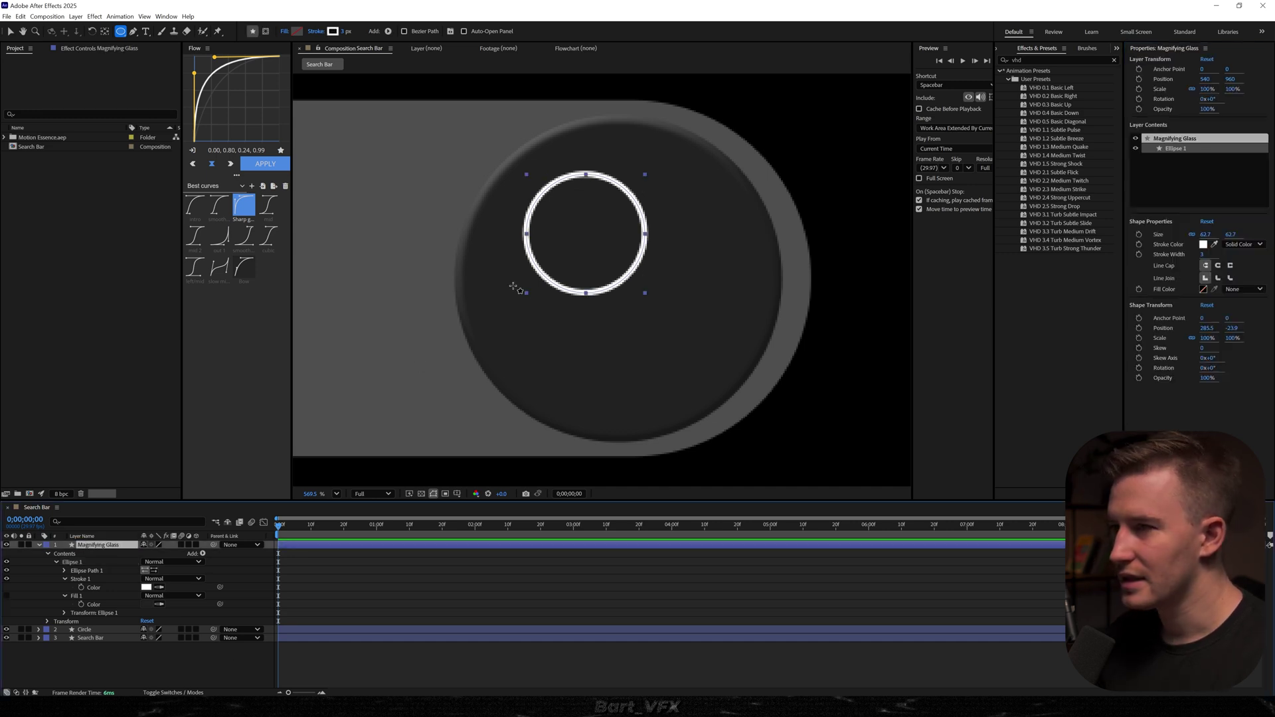
Draw a straight diagonal handle from the ring's lower-right edge in the Magnifying Glass layer with the Pen tool, and select that shape.
{"action": "left_click", "coordinate": [133, 32]}
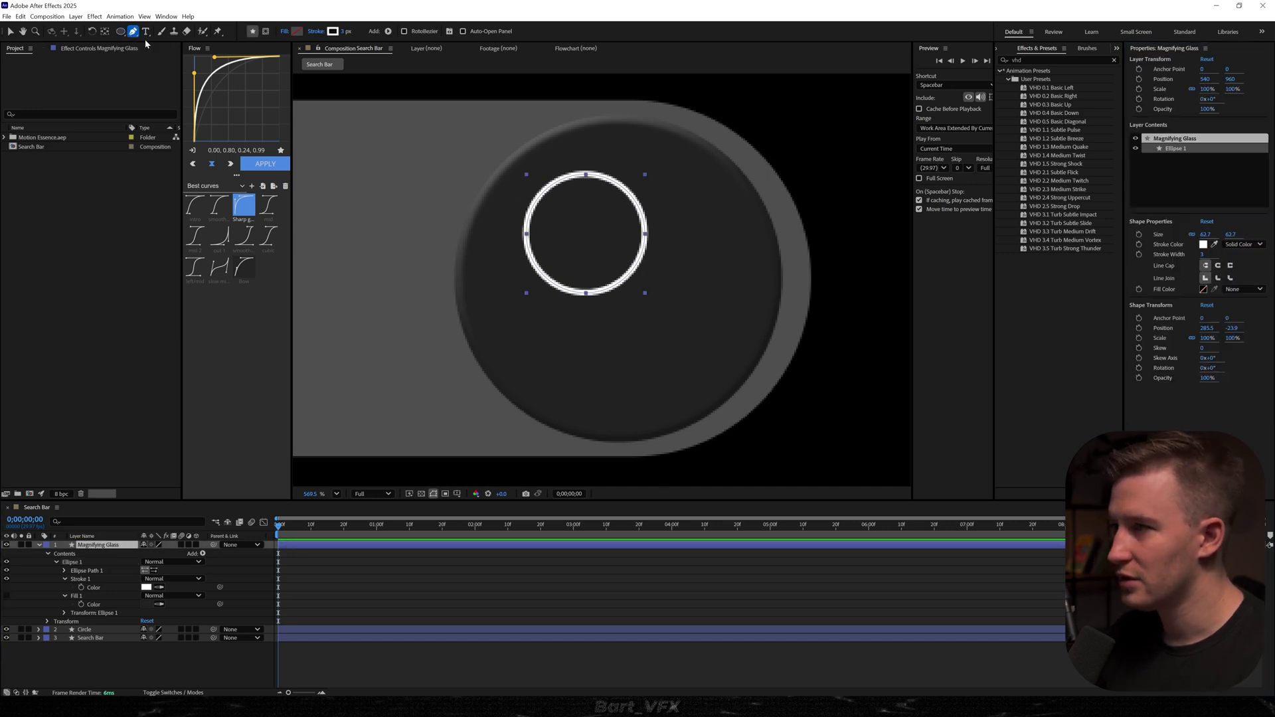
{"action": "left_click", "coordinate": [636, 288]}
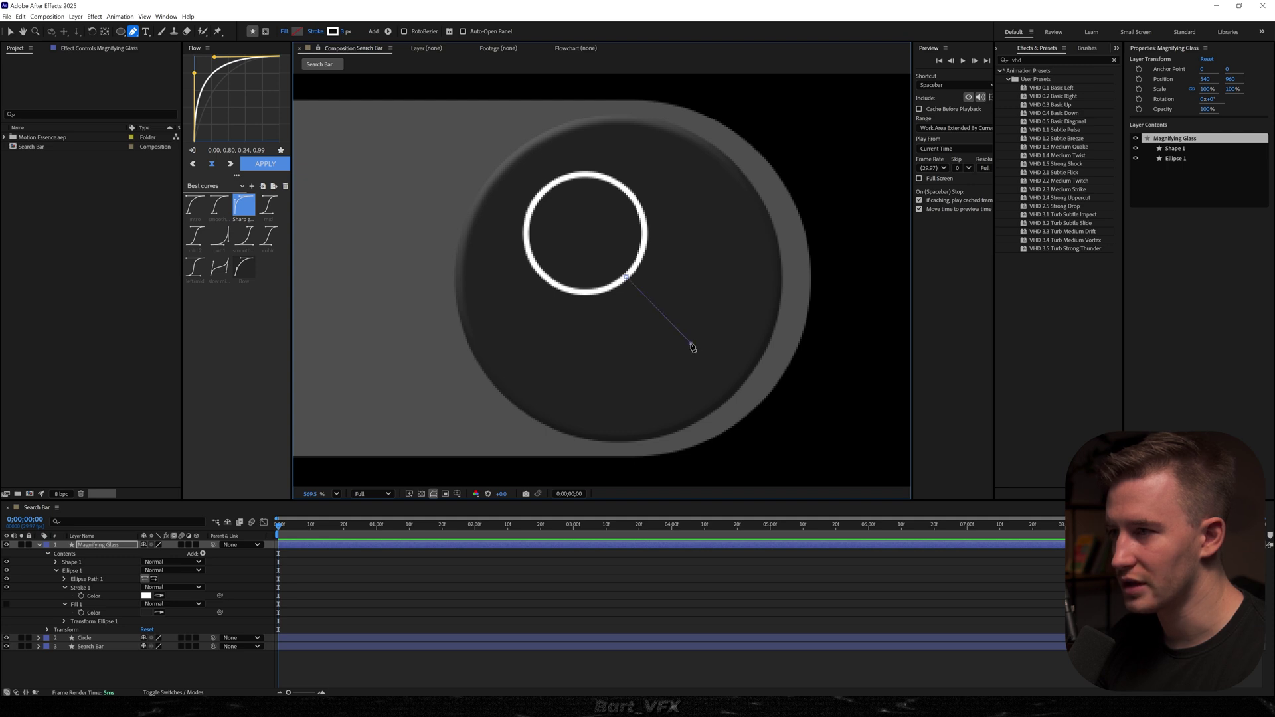
{"action": "left_click", "coordinate": [690, 343]}
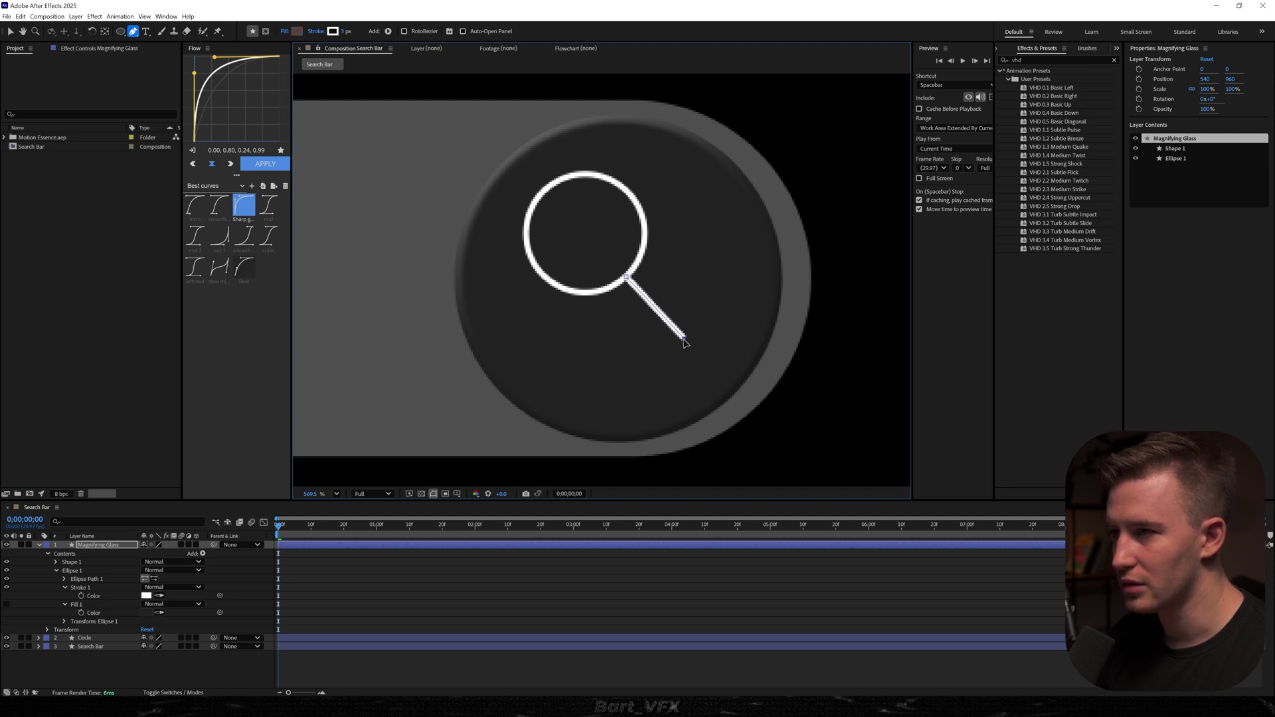
{"action": "left_click", "coordinate": [1175, 150]}
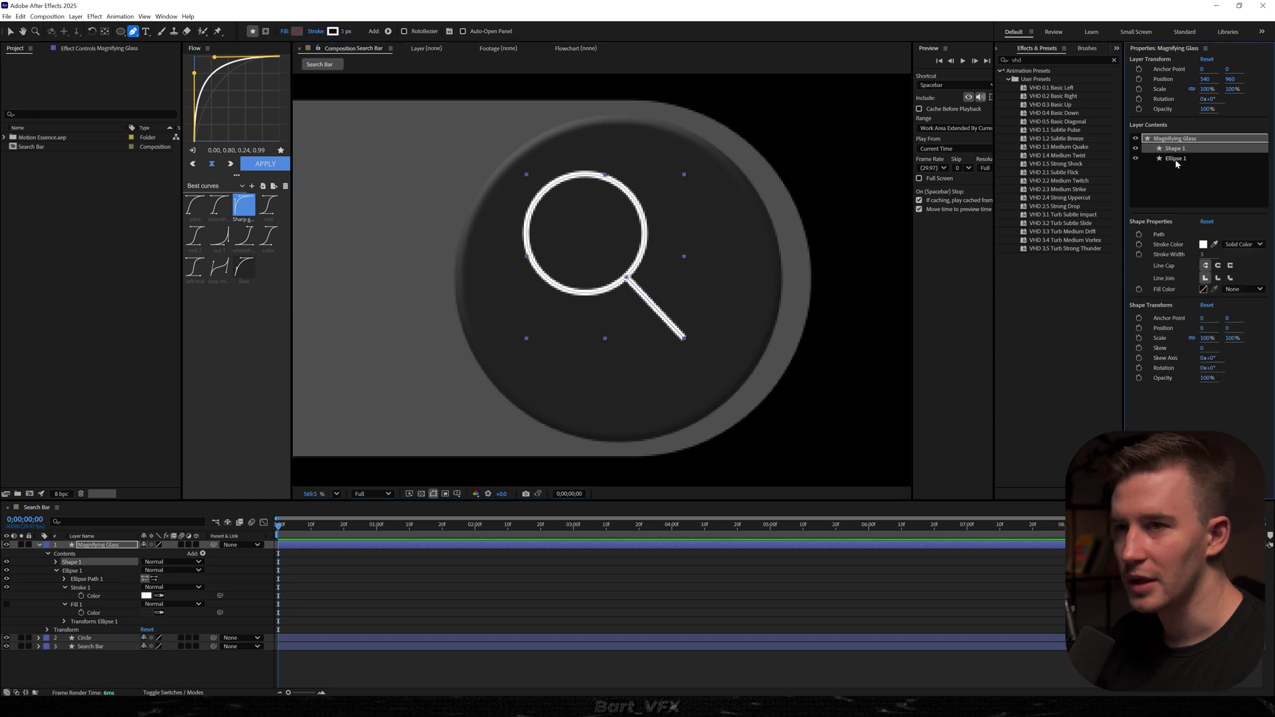
Move the ring and handle together to the middle of the dark circle, and adjust the handle's lower end point.
{"action": "left_click", "coordinate": [1175, 159], "text": "shift"}
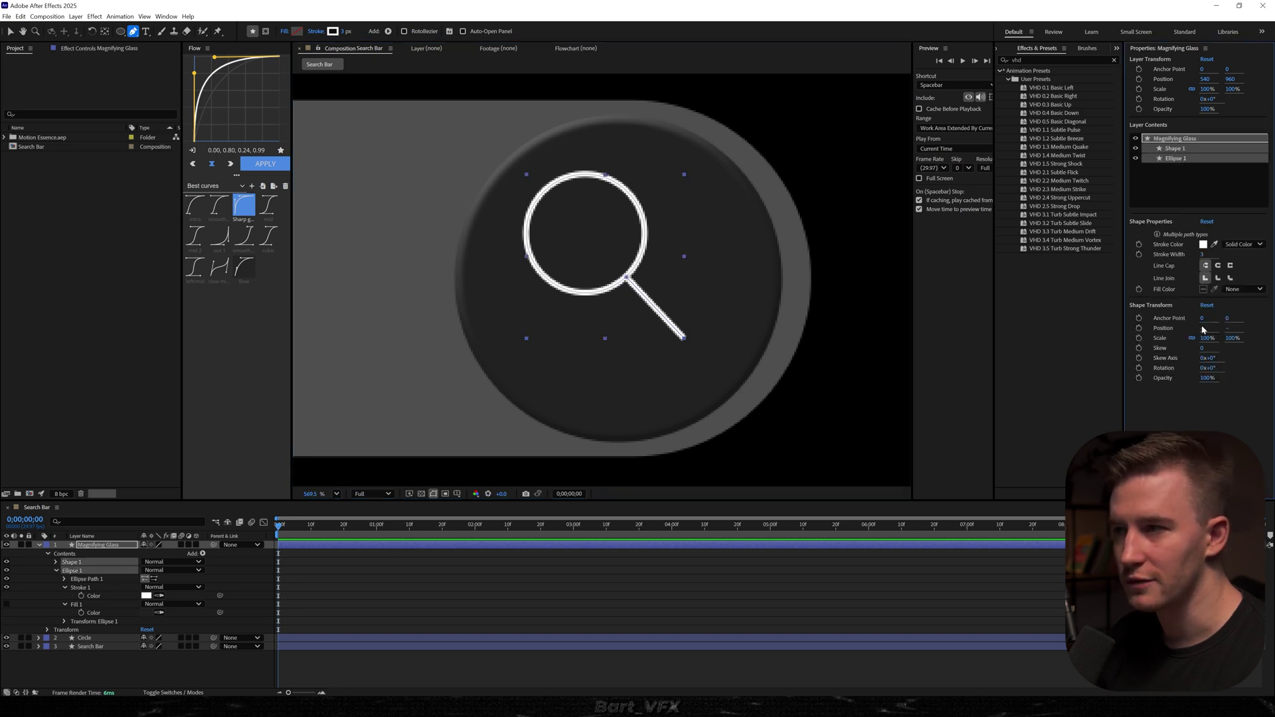
{"action": "left_click_drag", "start_coordinate": [1203, 328], "coordinate": [1241, 336]}
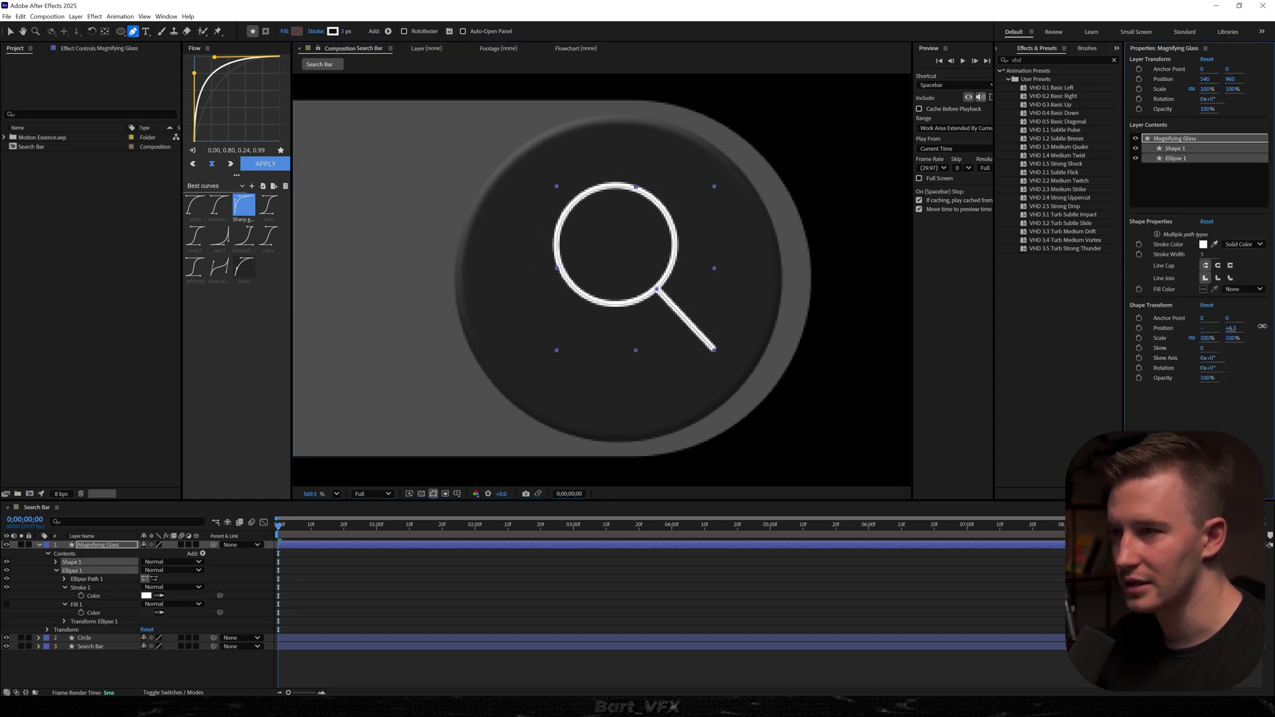
{"action": "left_click_drag", "start_coordinate": [714, 337], "coordinate": [697, 358]}
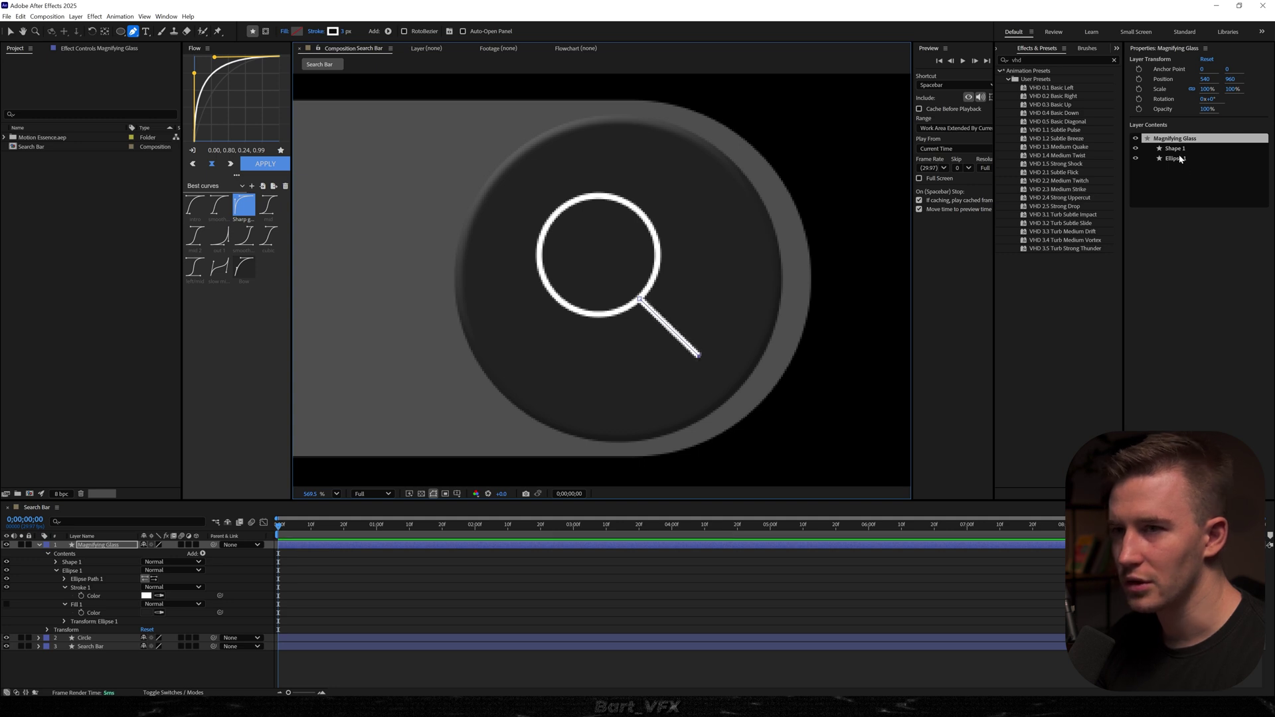
Give the ring's stroke a round line cap and collapse the properties of all layers.
{"action": "scroll", "coordinate": [697, 401], "scroll_direction": "up", "scroll_amount": 5}
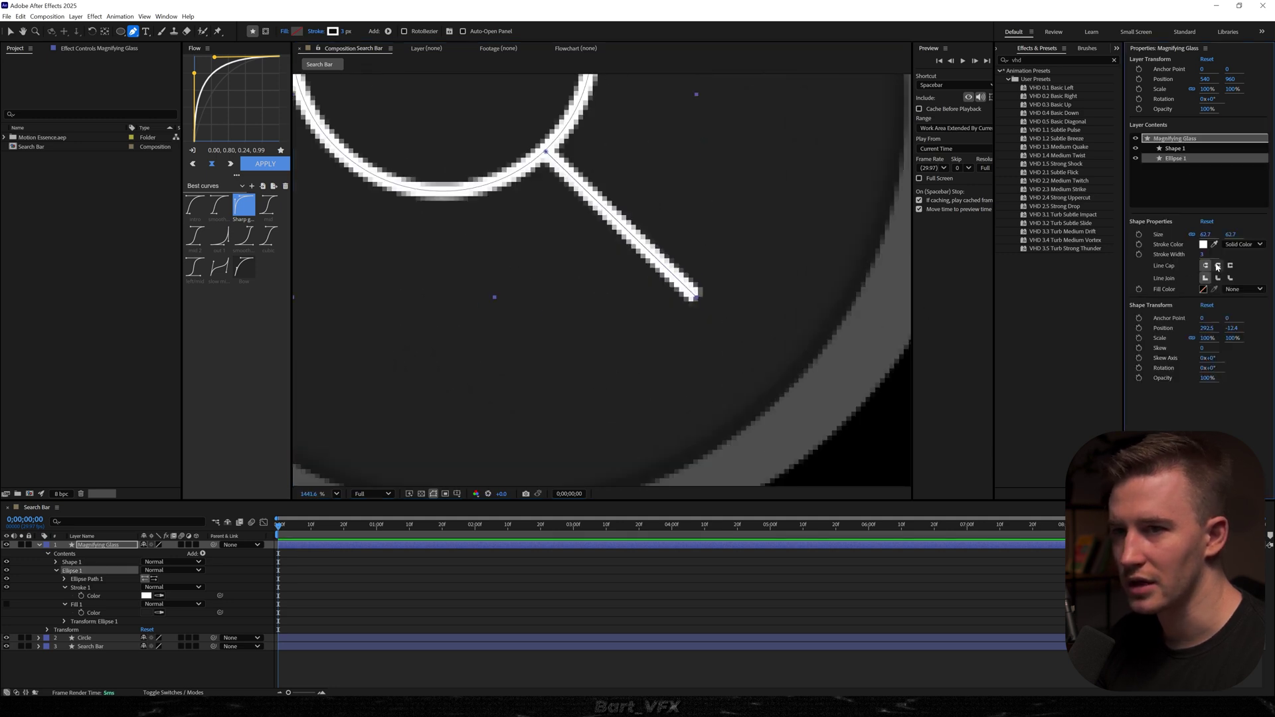
{"action": "left_click", "coordinate": [1219, 267]}
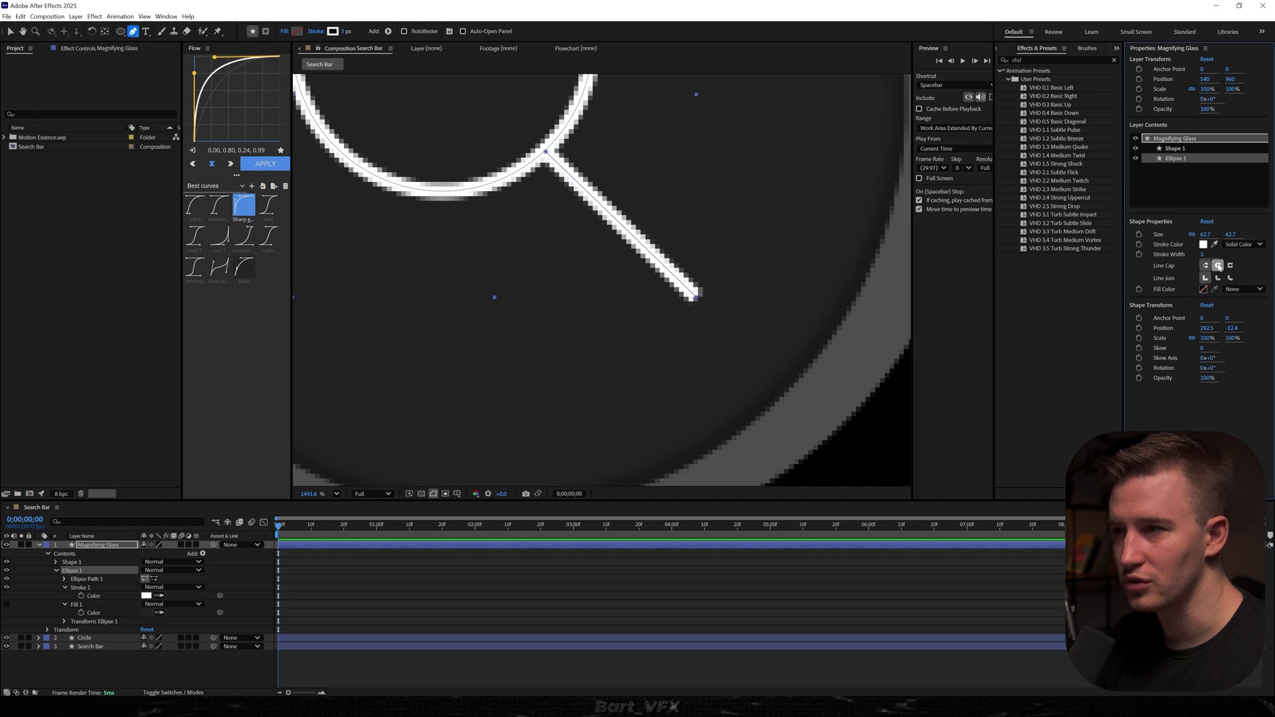
{"action": "key", "text": "ctrl+a"}
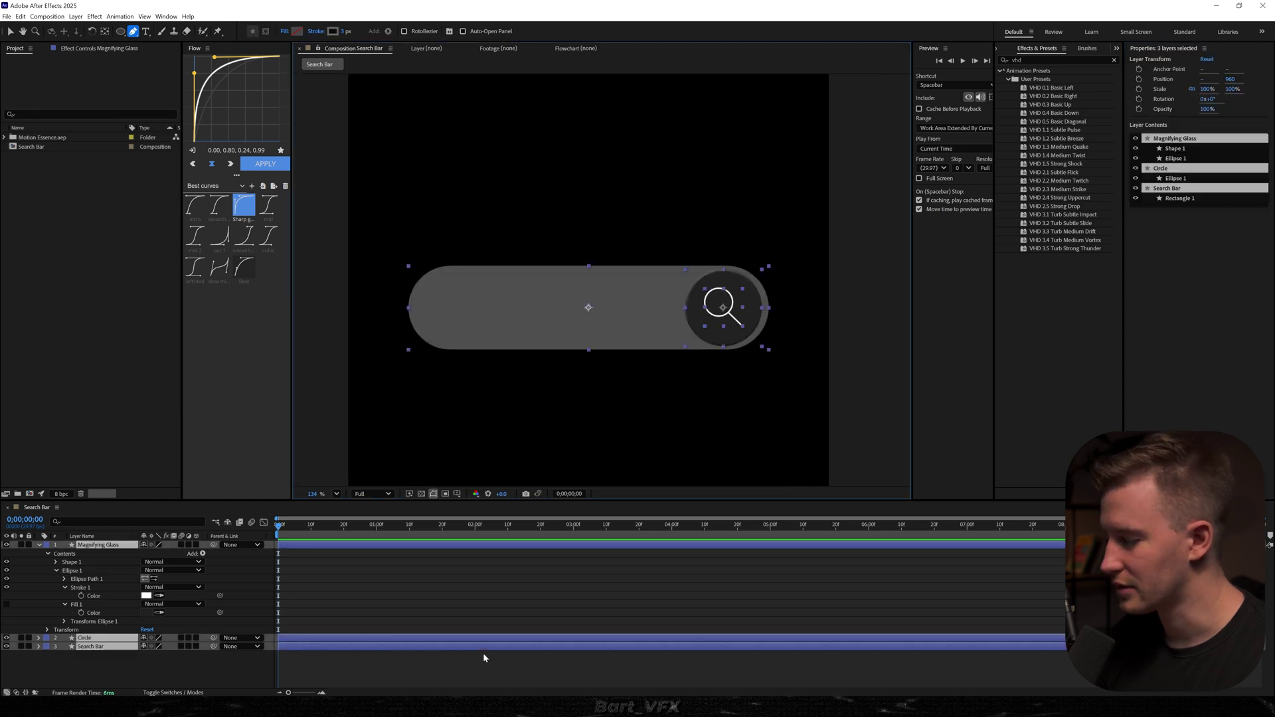
{"action": "key", "text": "u"}
{"action": "left_click", "coordinate": [373, 652]}
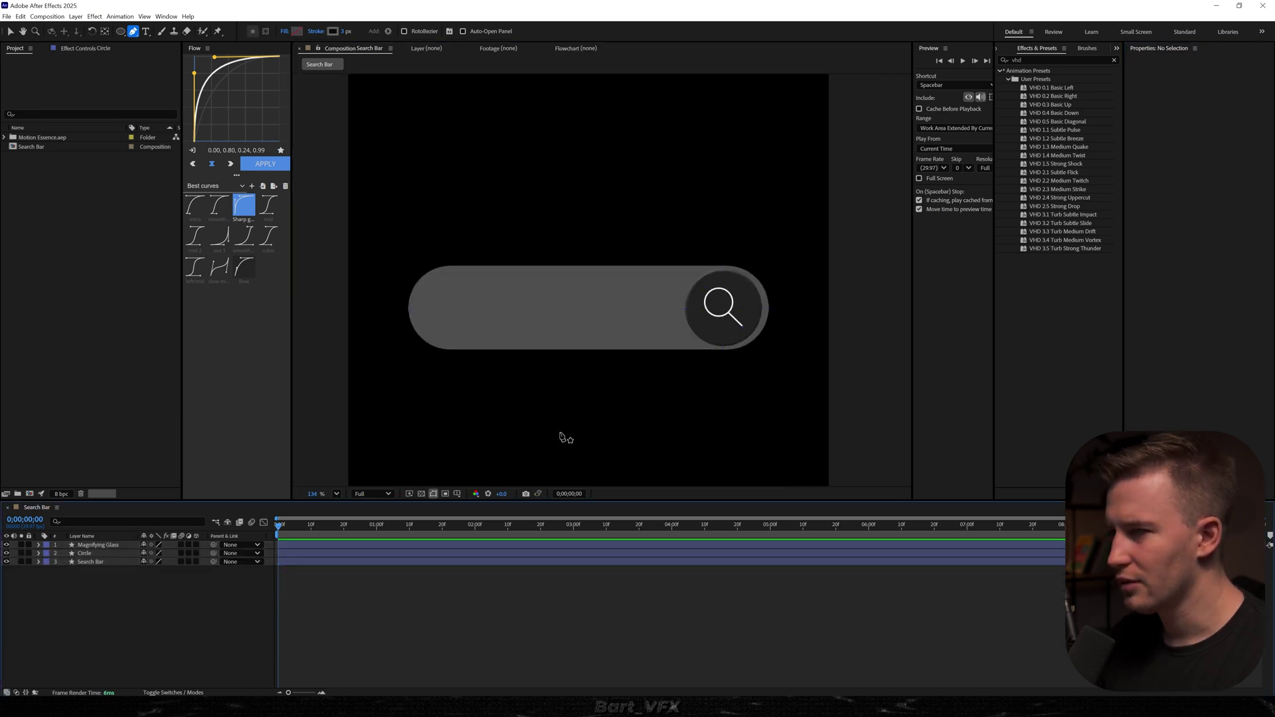
Copy the Circle layer's layer styles onto the Search Bar layer and inspect the beveled bar.
{"action": "key", "text": "v"}
{"action": "left_click", "coordinate": [498, 312]}
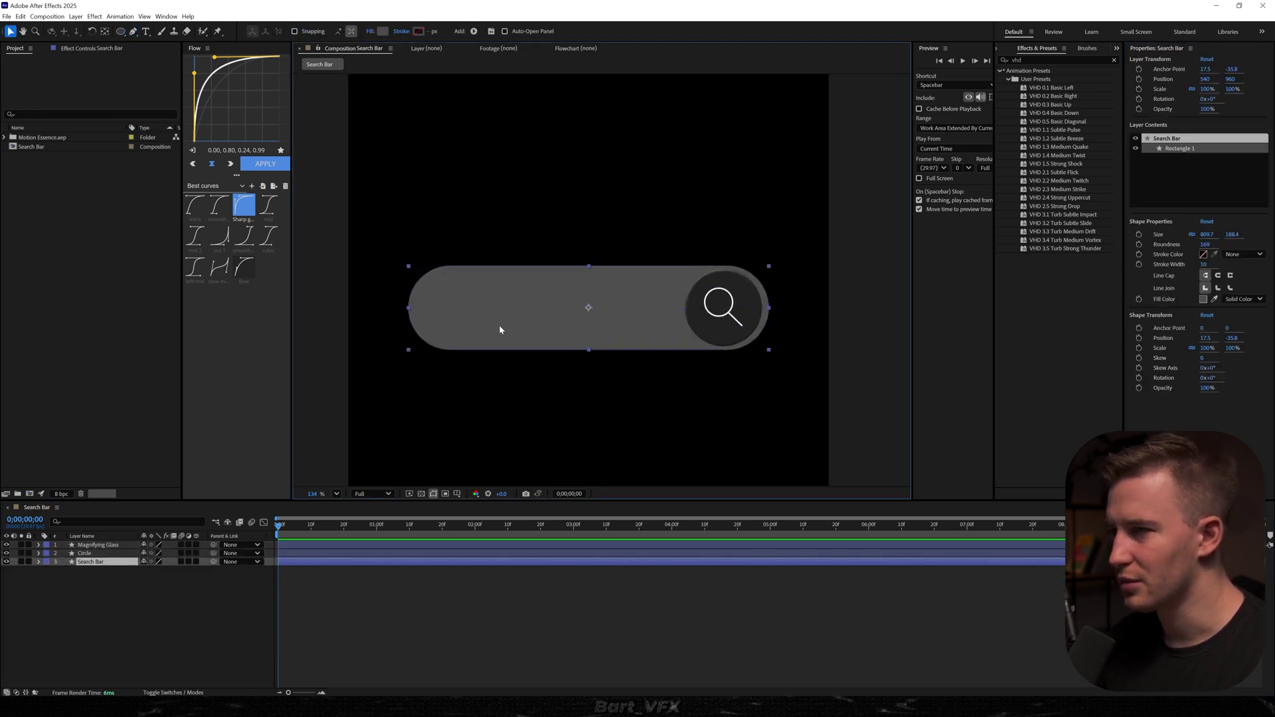
{"action": "left_click", "coordinate": [105, 572]}
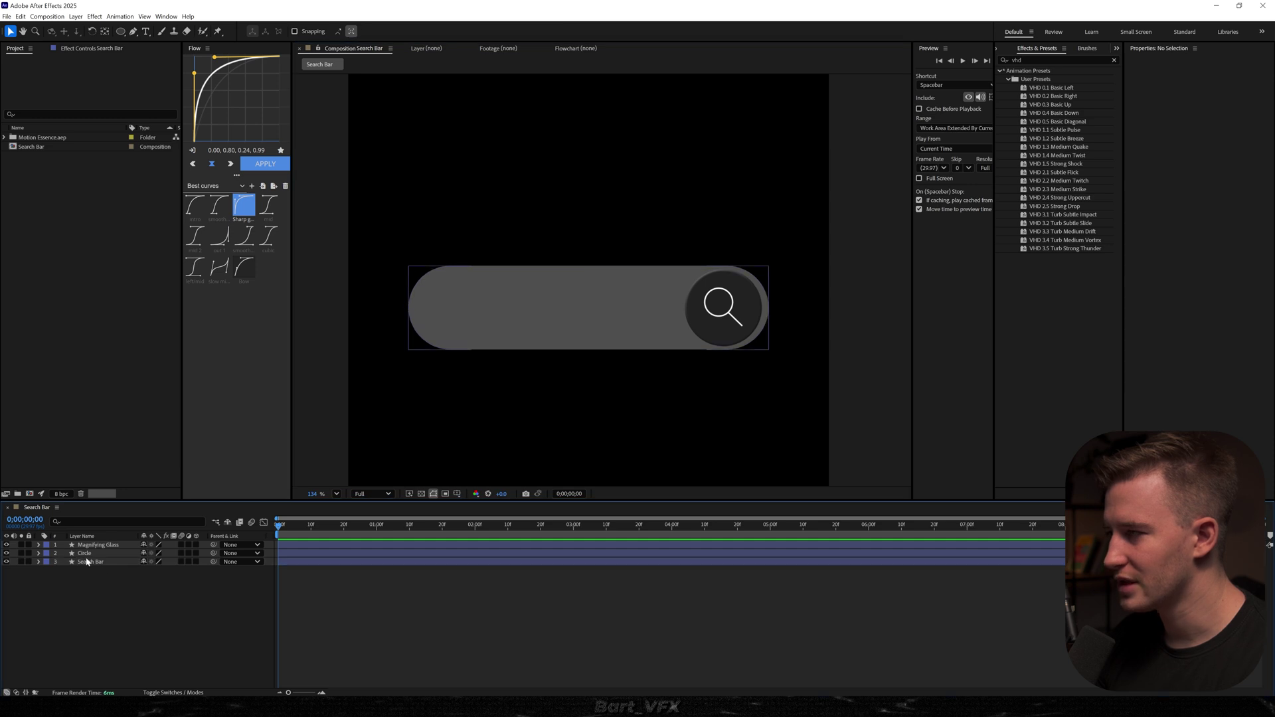
{"action": "left_click", "coordinate": [82, 555]}
{"action": "left_click", "coordinate": [38, 553]}
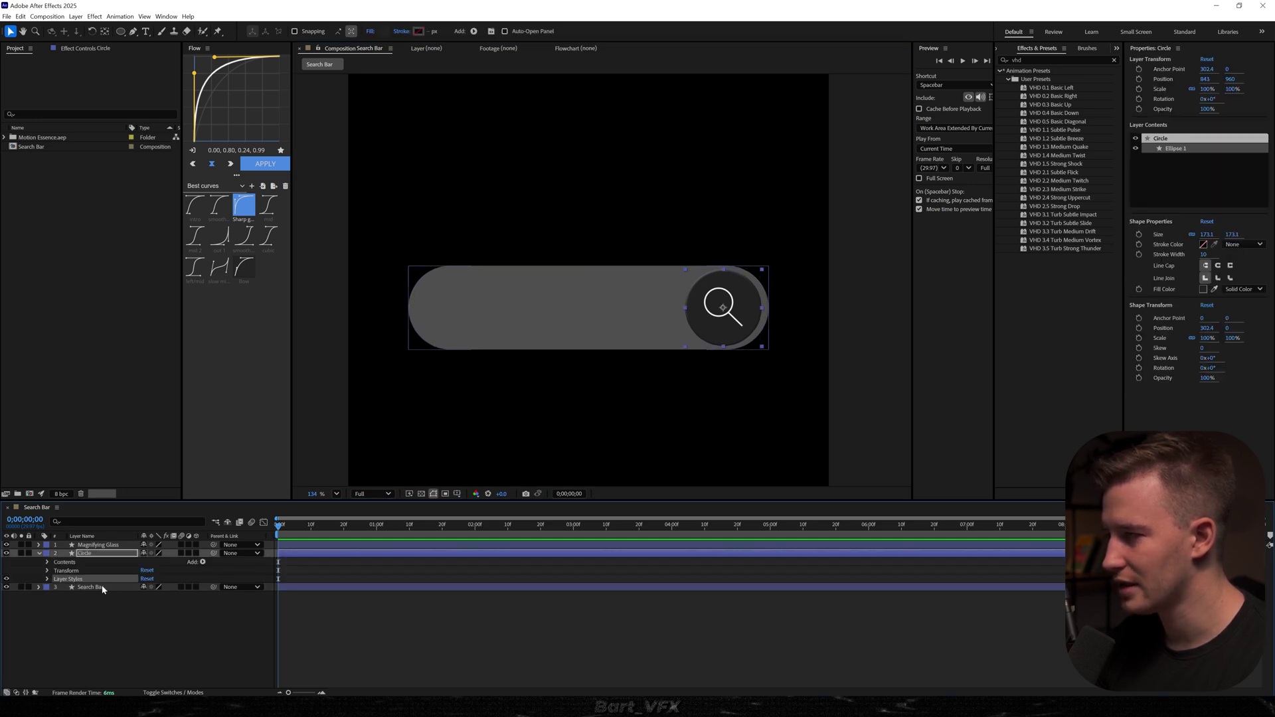
{"action": "left_click", "coordinate": [99, 588]}
{"action": "key", "text": "ctrl+v"}
{"action": "key", "text": "F2"}
{"action": "scroll", "coordinate": [448, 275], "scroll_direction": "up", "scroll_amount": 5}
{"action": "key", "text": "h"}
{"action": "left_click_drag", "start_coordinate": [424, 409], "coordinate": [446, 384]}
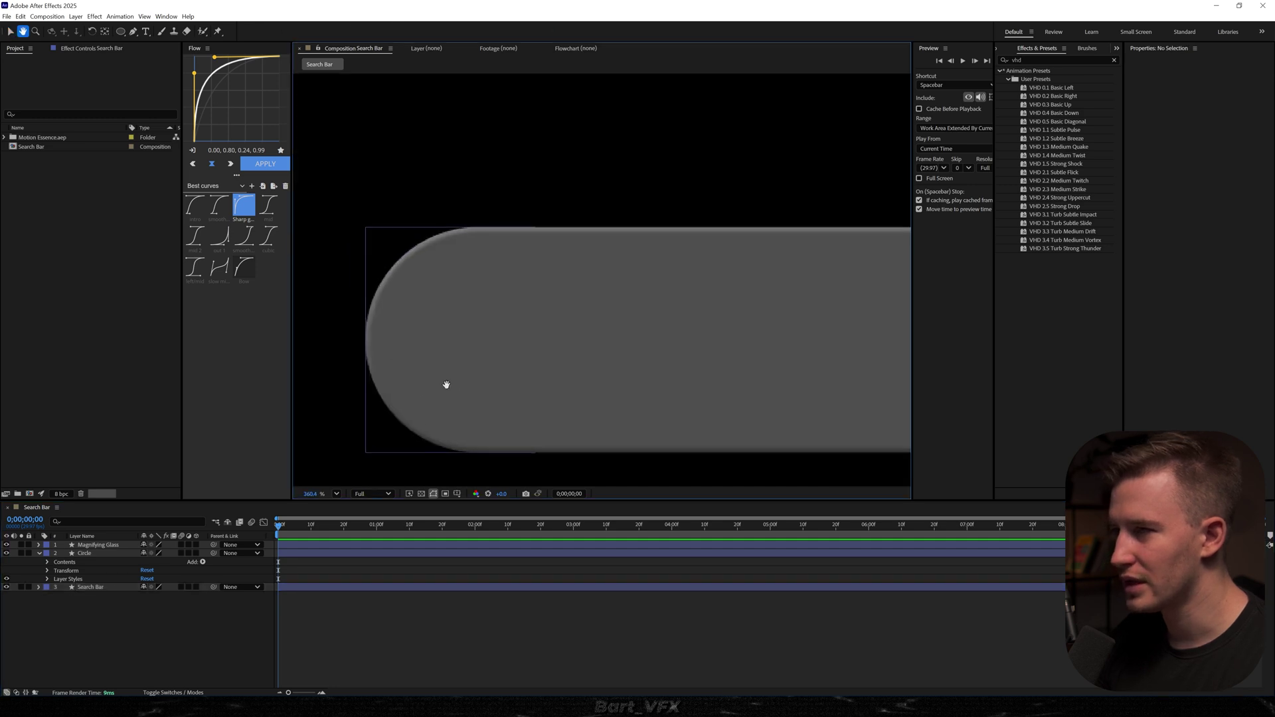
{"action": "left_click_drag", "start_coordinate": [530, 290], "coordinate": [191, 247]}
{"action": "left_click_drag", "start_coordinate": [744, 332], "coordinate": [431, 257]}
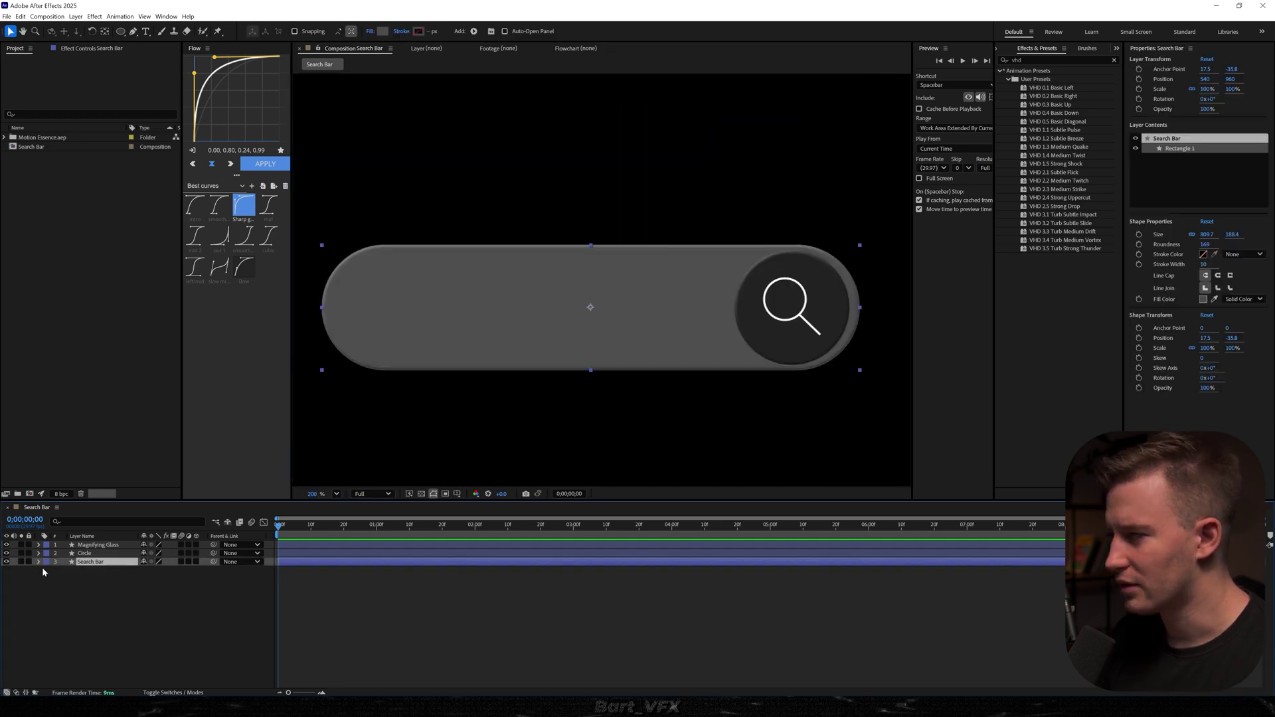
Increase the Size of the Search Bar layer's Bevel and Emboss style and collapse the layer properties.
{"action": "left_click", "coordinate": [38, 562]}
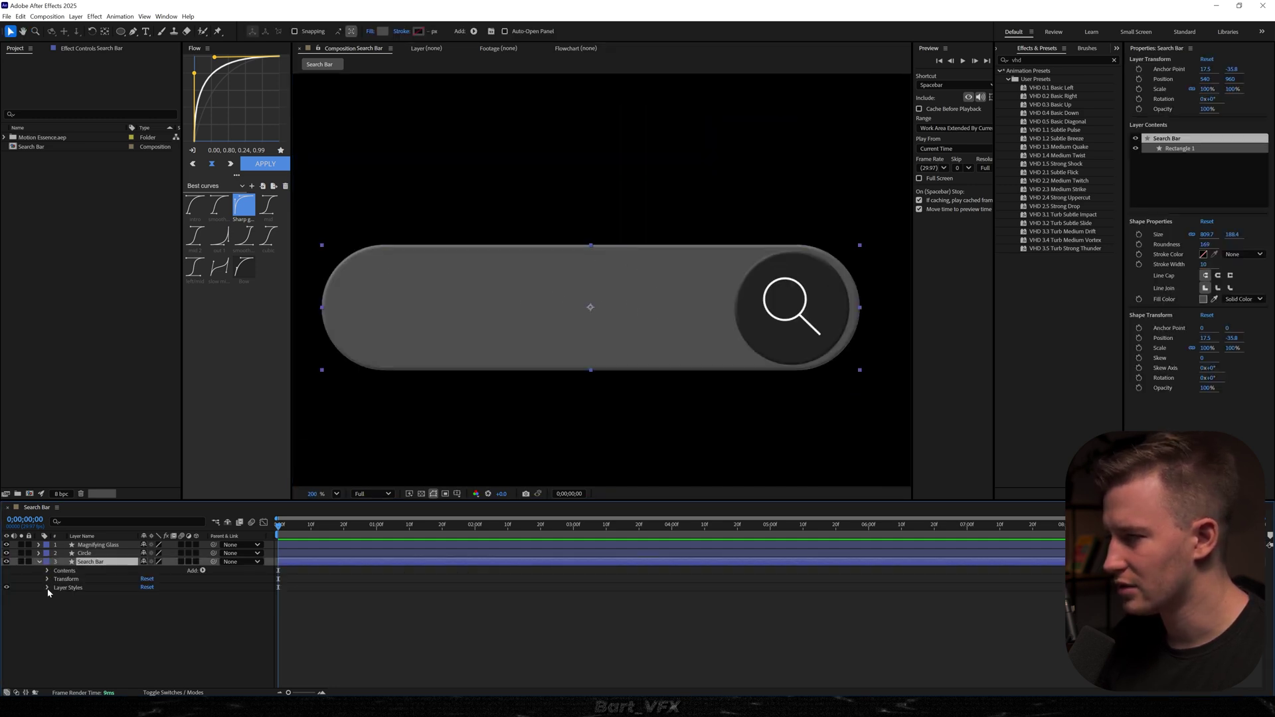
{"action": "left_click", "coordinate": [47, 587]}
{"action": "left_click", "coordinate": [55, 604]}
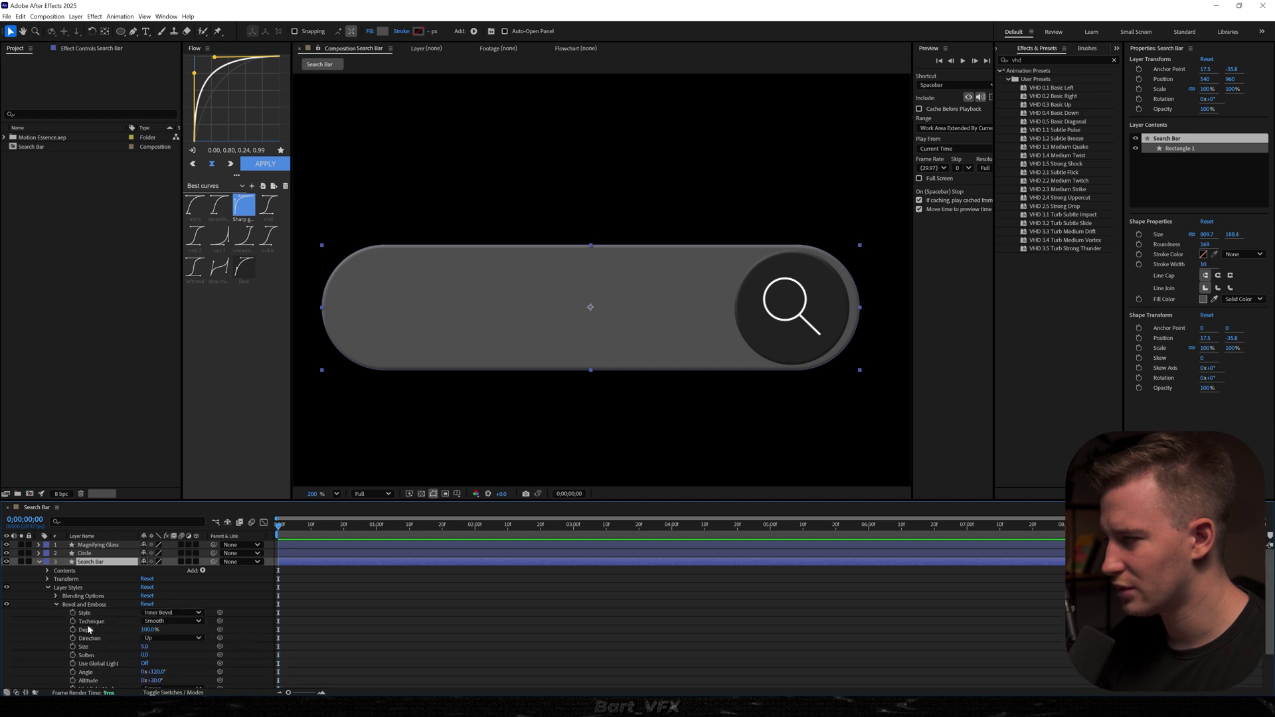
{"action": "scroll", "coordinate": [134, 597], "scroll_direction": "down", "scroll_amount": 3}
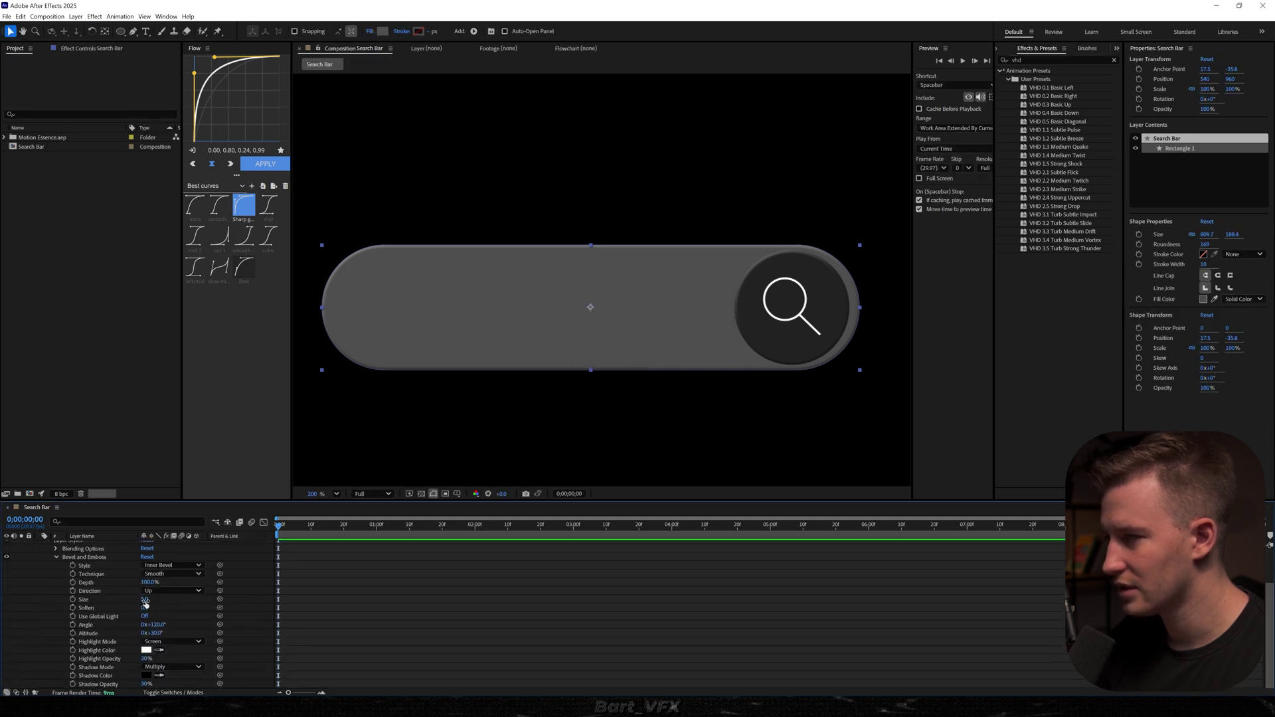
{"action": "left_click_drag", "start_coordinate": [145, 600], "coordinate": [185, 601]}
{"action": "left_click", "coordinate": [167, 615]}
{"action": "key", "text": "ctrl+a"}
{"action": "key", "text": "u"}
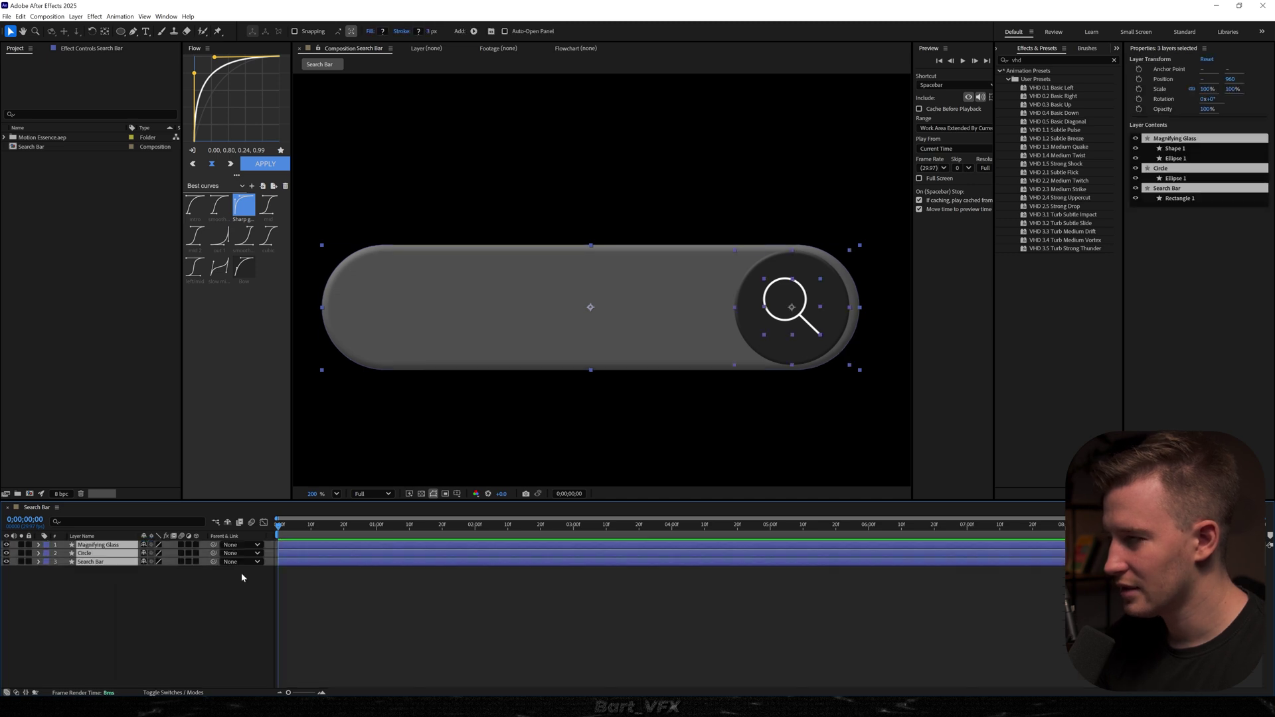
{"action": "left_click", "coordinate": [224, 581]}
Apply the CC Light Sweep effect to the Search Bar layer.
{"action": "left_click", "coordinate": [96, 562]}
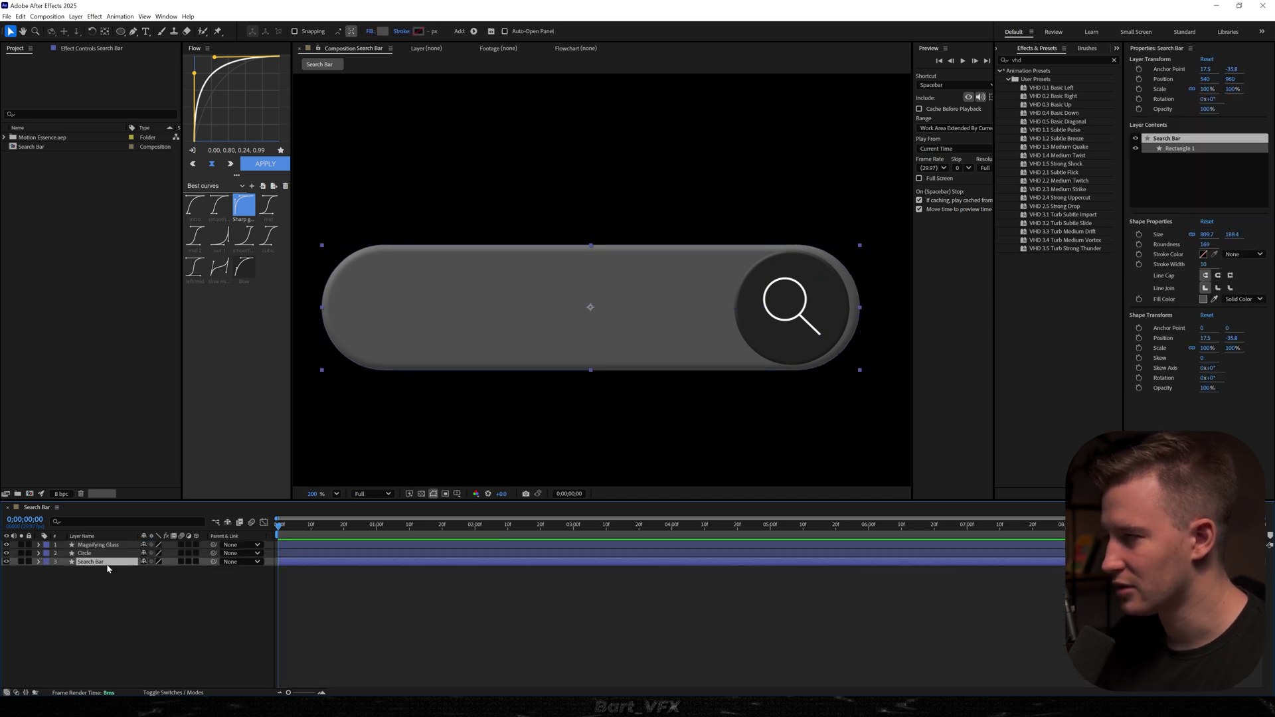
{"action": "key", "text": "ctrl+space"}
{"action": "type", "text": "cc"}
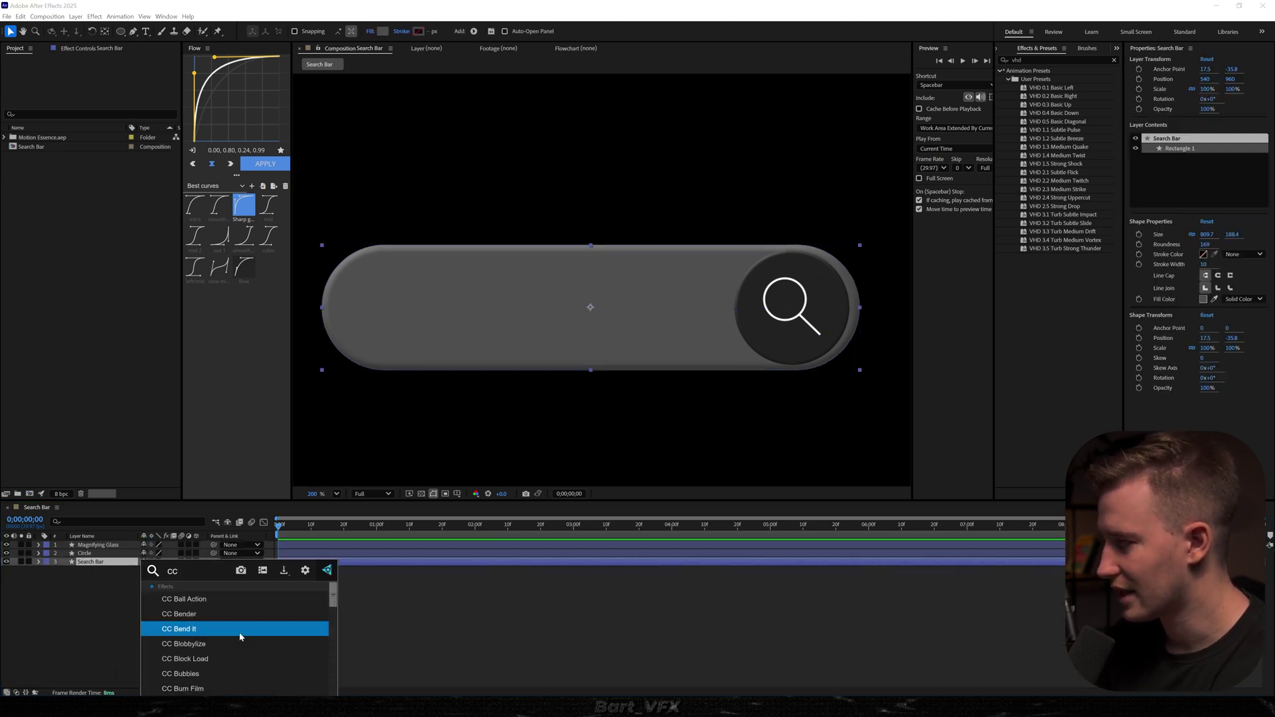
{"action": "type", "text": " light s"}
{"action": "key", "text": "Return"}
{"action": "scroll", "coordinate": [539, 169], "scroll_direction": "down", "scroll_amount": 1}
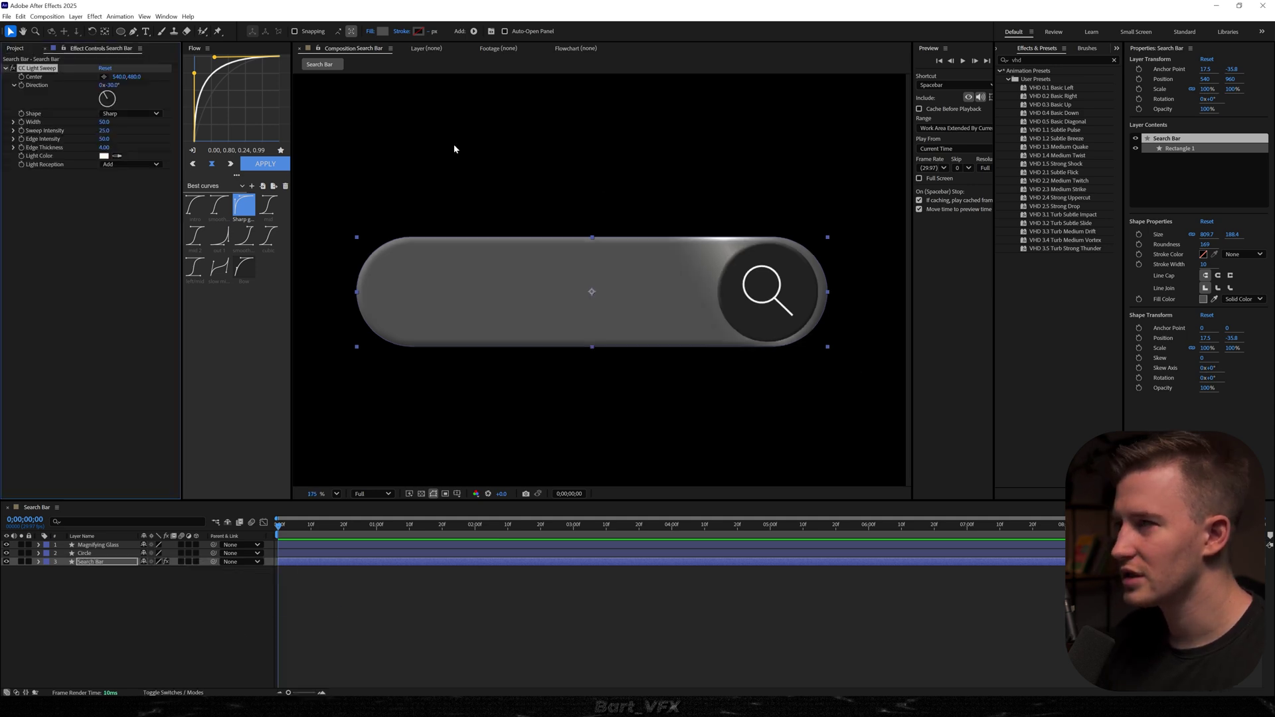
Move the light sweep's center to the middle of the search bar, at 540.5, 960.0.
{"action": "left_click_drag", "start_coordinate": [122, 77], "coordinate": [62, 77]}
{"action": "left_click_drag", "start_coordinate": [472, 124], "coordinate": [478, 251]}
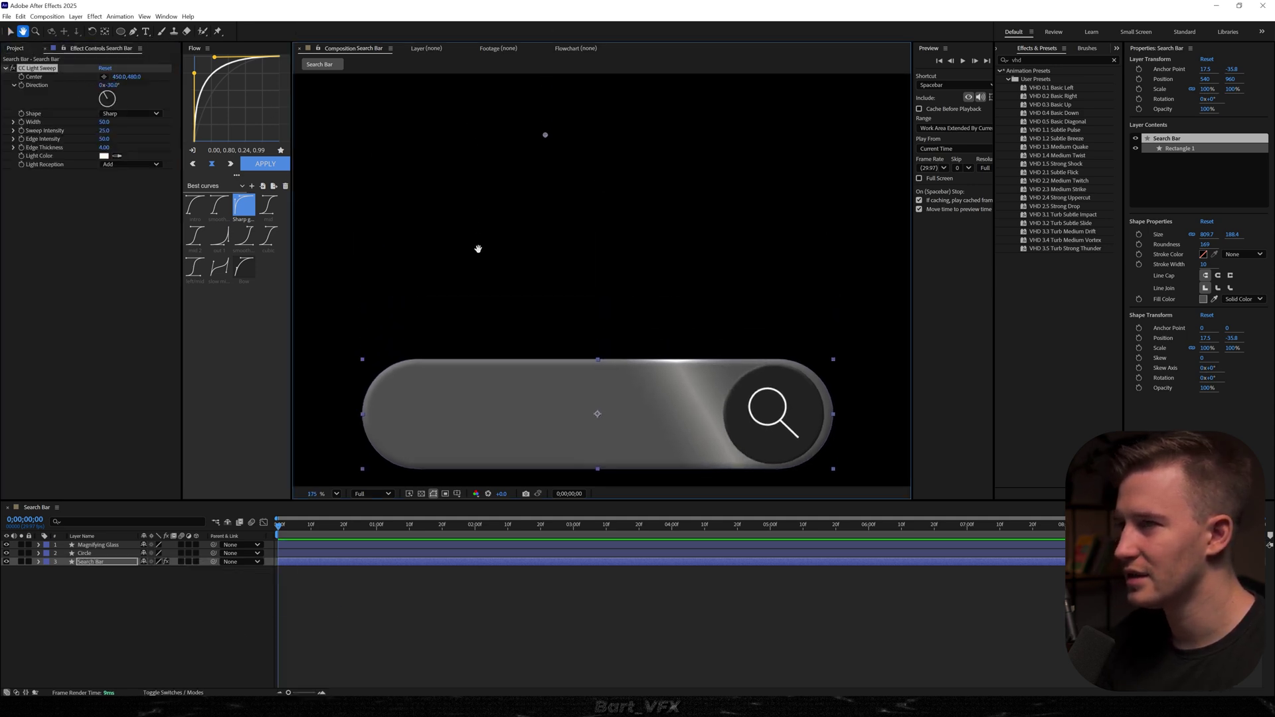
{"action": "scroll", "coordinate": [506, 222], "scroll_direction": "down", "scroll_amount": 1}
{"action": "left_click_drag", "start_coordinate": [542, 146], "coordinate": [589, 392]}
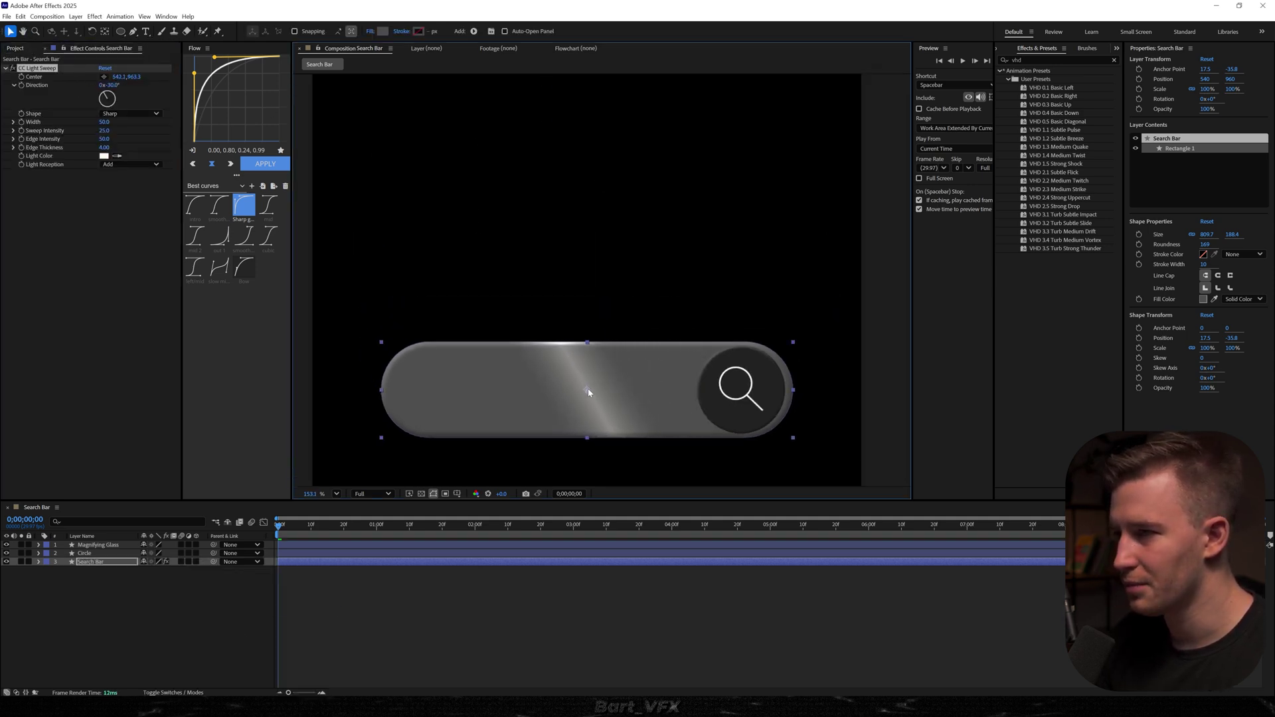
{"action": "scroll", "coordinate": [587, 390], "scroll_direction": "up", "scroll_amount": 12}
{"action": "left_click_drag", "start_coordinate": [556, 329], "coordinate": [552, 330]}
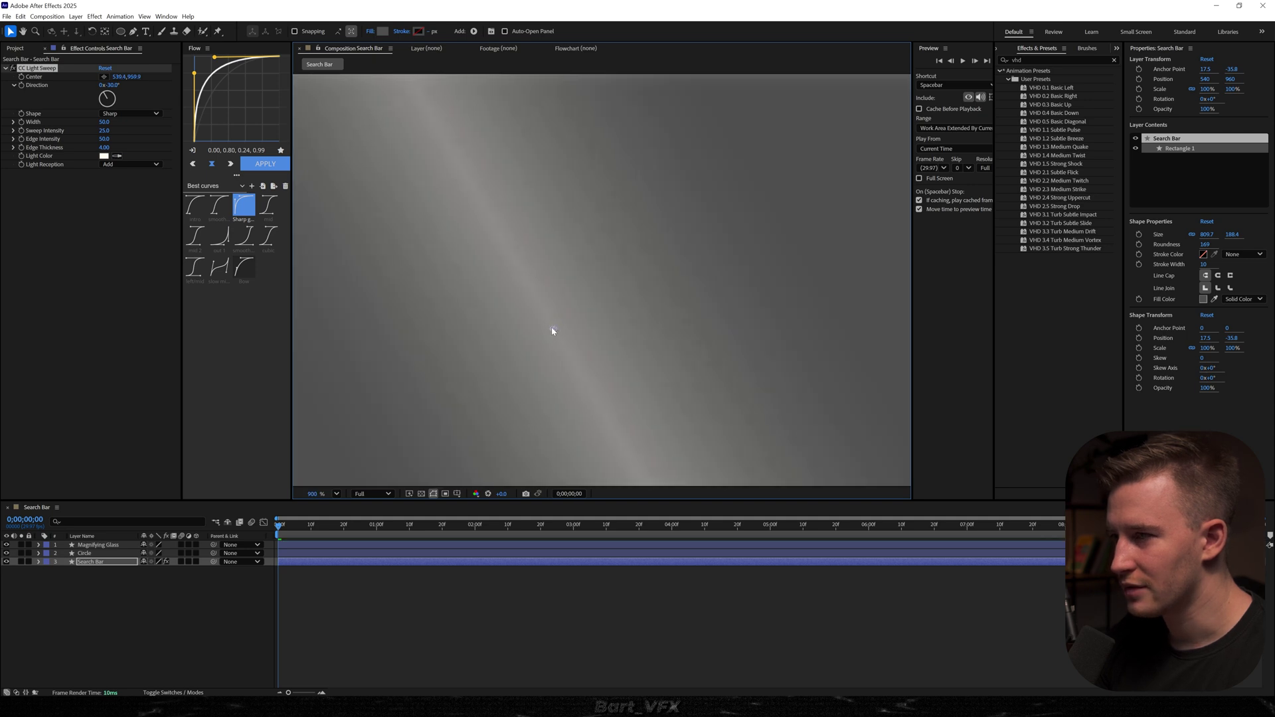
{"action": "scroll", "coordinate": [553, 332], "scroll_direction": "down", "scroll_amount": 8}
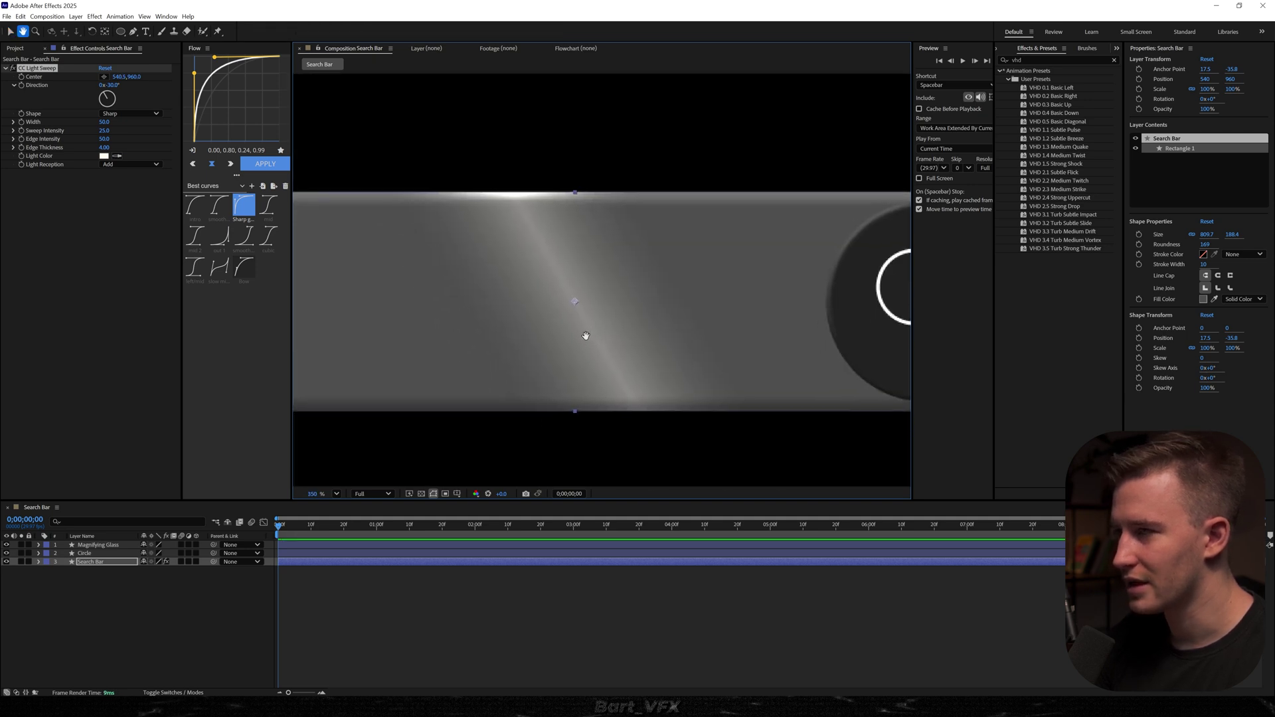
Set the light sweep's shape to Smooth and its edge thickness to 2.
{"action": "left_click", "coordinate": [126, 114]}
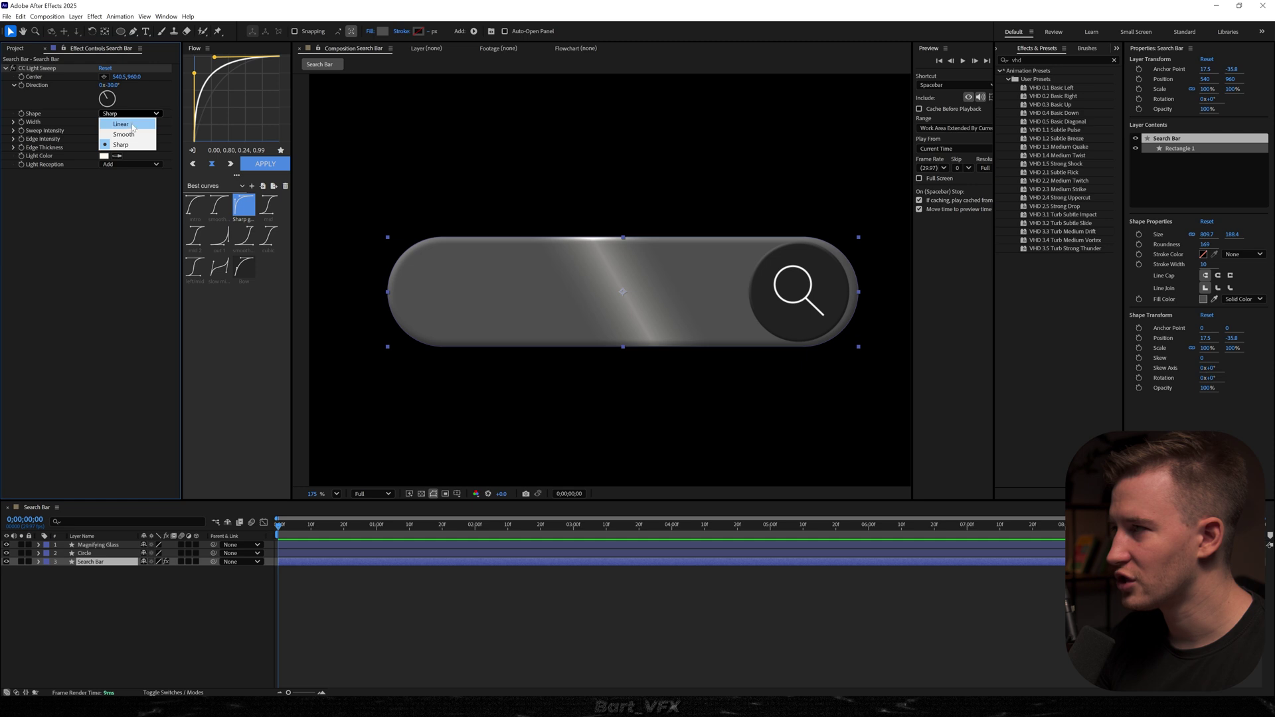
{"action": "left_click", "coordinate": [123, 130]}
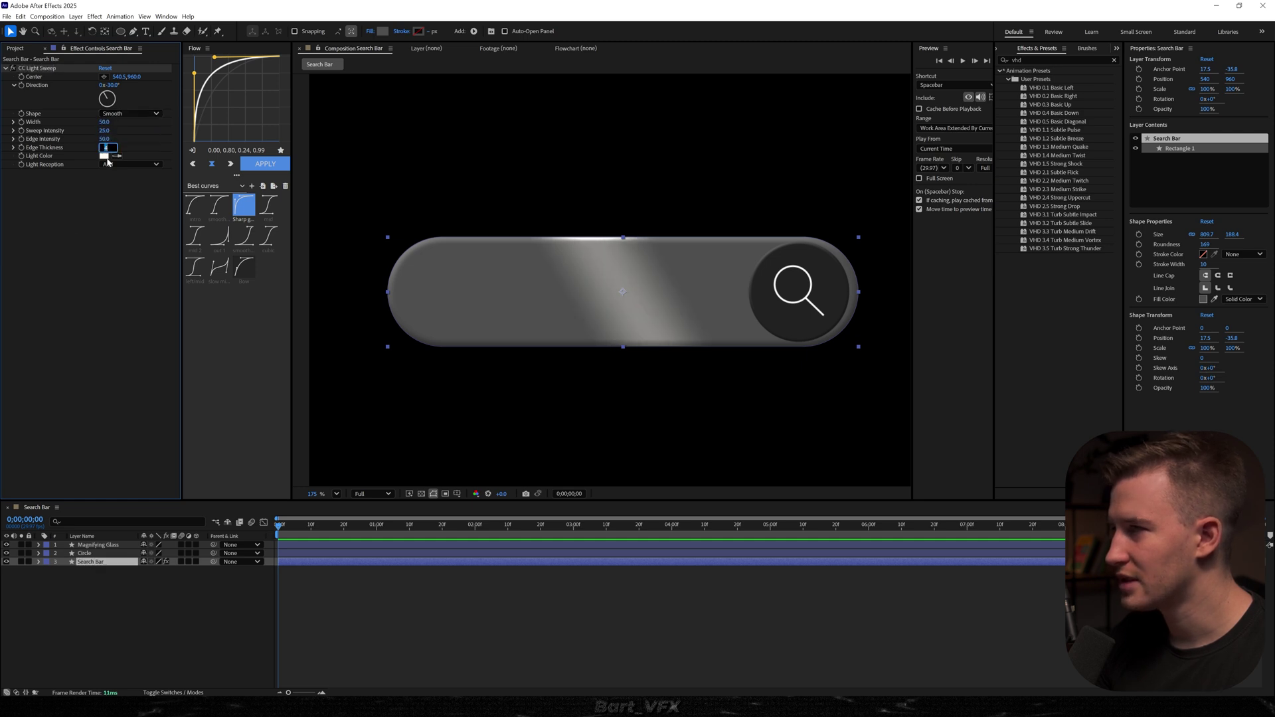
{"action": "key", "text": "Return"}
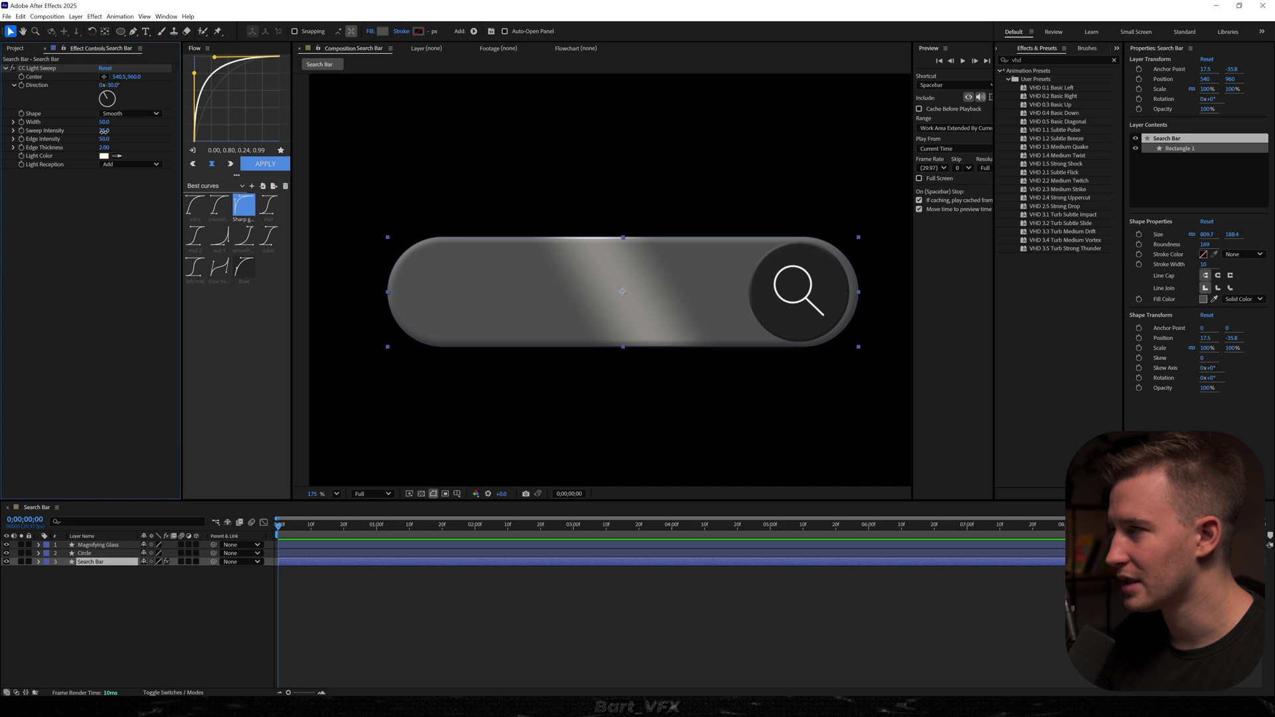
Set the light sweep's sweep intensity to 0 and keep its light color white (FFFFFF).
{"action": "left_click_drag", "start_coordinate": [103, 131], "coordinate": [86, 131]}
{"action": "scroll", "coordinate": [607, 245], "scroll_direction": "up", "scroll_amount": 3}
{"action": "left_click", "coordinate": [566, 219]}
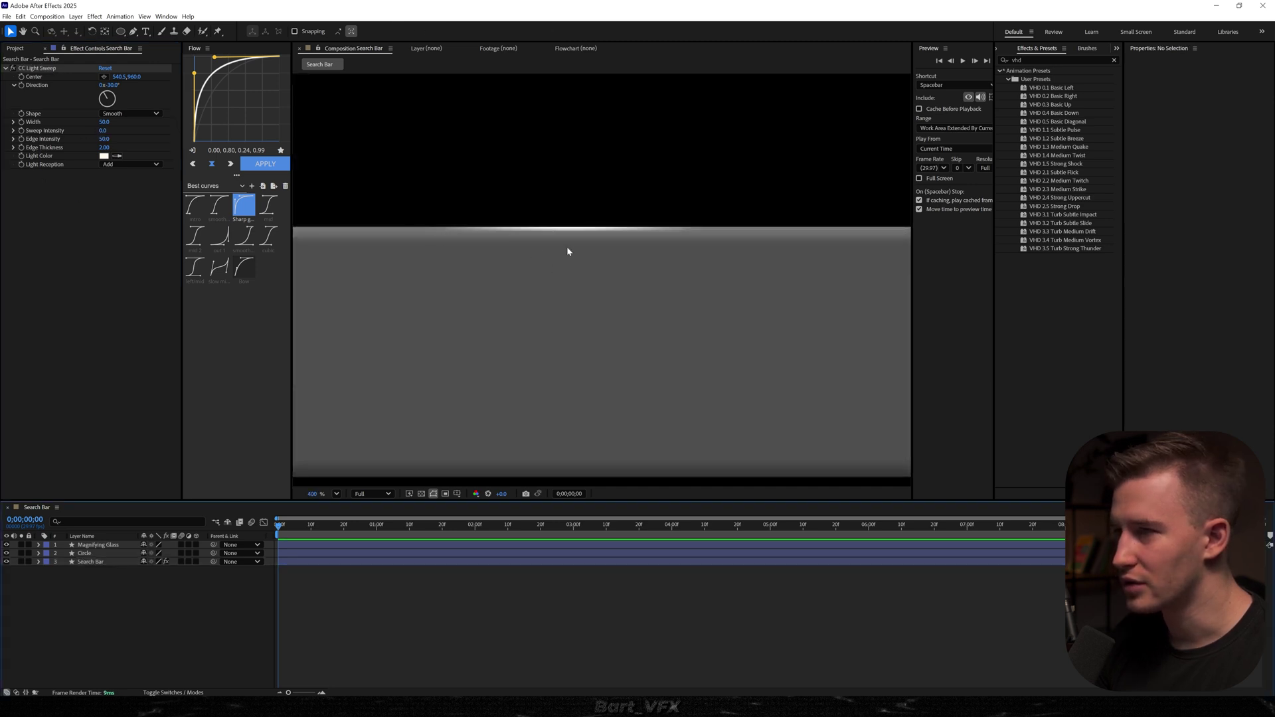
{"action": "scroll", "coordinate": [567, 251], "scroll_direction": "down", "scroll_amount": 2}
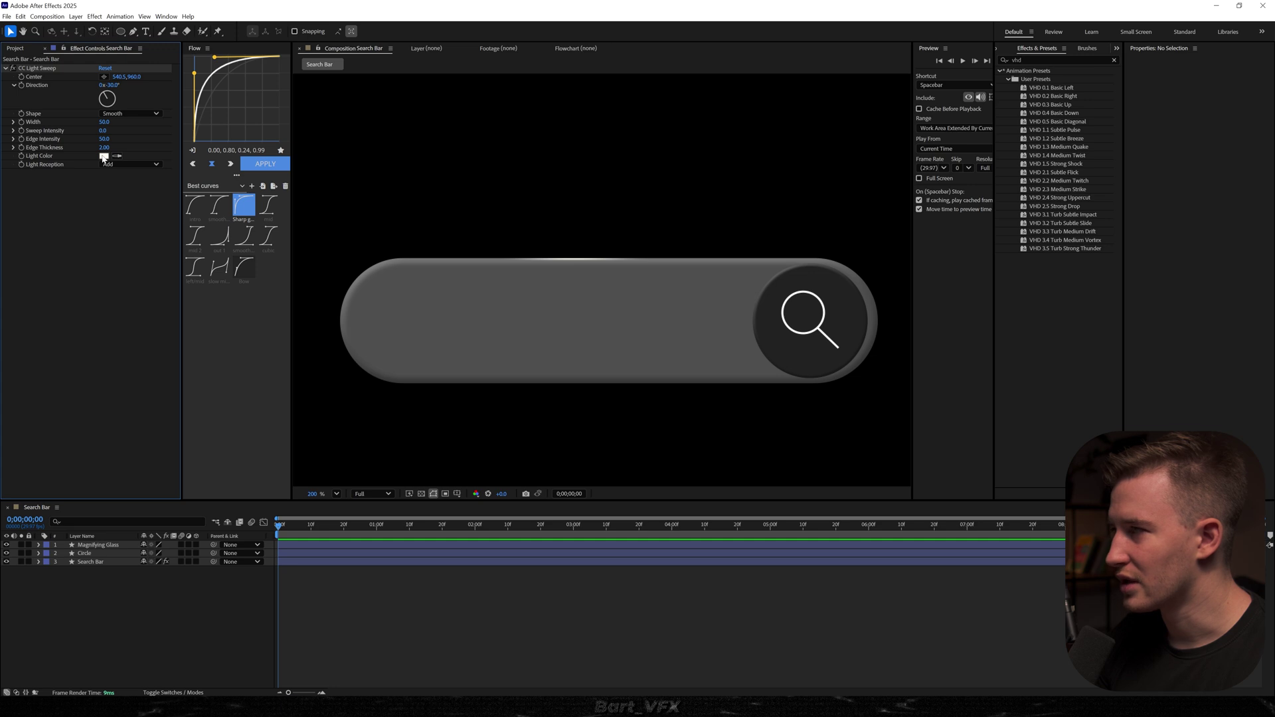
{"action": "left_click", "coordinate": [104, 156]}
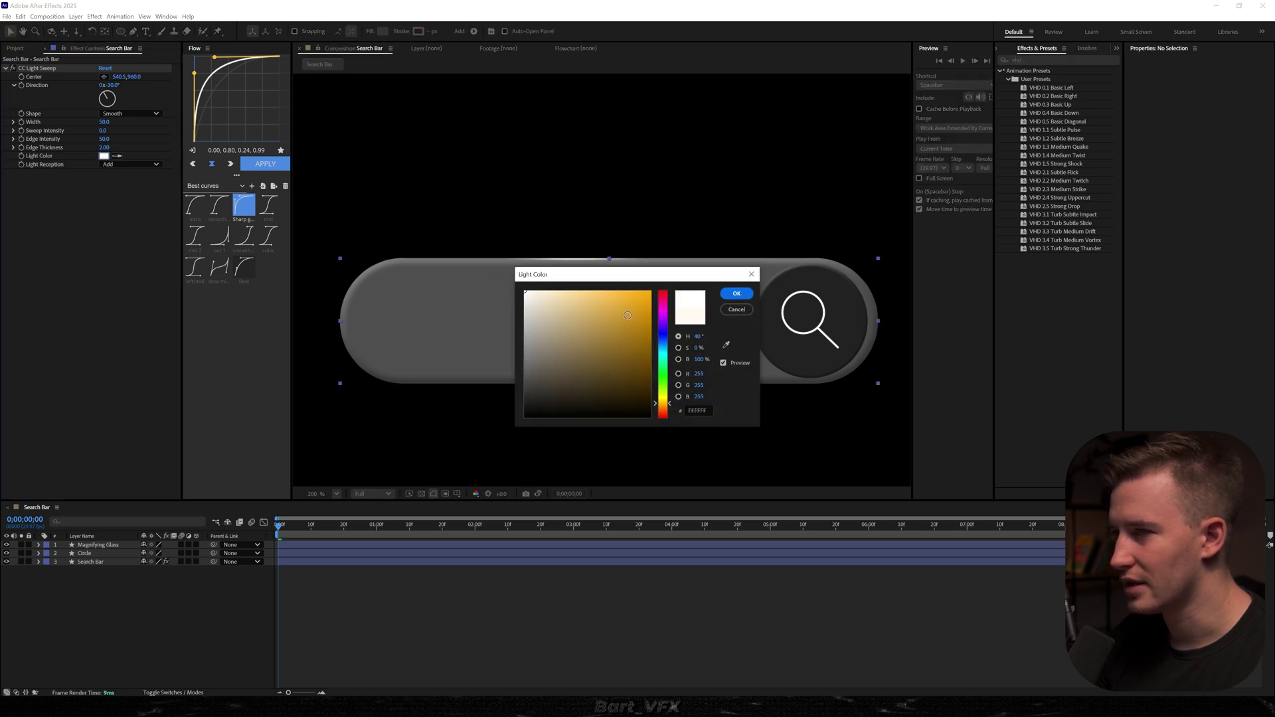
{"action": "left_click", "coordinate": [742, 295]}
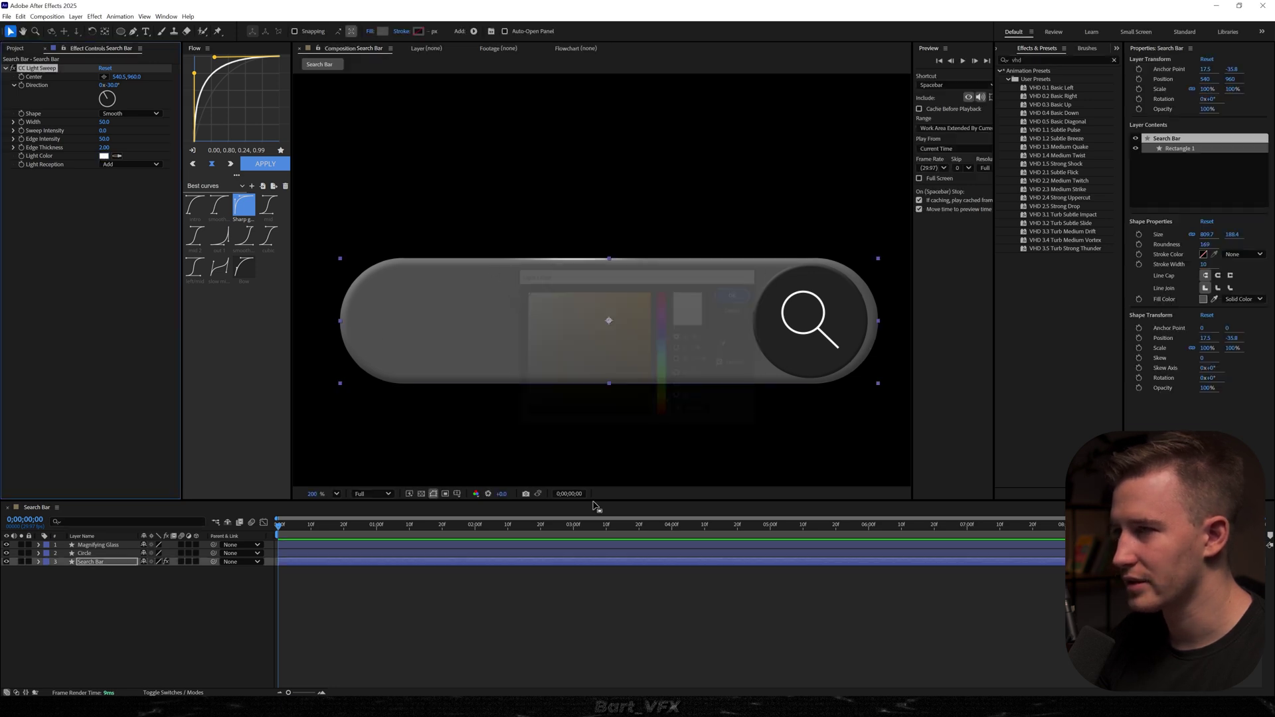
Add the expression time*60 to the light sweep's Direction and preview the animation.
{"action": "left_click", "coordinate": [22, 85], "text": "alt"}
{"action": "type", "text": "time*60"}
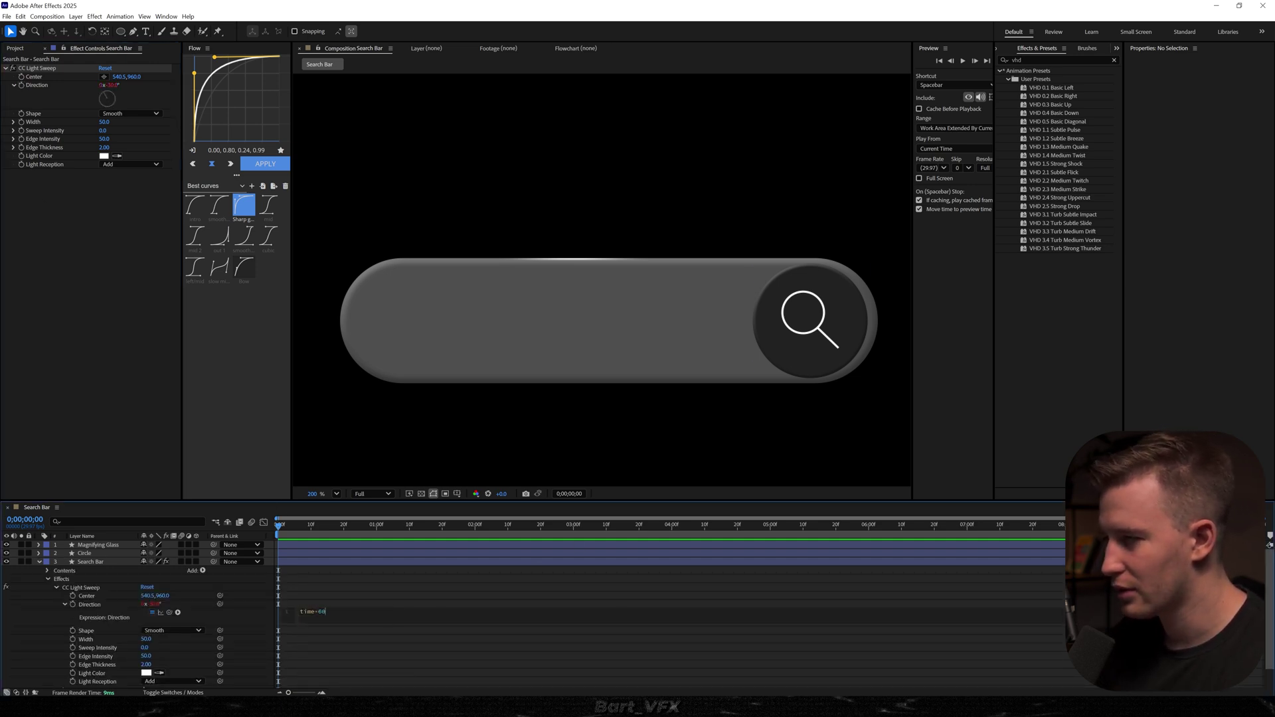
{"action": "key", "text": "KP_Enter"}
{"action": "key", "text": "space"}
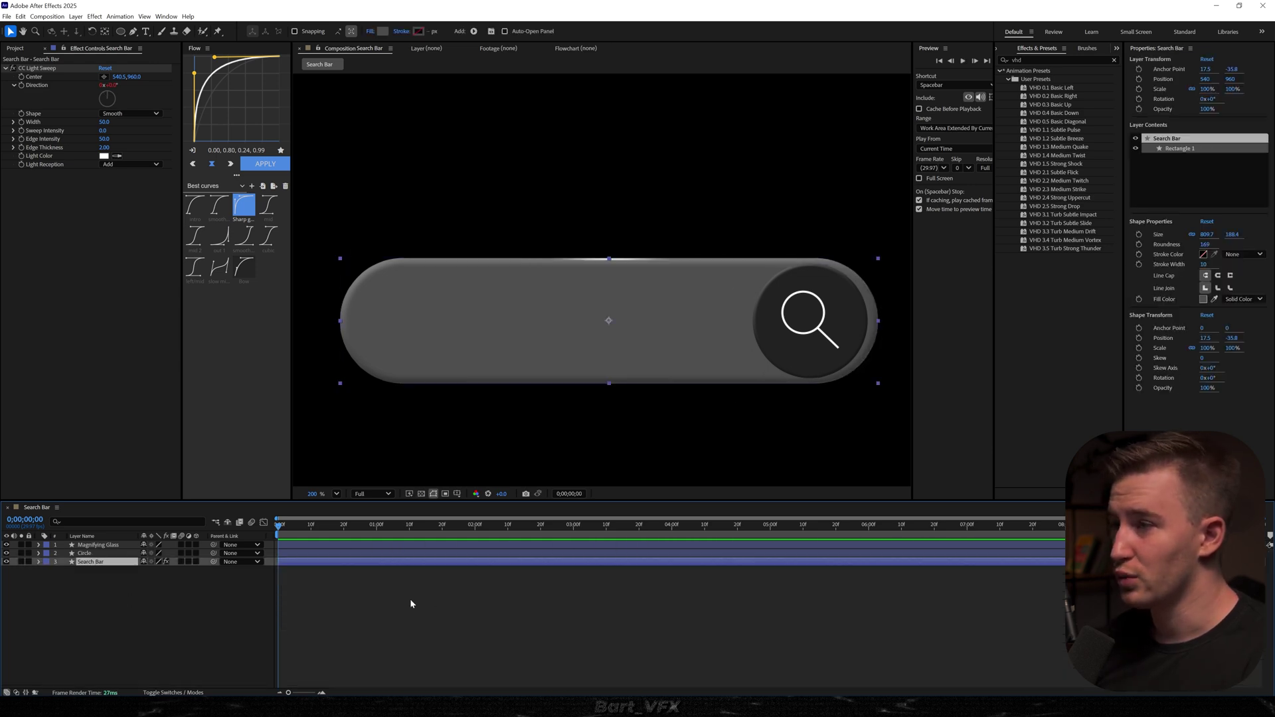
{"action": "left_click", "coordinate": [228, 593]}
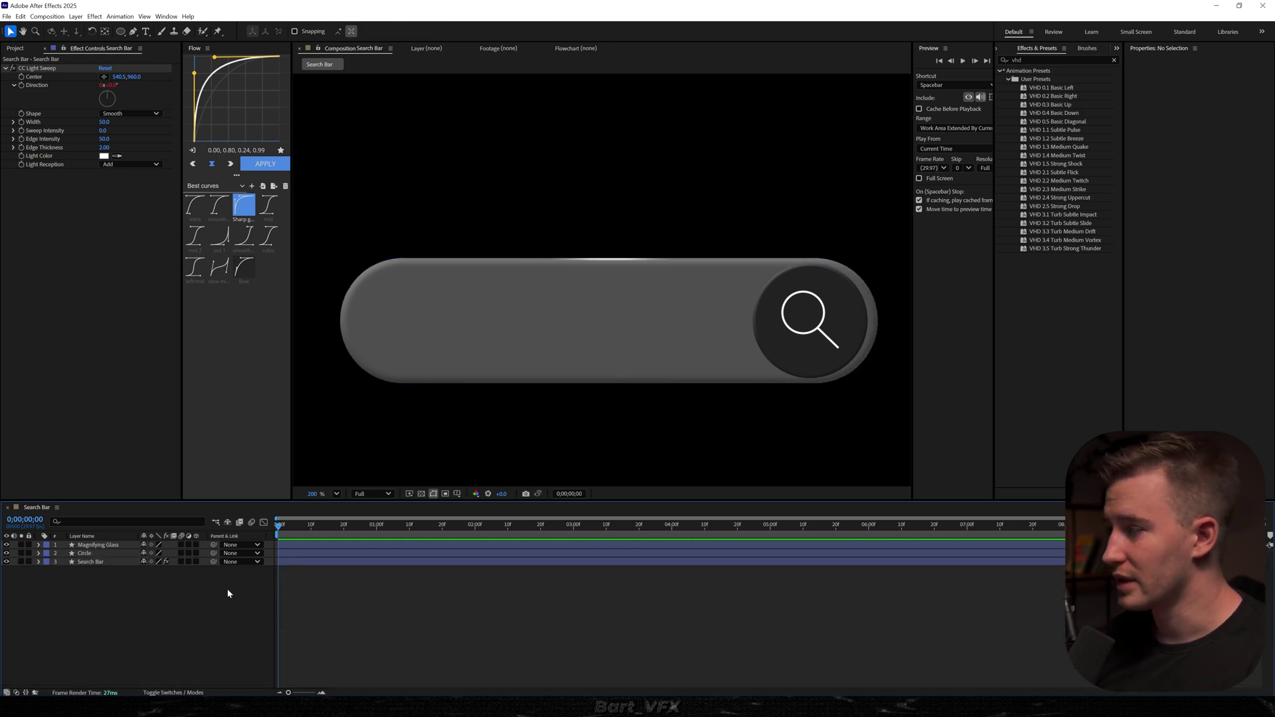
Duplicate the CC Light Sweep effect on the Search Bar layer.
{"action": "left_click", "coordinate": [93, 562]}
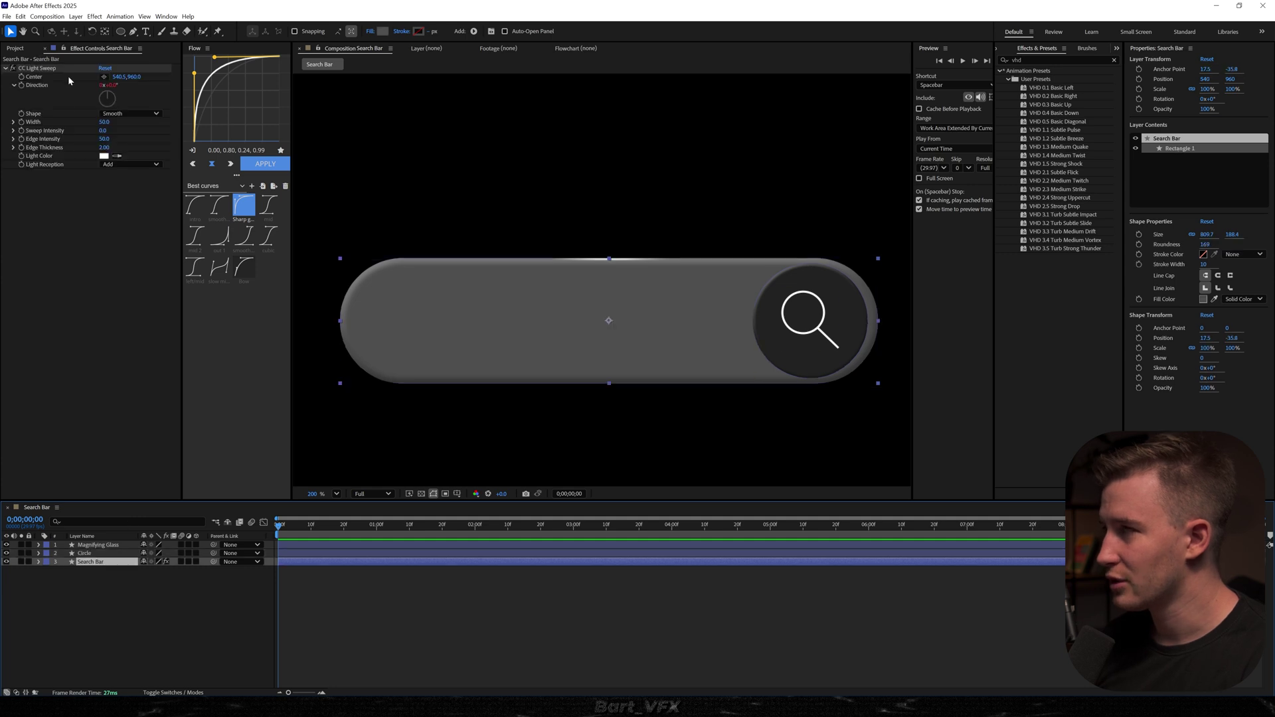
{"action": "left_click", "coordinate": [52, 70]}
{"action": "key", "text": "ctrl+d"}
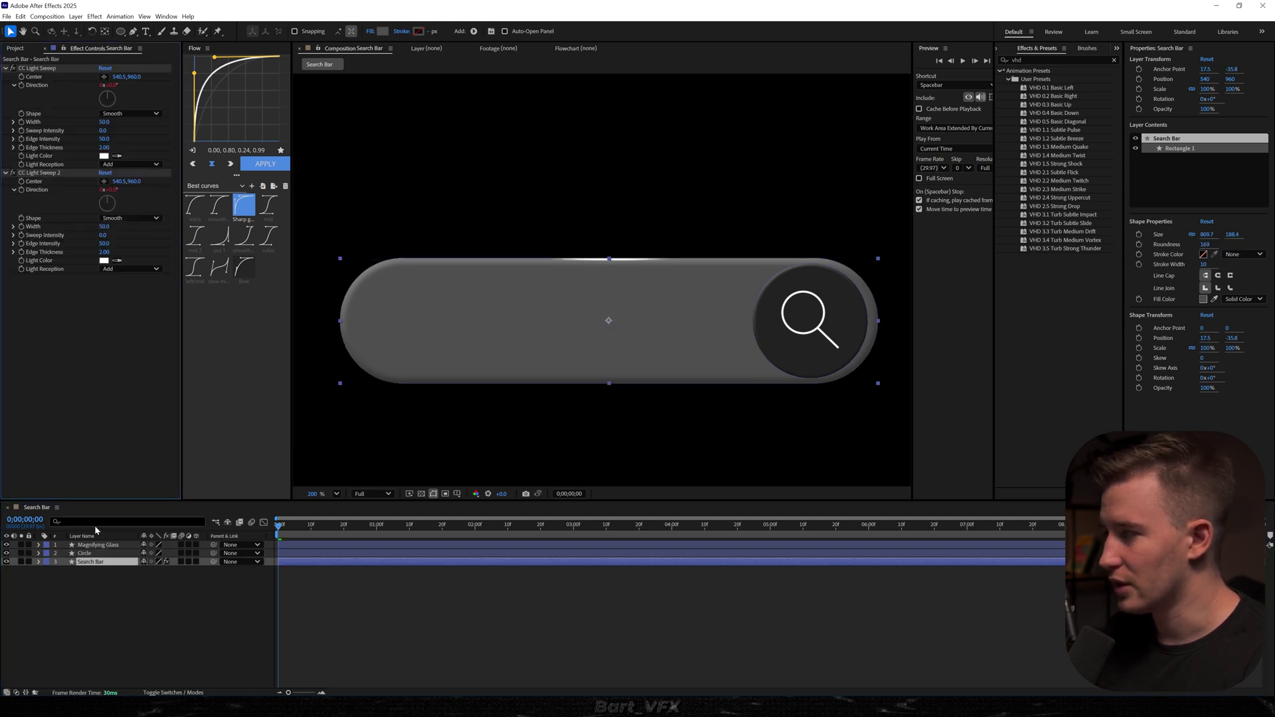
Set the Direction expression of the second light sweep on the Search Bar layer to time*60+180 and preview the animation.
{"action": "left_click", "coordinate": [39, 562]}
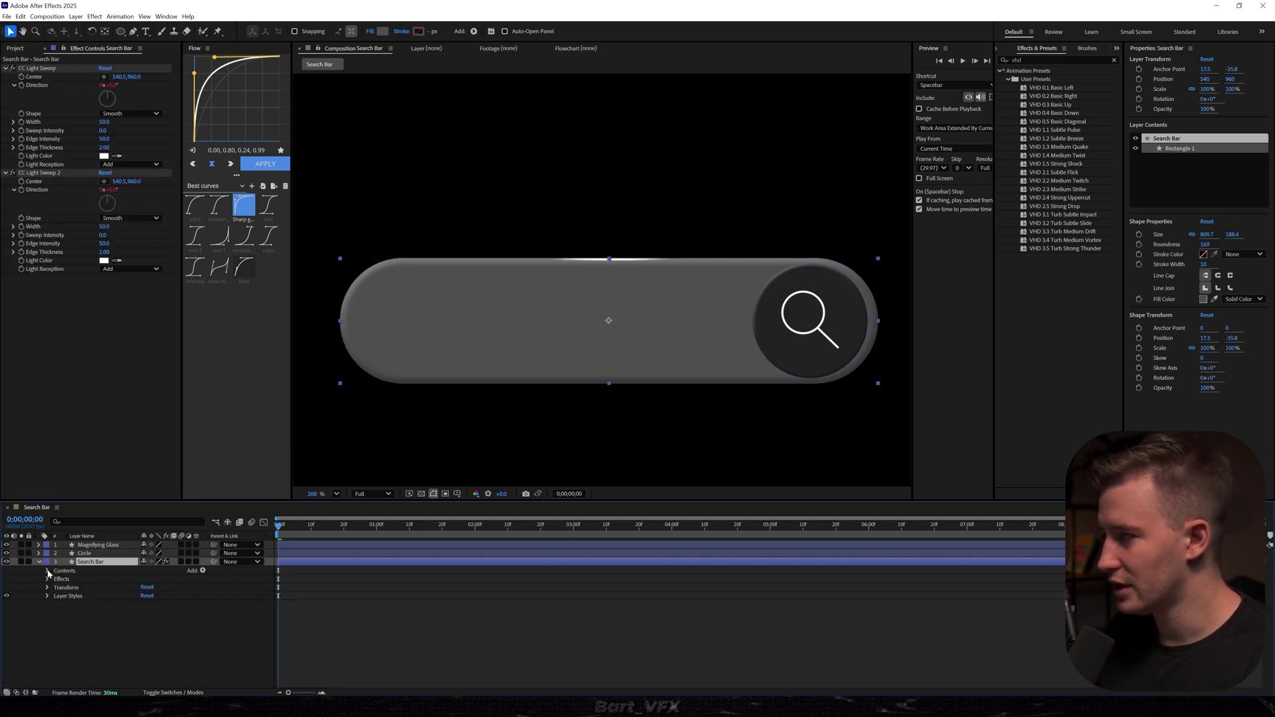
{"action": "left_click", "coordinate": [47, 579]}
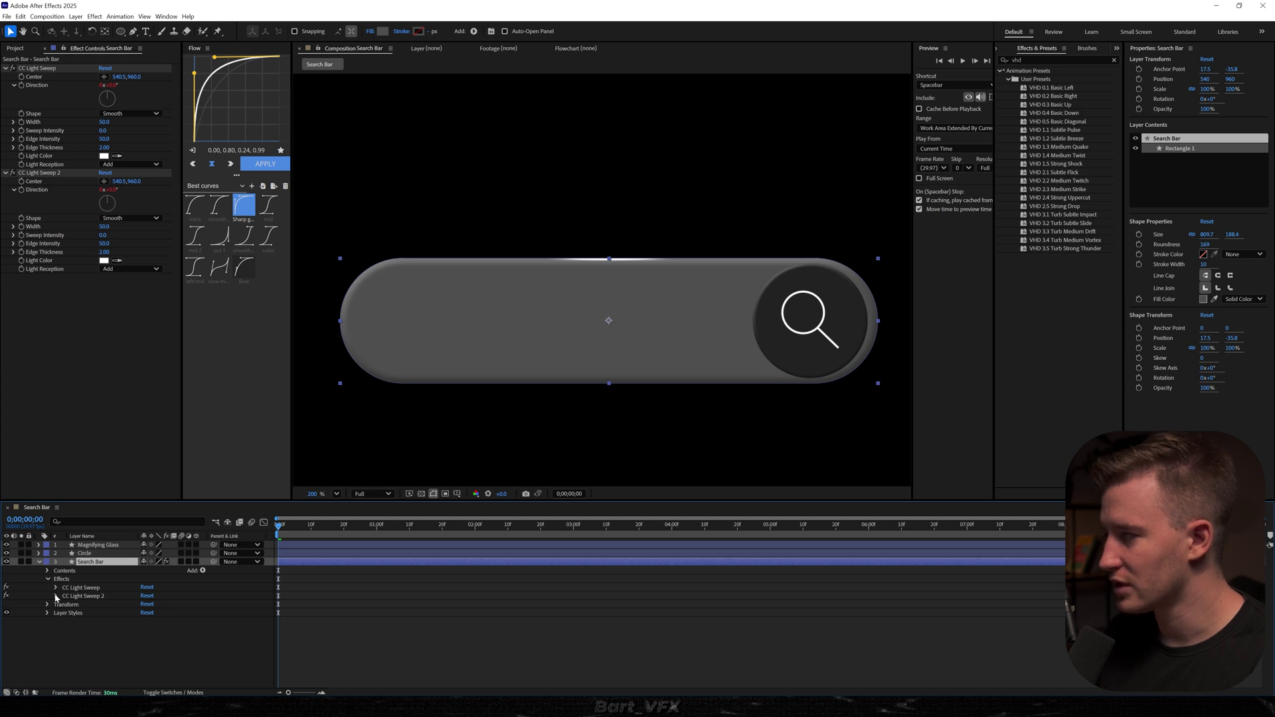
{"action": "left_click", "coordinate": [55, 595]}
{"action": "left_click", "coordinate": [291, 636]}
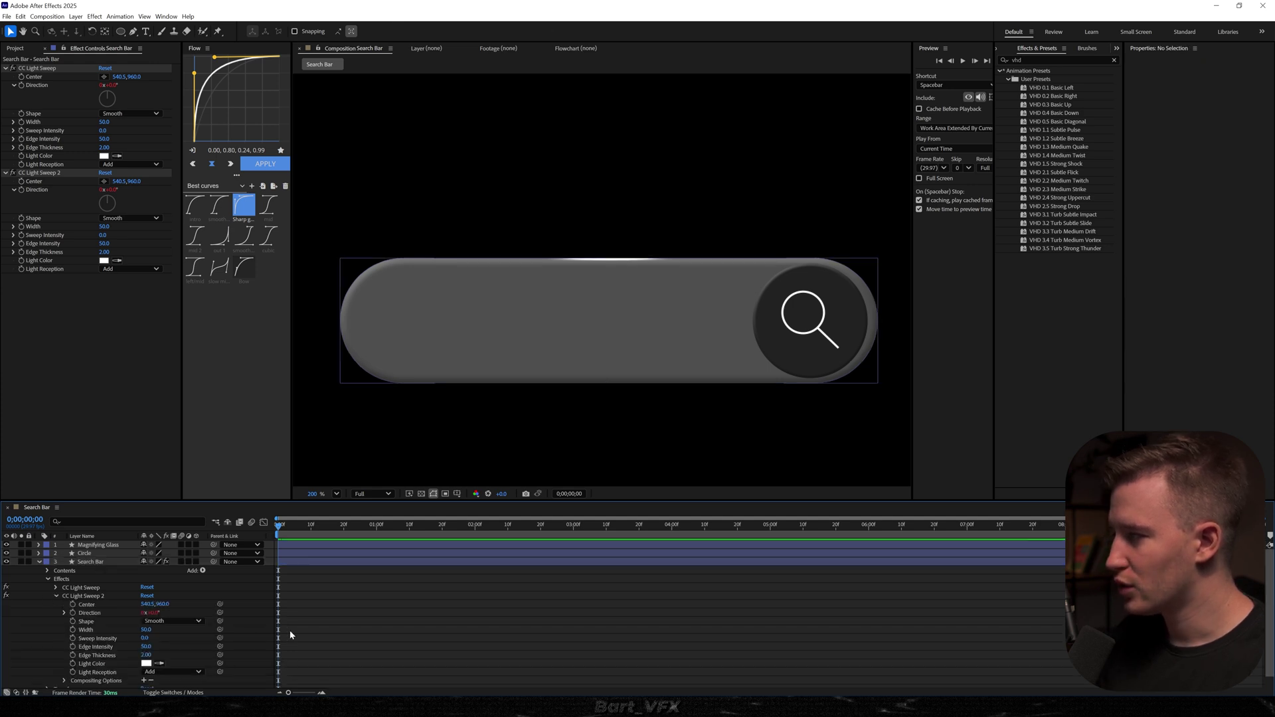
{"action": "left_click", "coordinate": [64, 613]}
{"action": "left_click", "coordinate": [332, 623]}
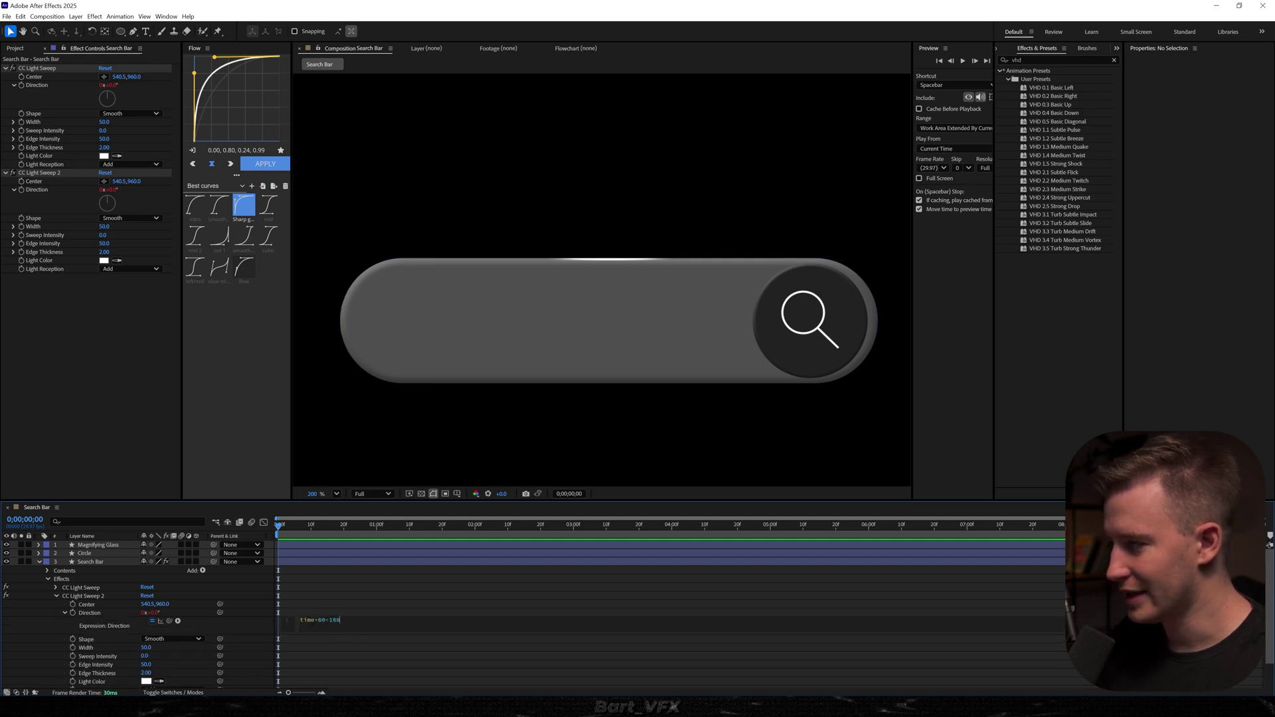
{"action": "key", "text": "KP_Enter"}
{"action": "key", "text": "space"}
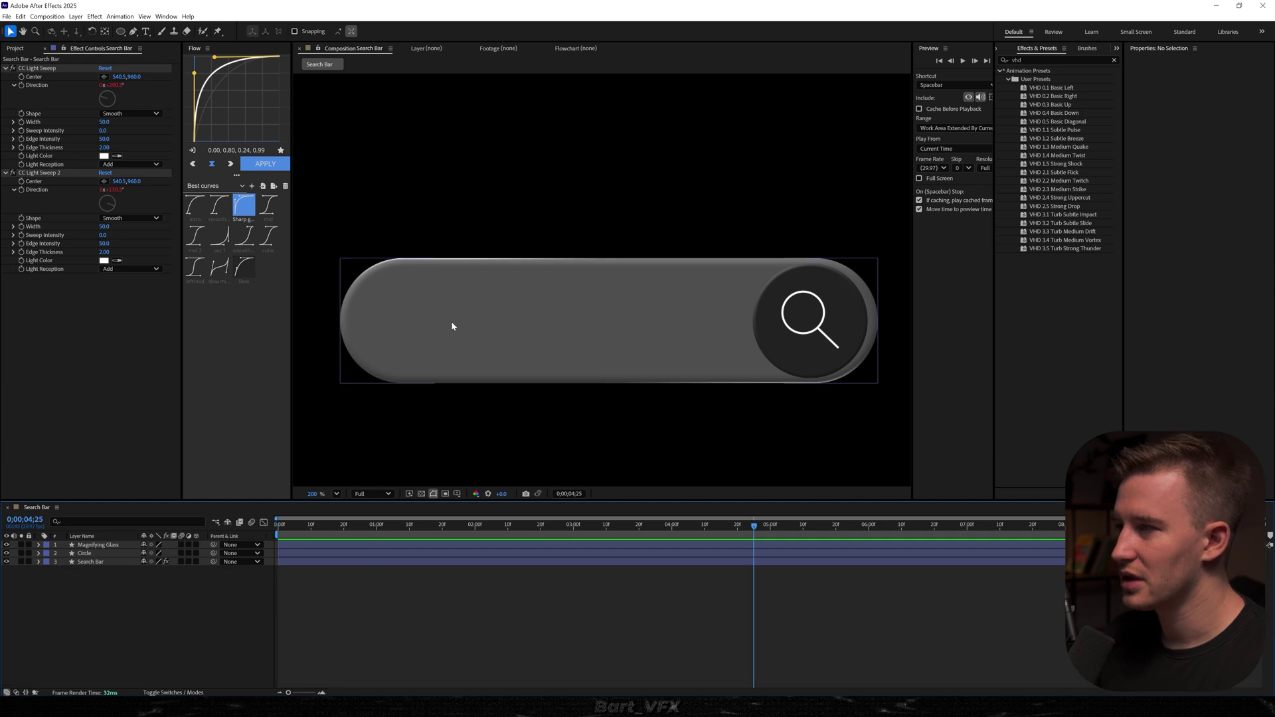
Add a text layer reading "editing" on the search bar.
{"action": "key", "text": "ctrl+t"}
{"action": "left_click", "coordinate": [405, 325]}
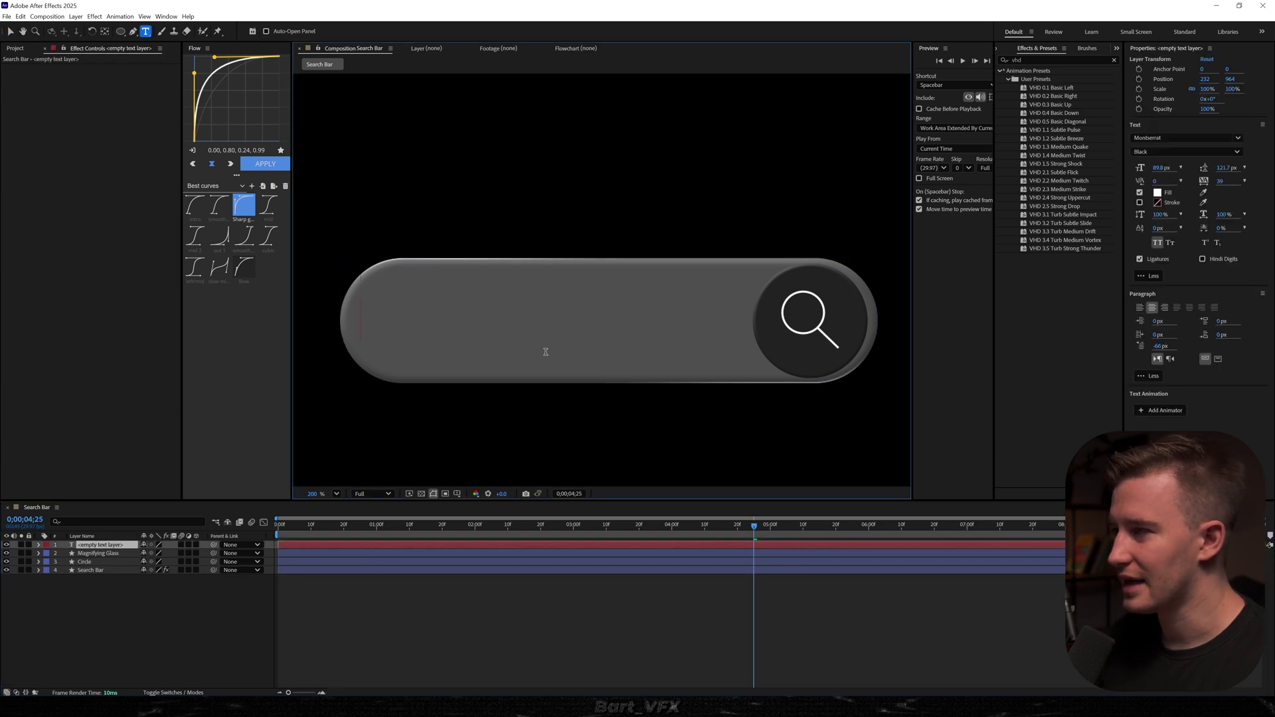
{"action": "type", "text": "editing"}
{"action": "left_click", "coordinate": [429, 602]}
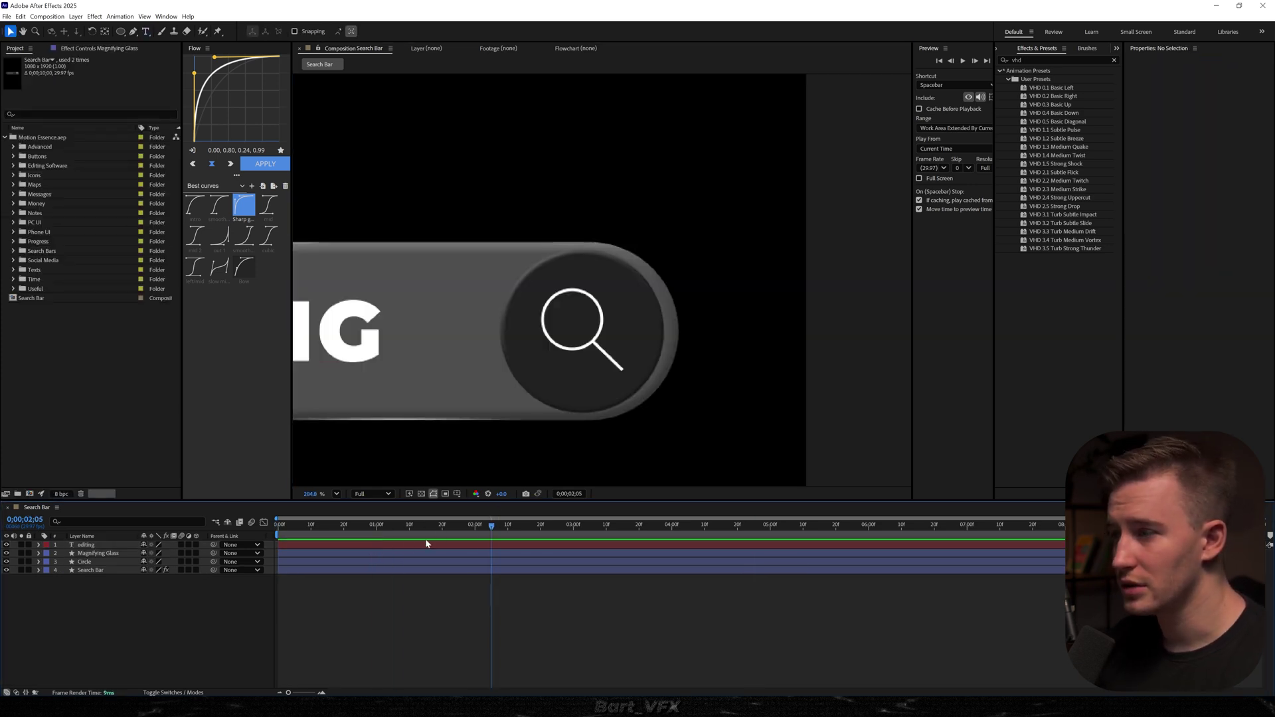
Set the stroke width of both Magnifying Glass shapes to 5.
{"action": "left_click", "coordinate": [97, 554]}
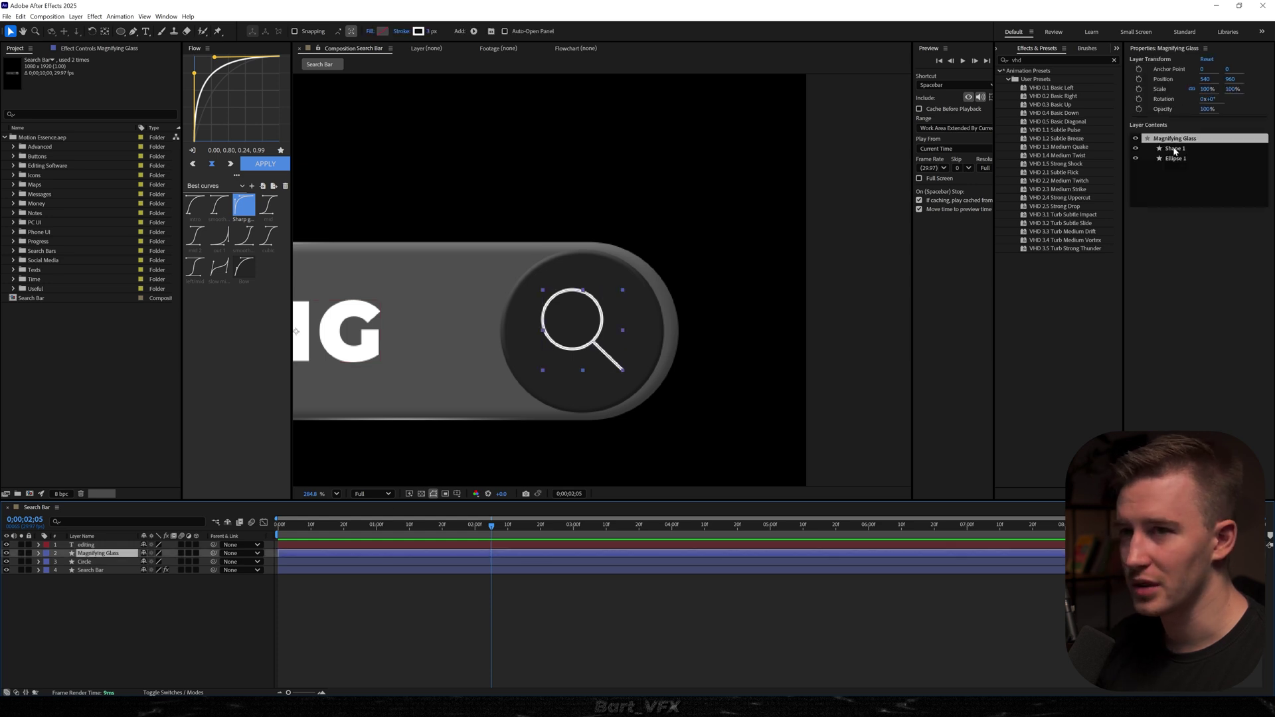
{"action": "left_click", "coordinate": [1174, 150]}
{"action": "left_click", "coordinate": [1172, 160], "text": "shift"}
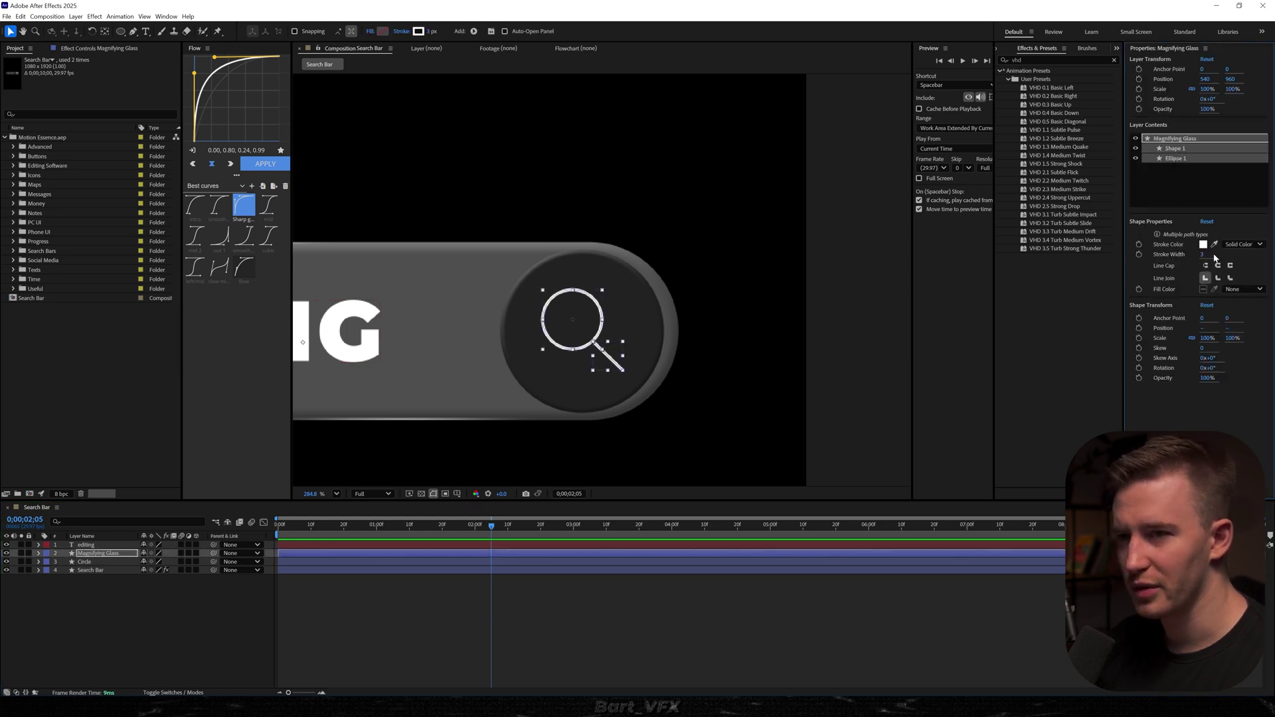
{"action": "type", "text": "5"}
{"action": "key", "text": "Return"}
{"action": "scroll", "coordinate": [558, 319], "scroll_direction": "down", "scroll_amount": 3}
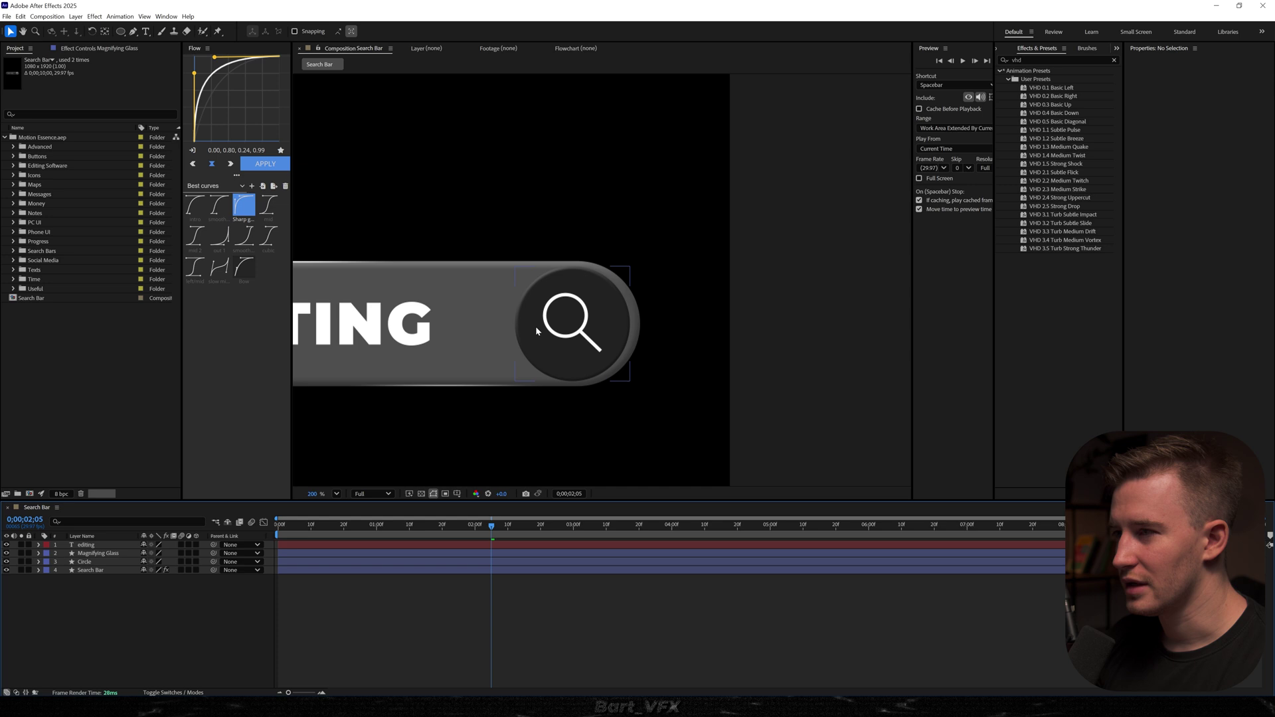
Give the magnifying glass handle a round line cap and compare it with the previous cap.
{"action": "scroll", "coordinate": [543, 326], "scroll_direction": "up", "scroll_amount": 6}
{"action": "left_click", "coordinate": [618, 371]}
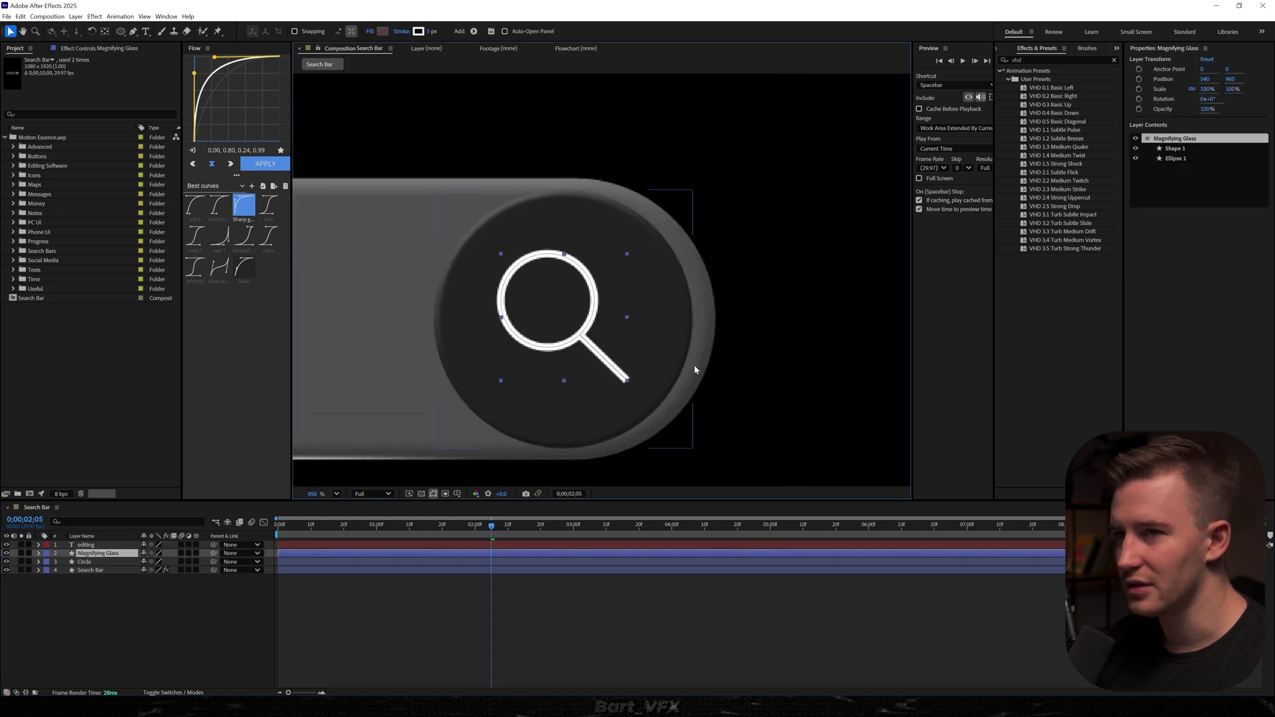
{"action": "left_click", "coordinate": [1161, 149]}
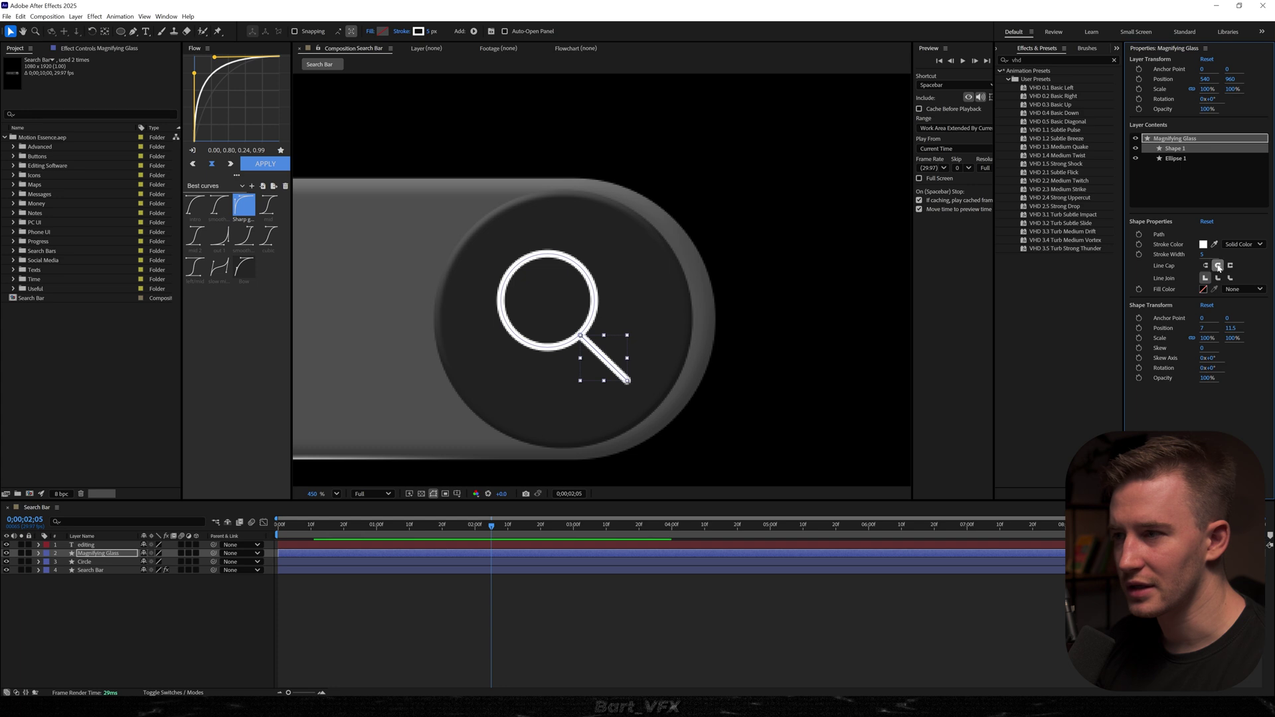
{"action": "scroll", "coordinate": [627, 389], "scroll_direction": "up", "scroll_amount": 6}
{"action": "key", "text": "ctrl+shift+z"}
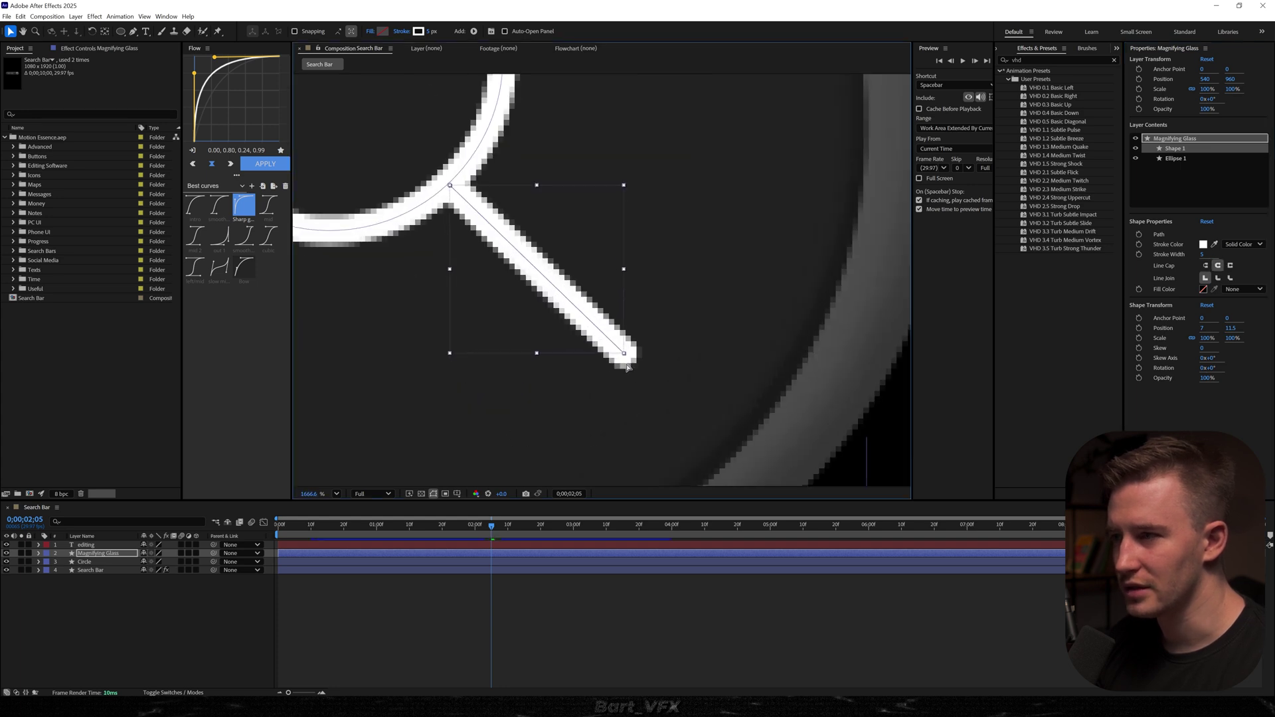
{"action": "key", "text": "ctrl+z"}
{"action": "key", "text": "ctrl+shift+z"}
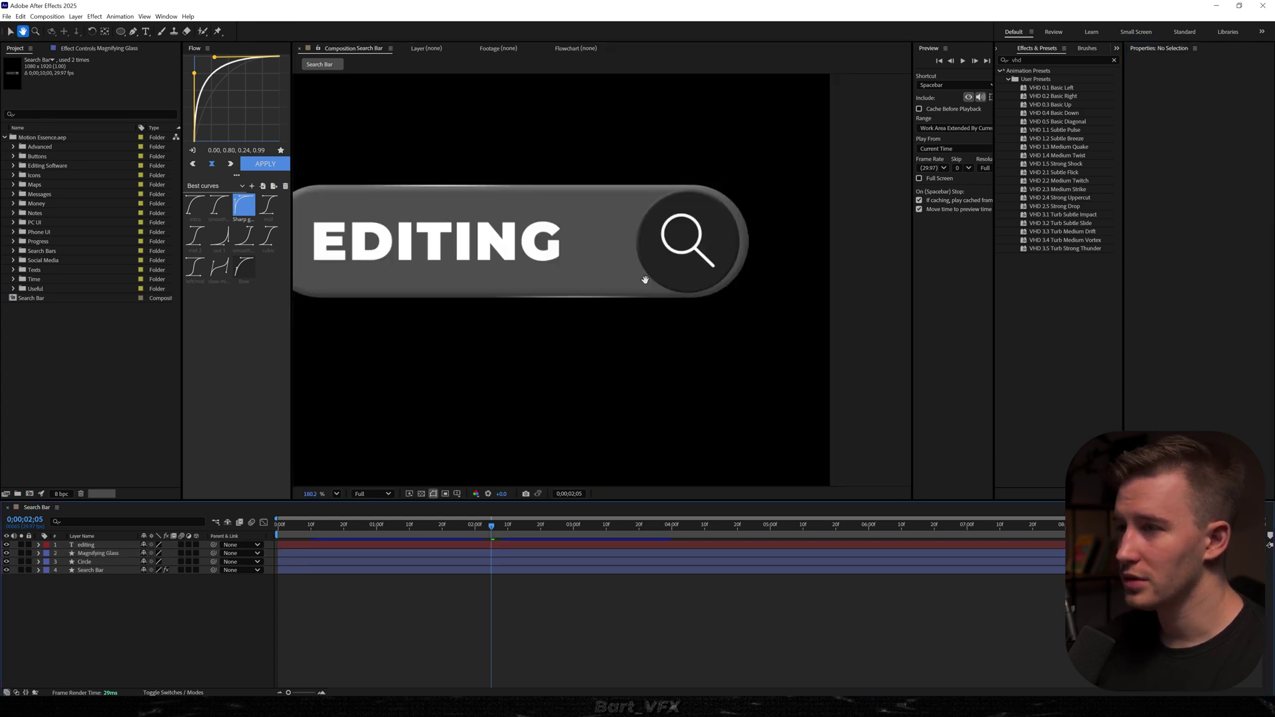
{"action": "left_click_drag", "start_coordinate": [646, 279], "coordinate": [652, 319]}
{"action": "key", "text": "v"}
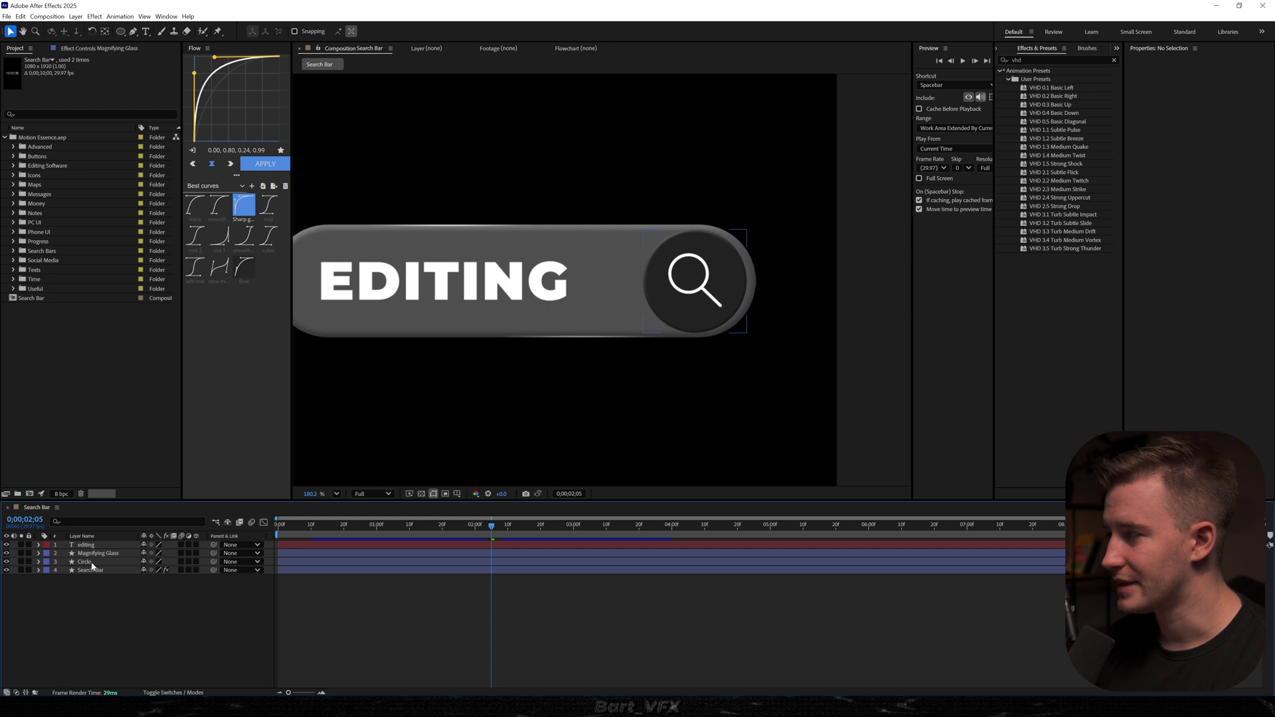
Copy the first CC Light Sweep from the Search Bar layer to the Circle layer and centre it on the circle.
{"action": "left_click", "coordinate": [106, 49]}
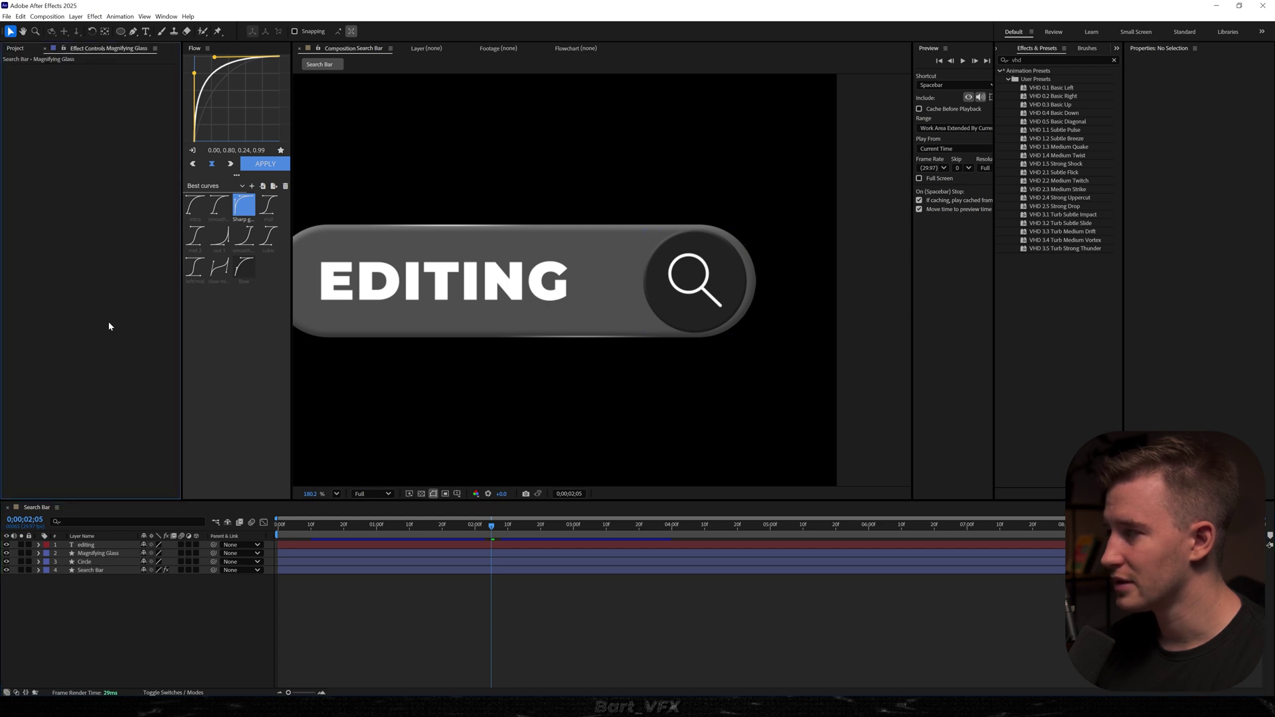
{"action": "left_click", "coordinate": [90, 571]}
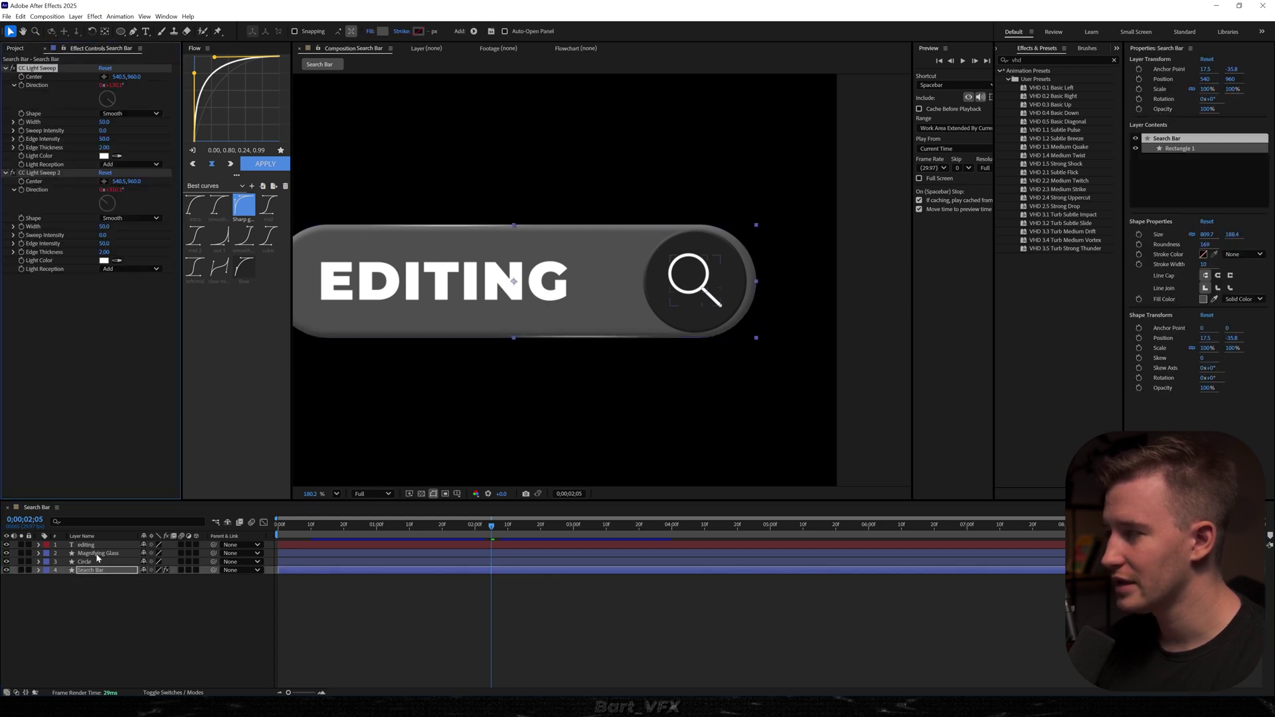
{"action": "left_click", "coordinate": [93, 562]}
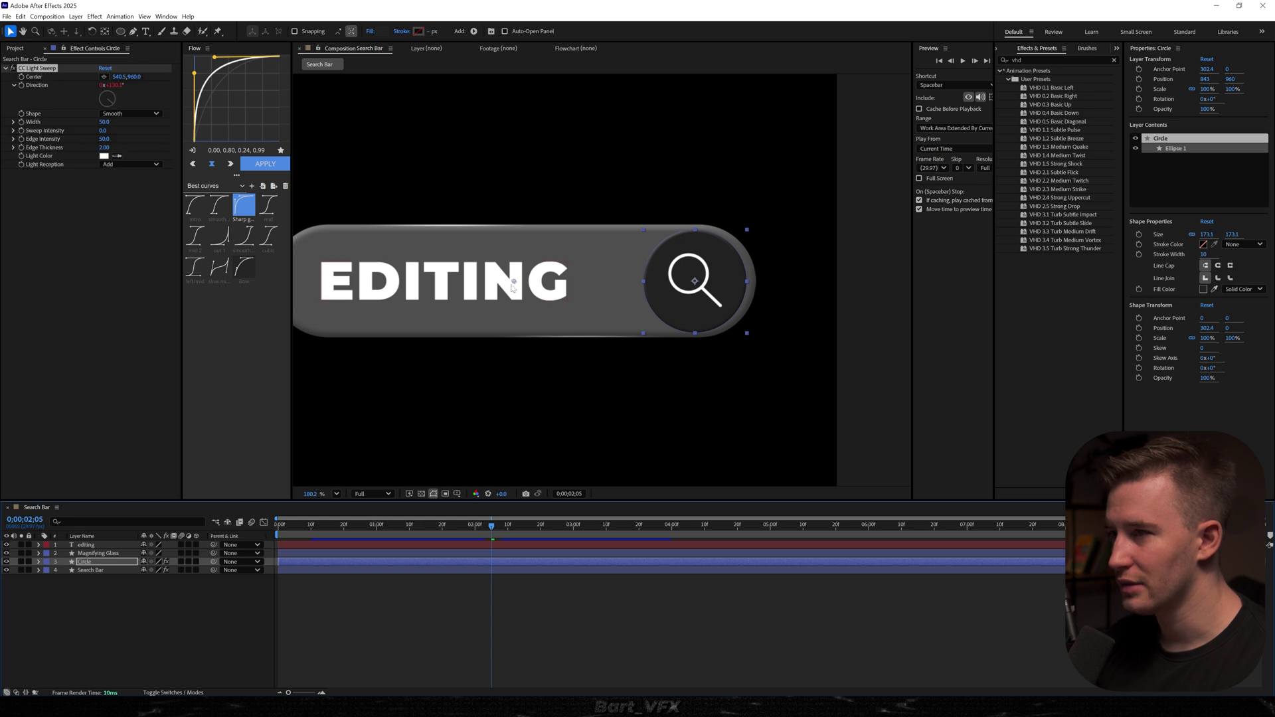
{"action": "left_click_drag", "start_coordinate": [513, 284], "coordinate": [520, 281]}
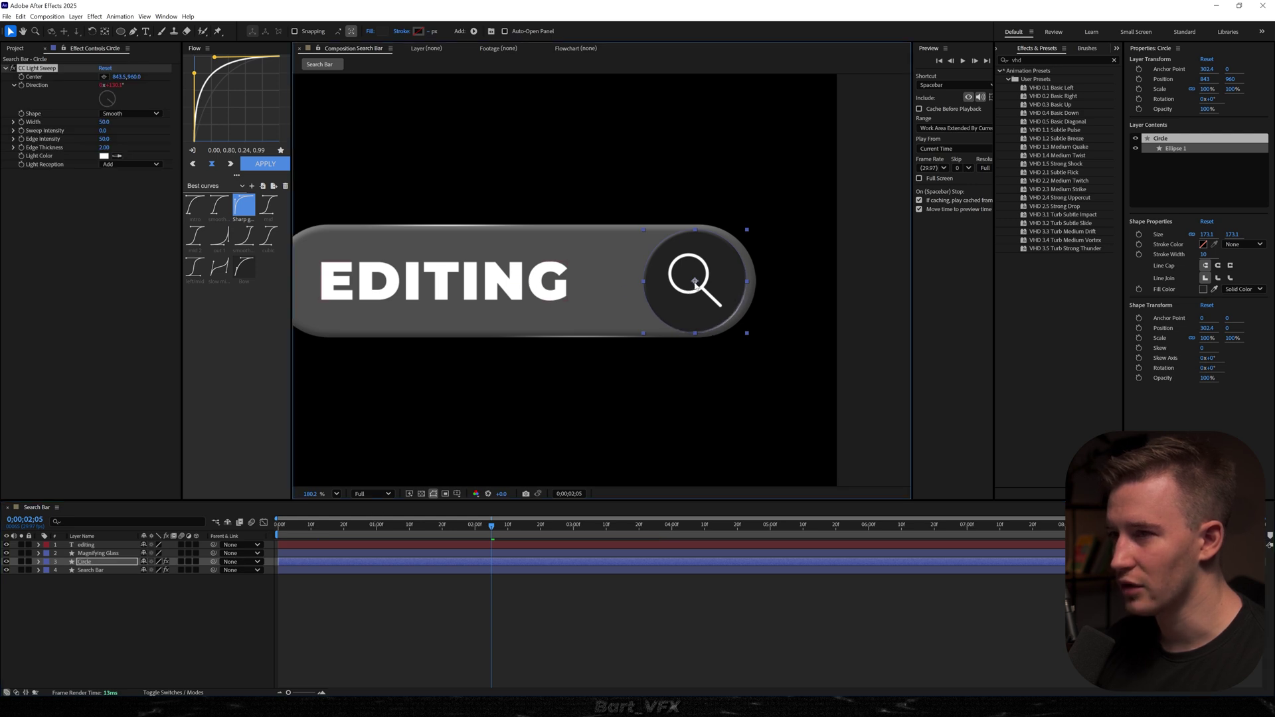
{"action": "key", "text": "space"}
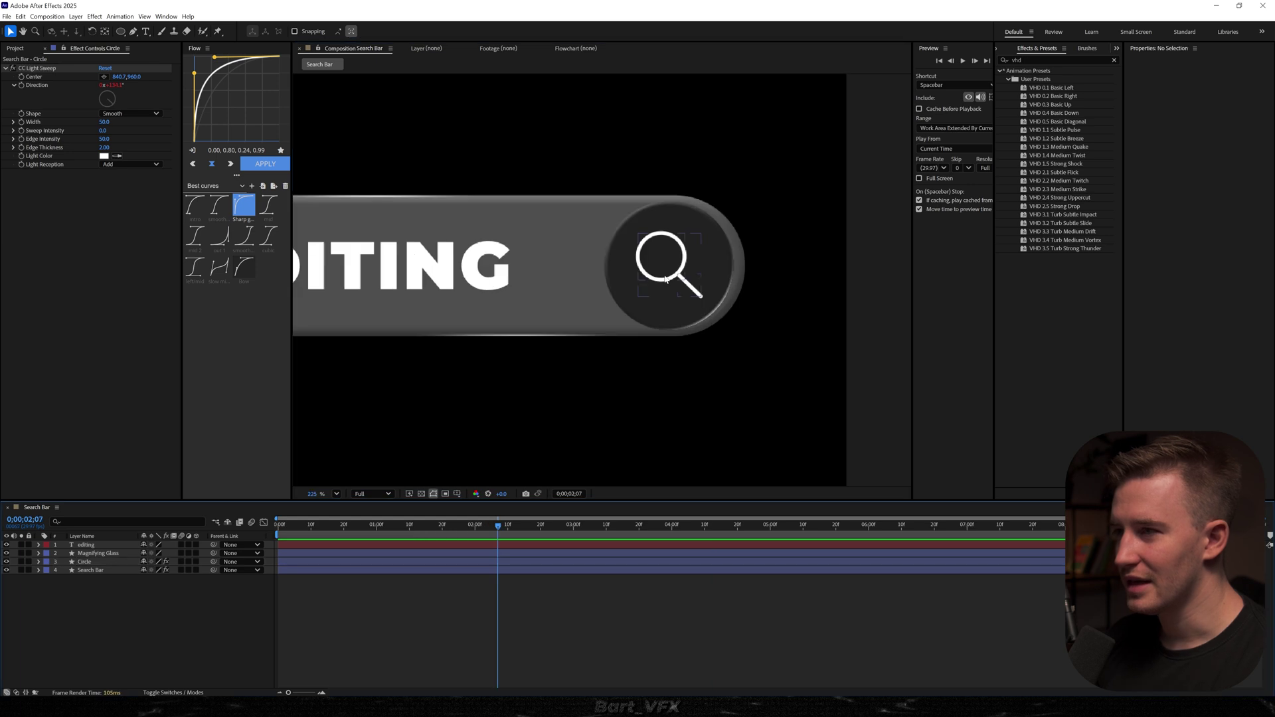
Change the stroke color of both Magnifying Glass shapes to dark grey (2A2A2A).
{"action": "left_click", "coordinate": [351, 553]}
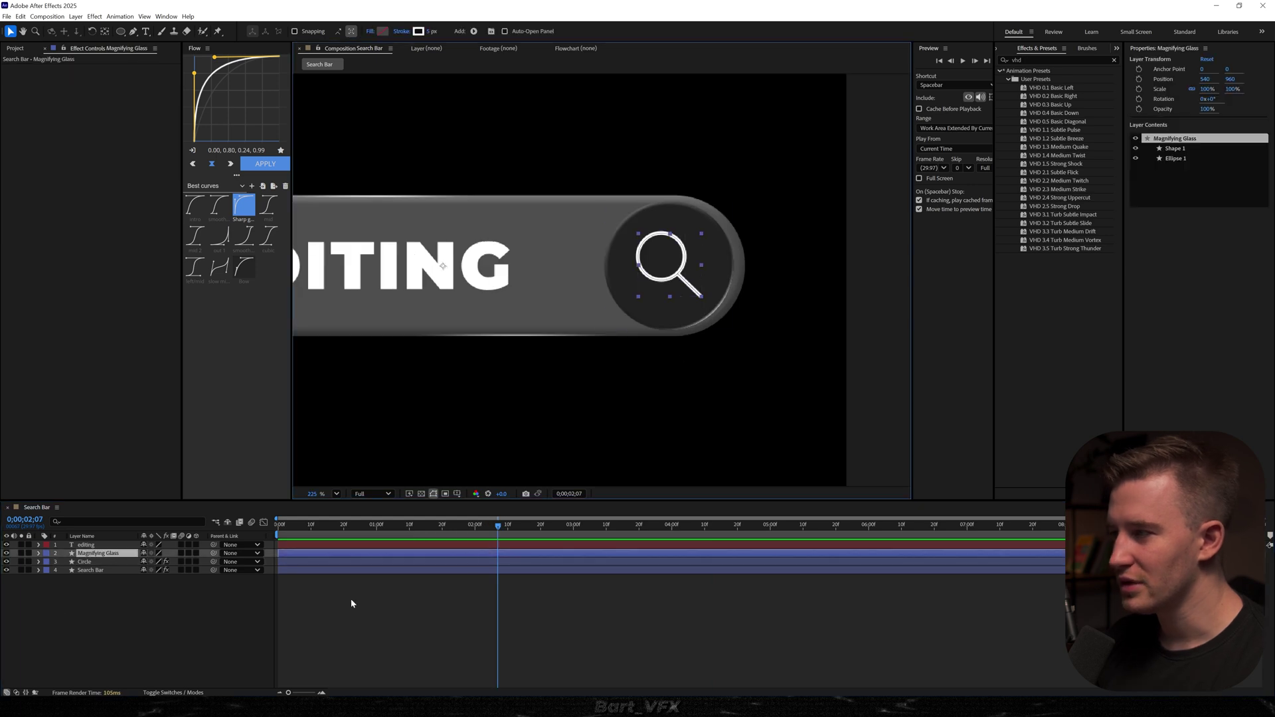
{"action": "left_click", "coordinate": [1172, 148]}
{"action": "left_click", "coordinate": [1175, 158], "text": "shift"}
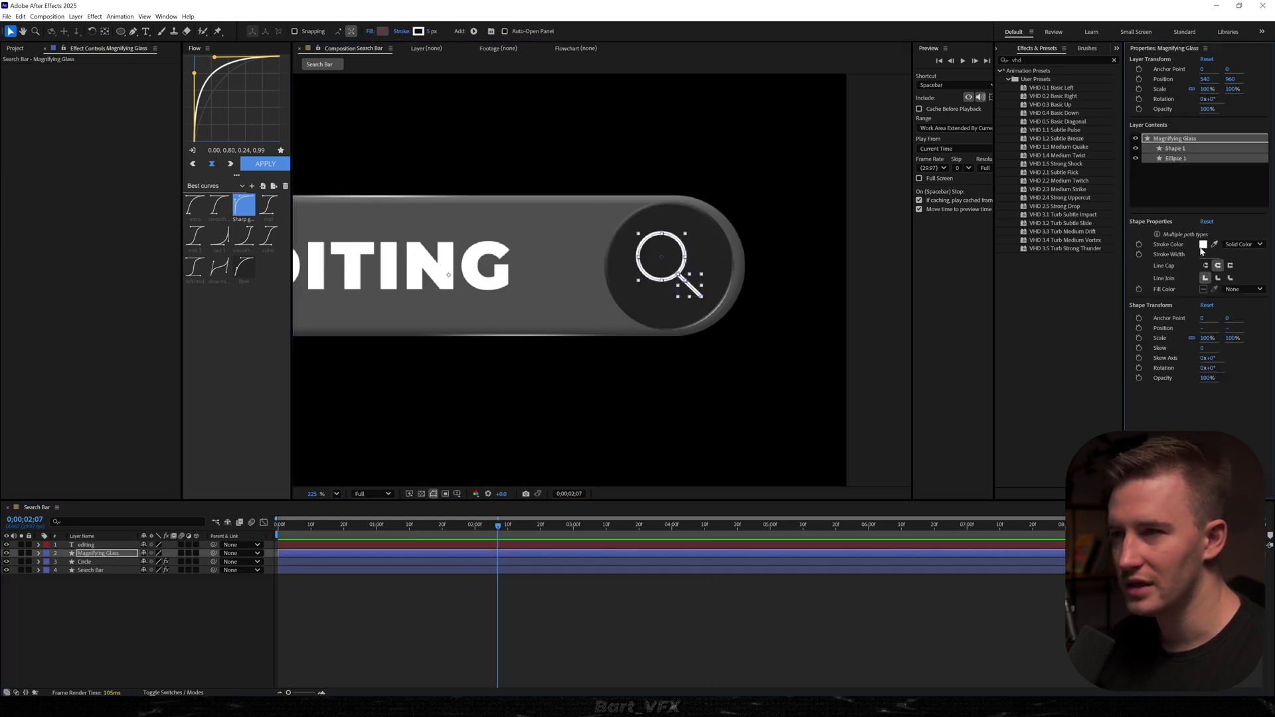
{"action": "left_click", "coordinate": [1202, 245]}
{"action": "left_click_drag", "start_coordinate": [688, 275], "coordinate": [1022, 200]}
{"action": "left_click_drag", "start_coordinate": [876, 292], "coordinate": [828, 320]}
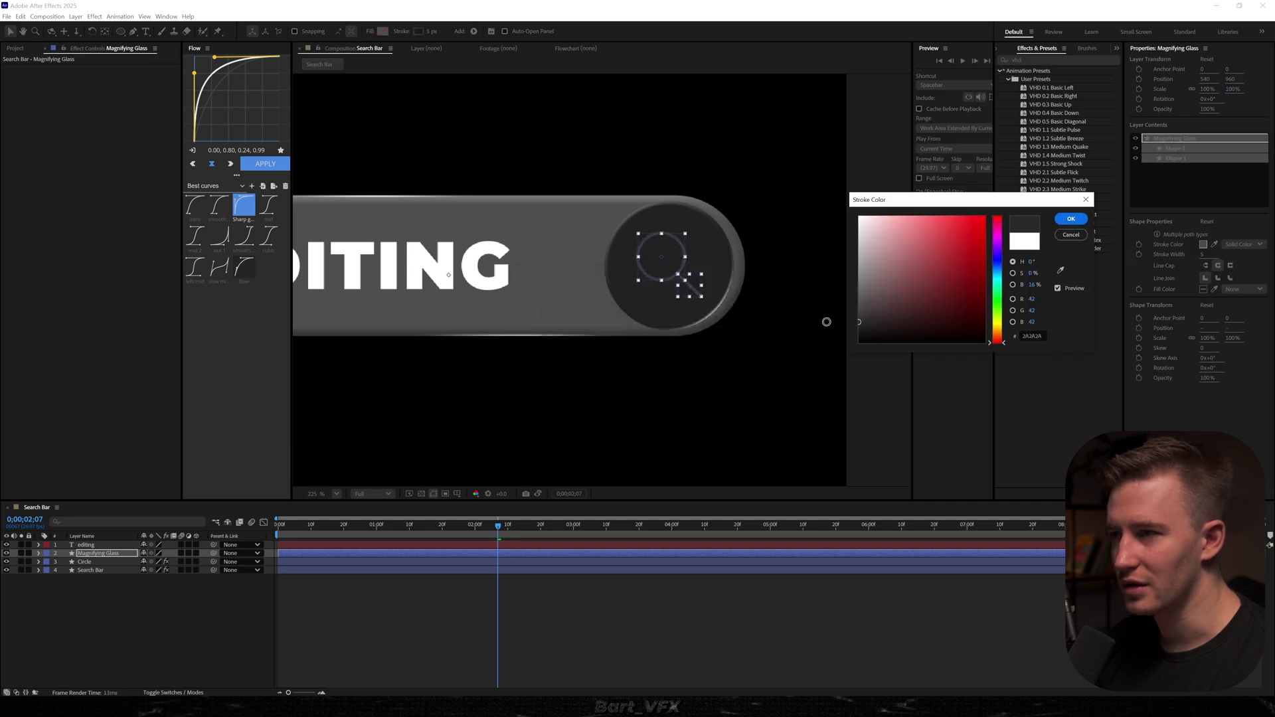
{"action": "left_click", "coordinate": [1074, 220]}
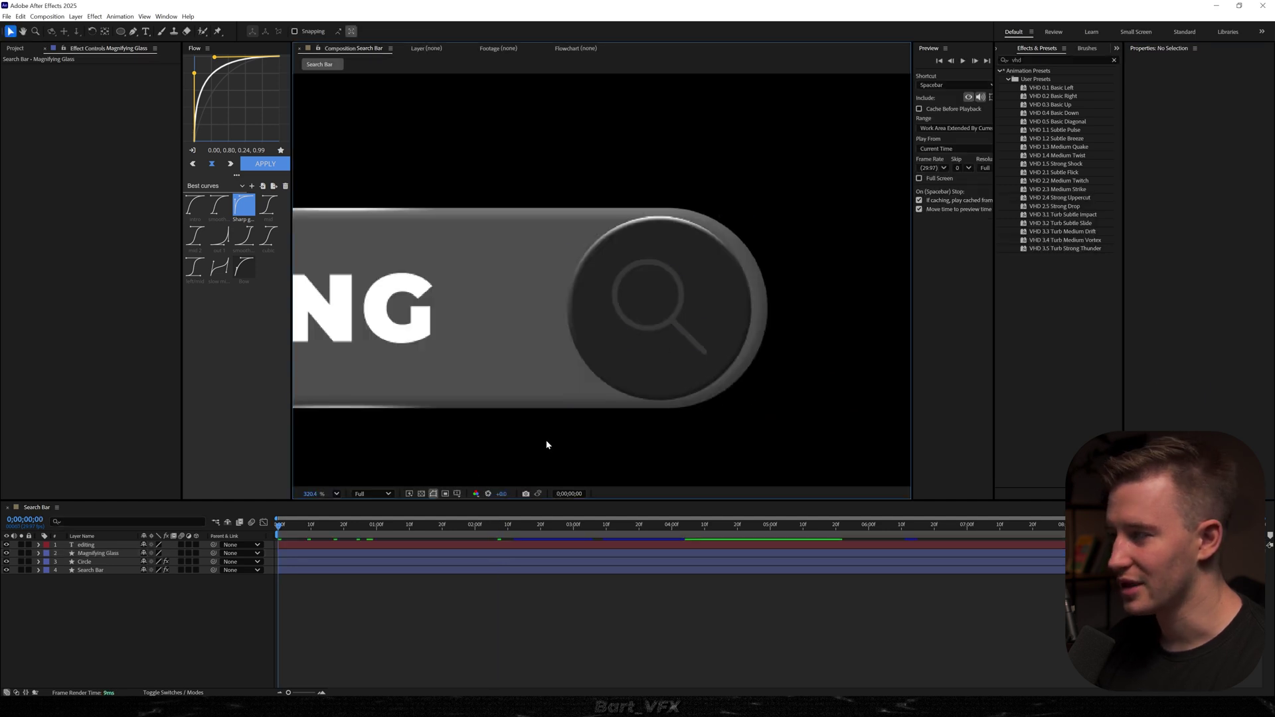
Copy the Circle layer's CC Light Sweep to the Magnifying Glass layer and preview the animation.
{"action": "left_click", "coordinate": [93, 562]}
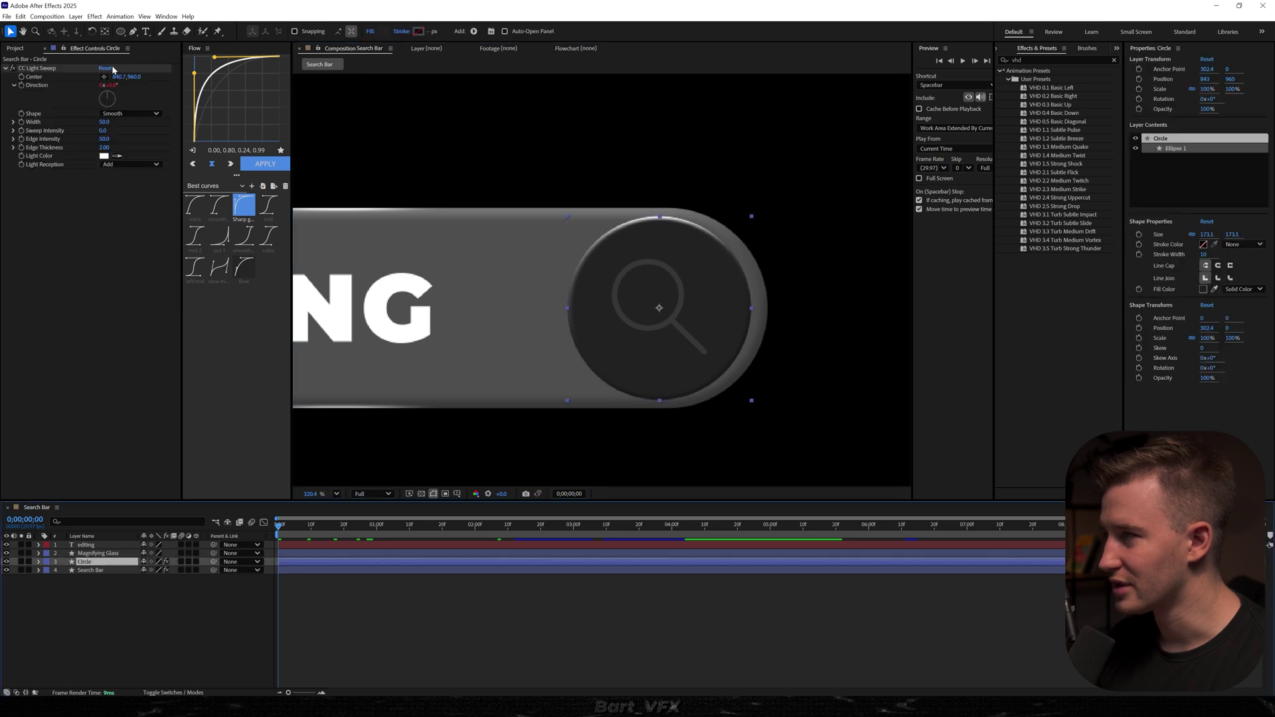
{"action": "left_click", "coordinate": [54, 69]}
{"action": "left_click", "coordinate": [100, 553]}
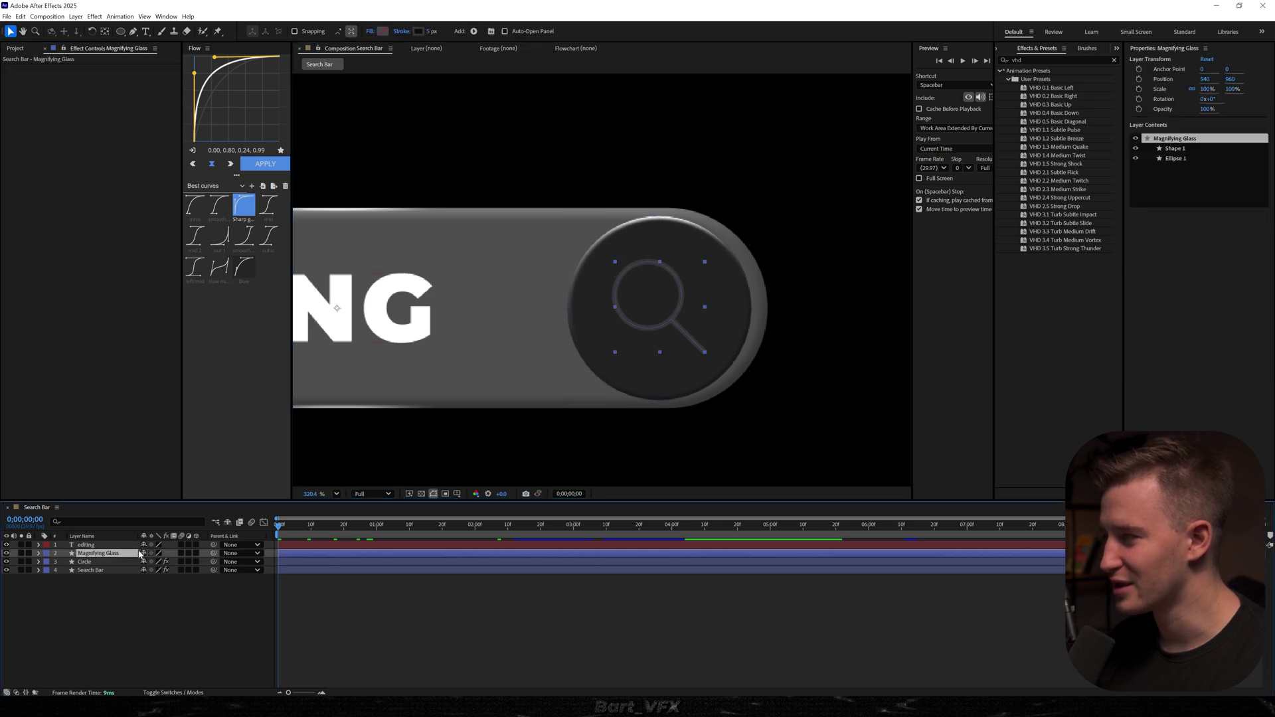
{"action": "left_click", "coordinate": [576, 610]}
{"action": "key", "text": "space"}
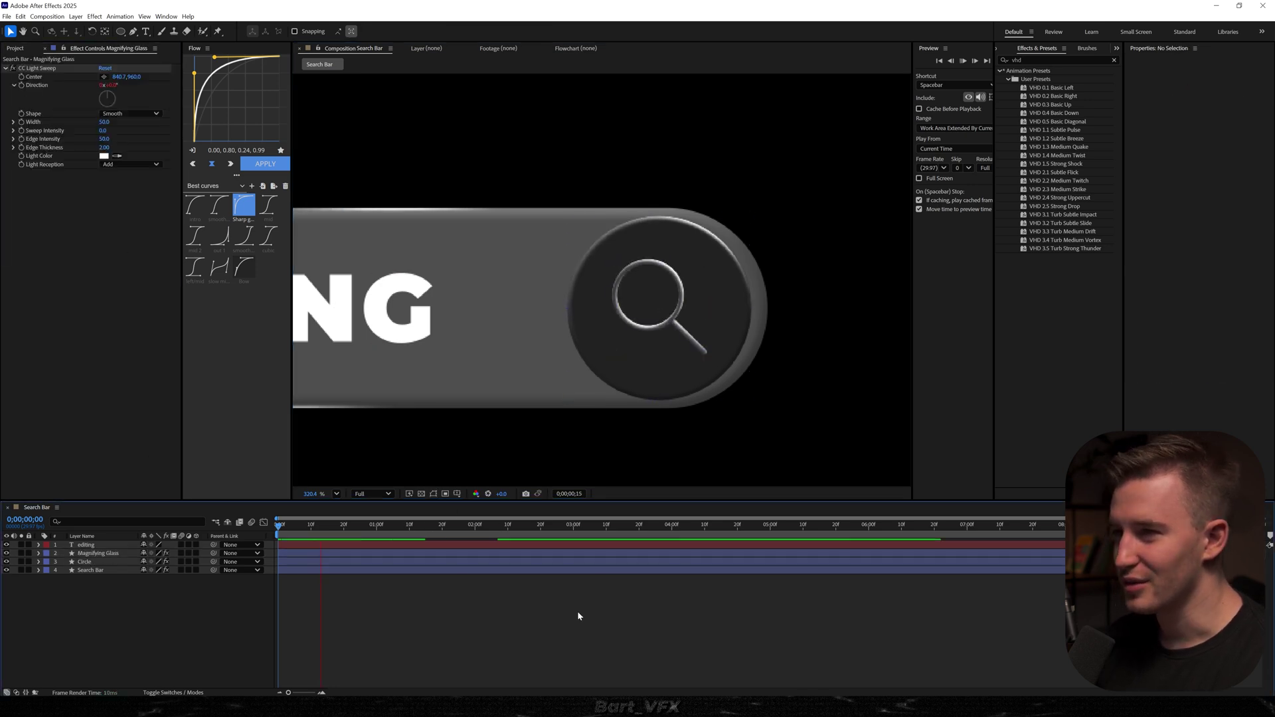
Set the light sweep's edge thickness to 1 on the Magnifying Glass and Circle layers.
{"action": "left_click_drag", "start_coordinate": [378, 525], "coordinate": [197, 528]}
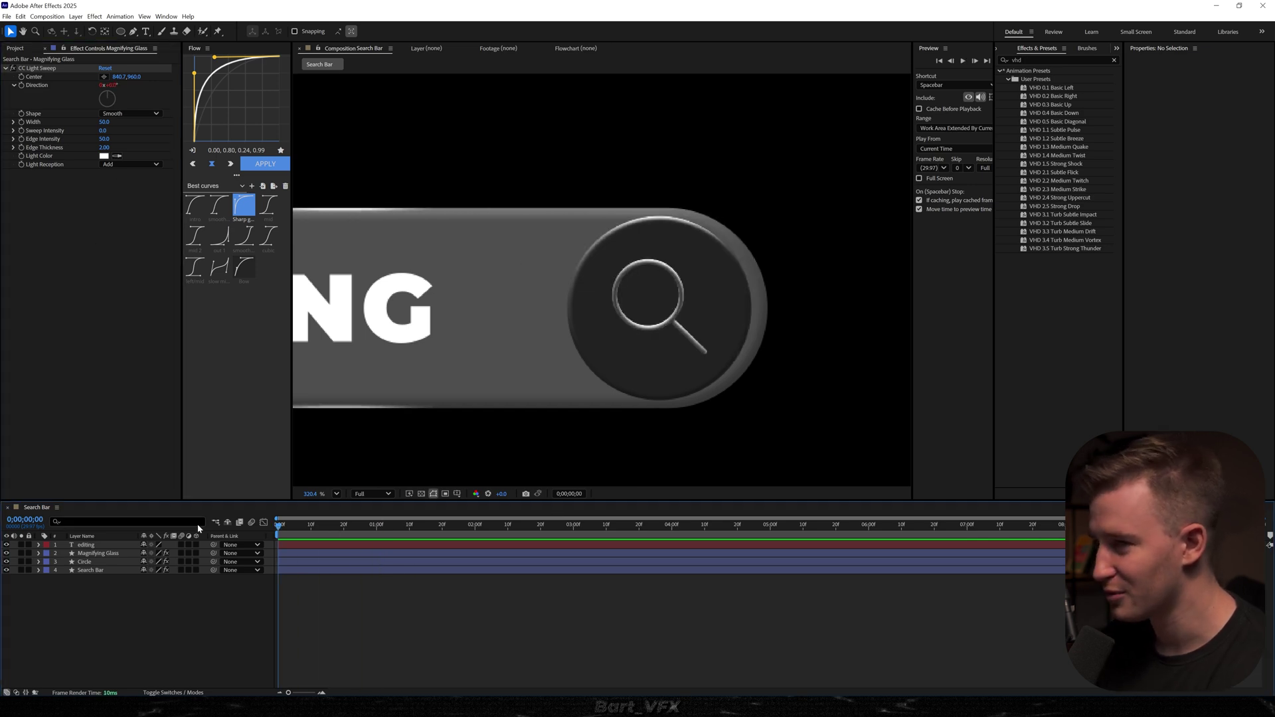
{"action": "key", "text": "shift+slash"}
{"action": "scroll", "coordinate": [652, 279], "scroll_direction": "up", "scroll_amount": 4}
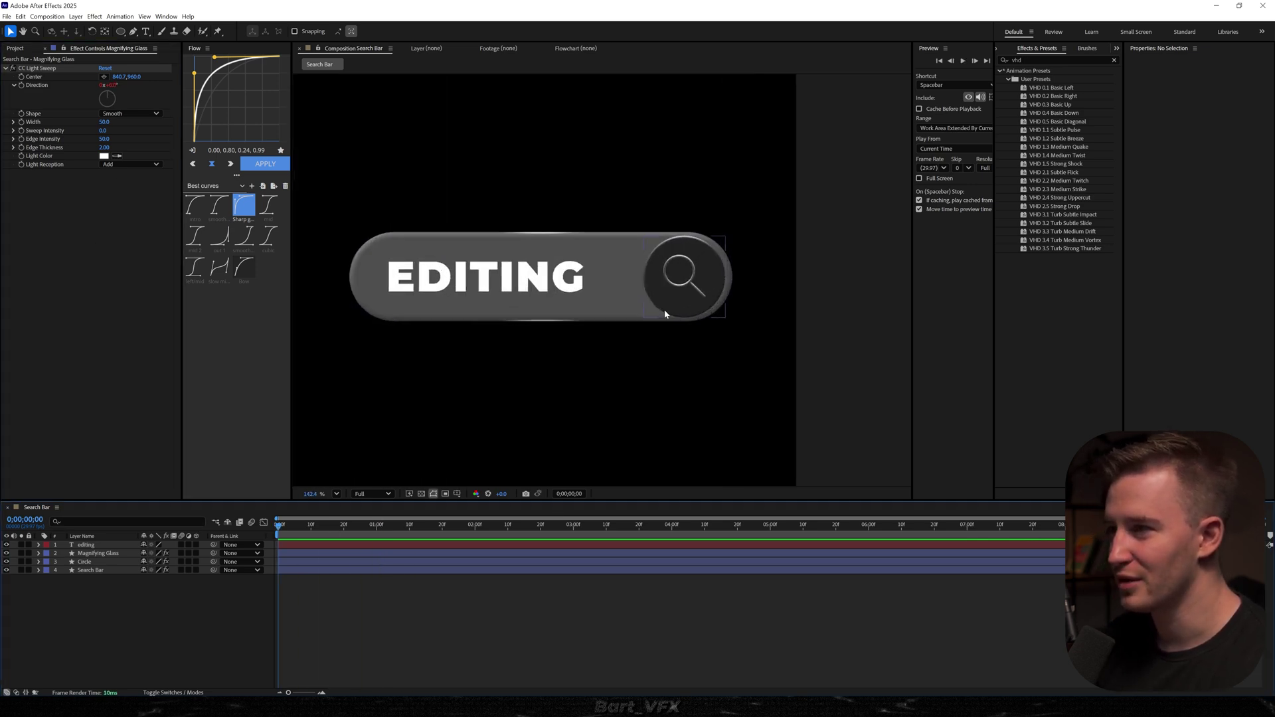
{"action": "scroll", "coordinate": [664, 312], "scroll_direction": "up", "scroll_amount": 5}
{"action": "scroll", "coordinate": [629, 378], "scroll_direction": "down", "scroll_amount": 4}
{"action": "scroll", "coordinate": [649, 332], "scroll_direction": "up", "scroll_amount": 2}
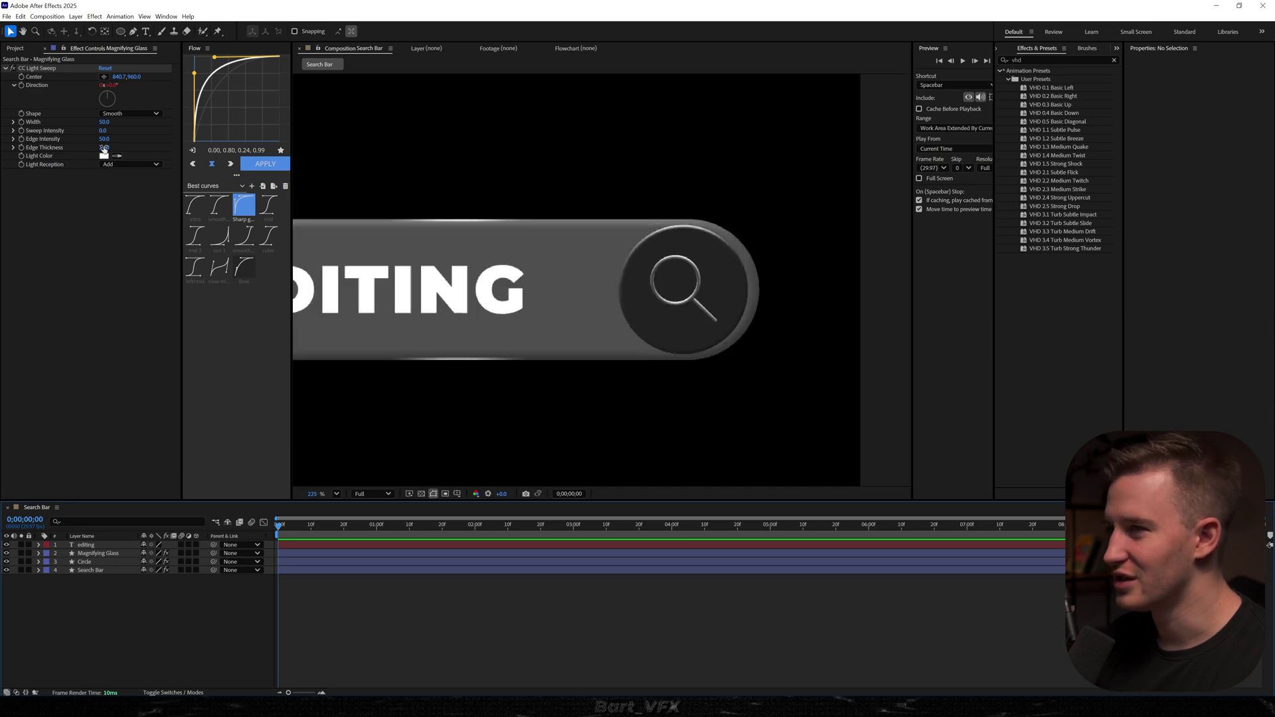
{"action": "left_click", "coordinate": [103, 147]}
{"action": "left_click", "coordinate": [137, 273]}
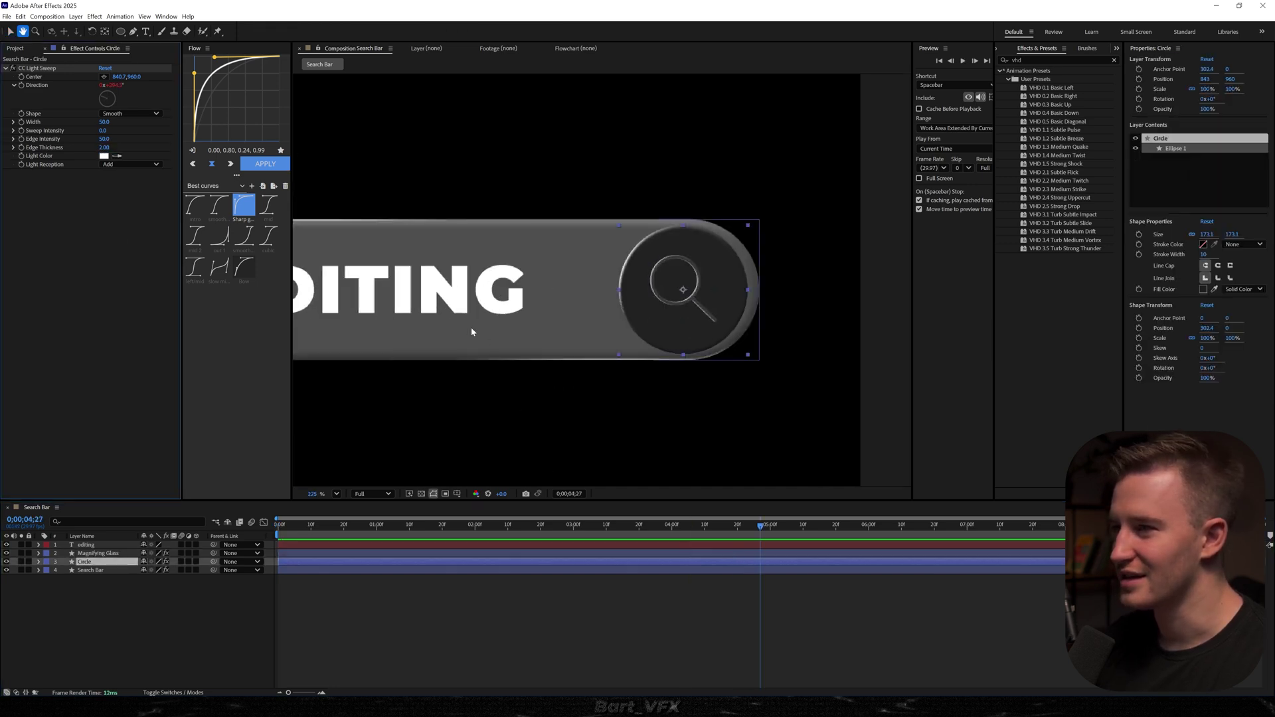
Change the Search Bar shape's fill color to near-black (181818) and preview the animation.
{"action": "scroll", "coordinate": [463, 329], "scroll_direction": "down", "scroll_amount": 3}
{"action": "left_click_drag", "start_coordinate": [461, 362], "coordinate": [531, 363]}
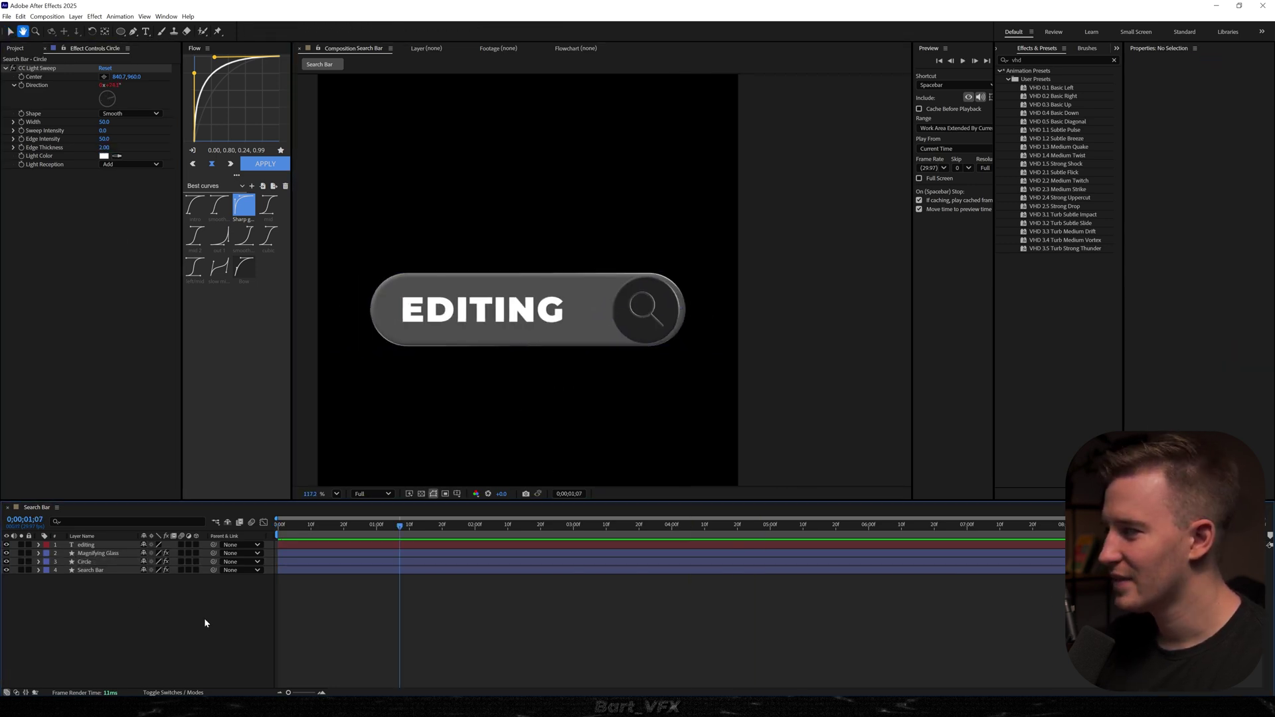
{"action": "key", "text": "v"}
{"action": "left_click", "coordinate": [90, 570]}
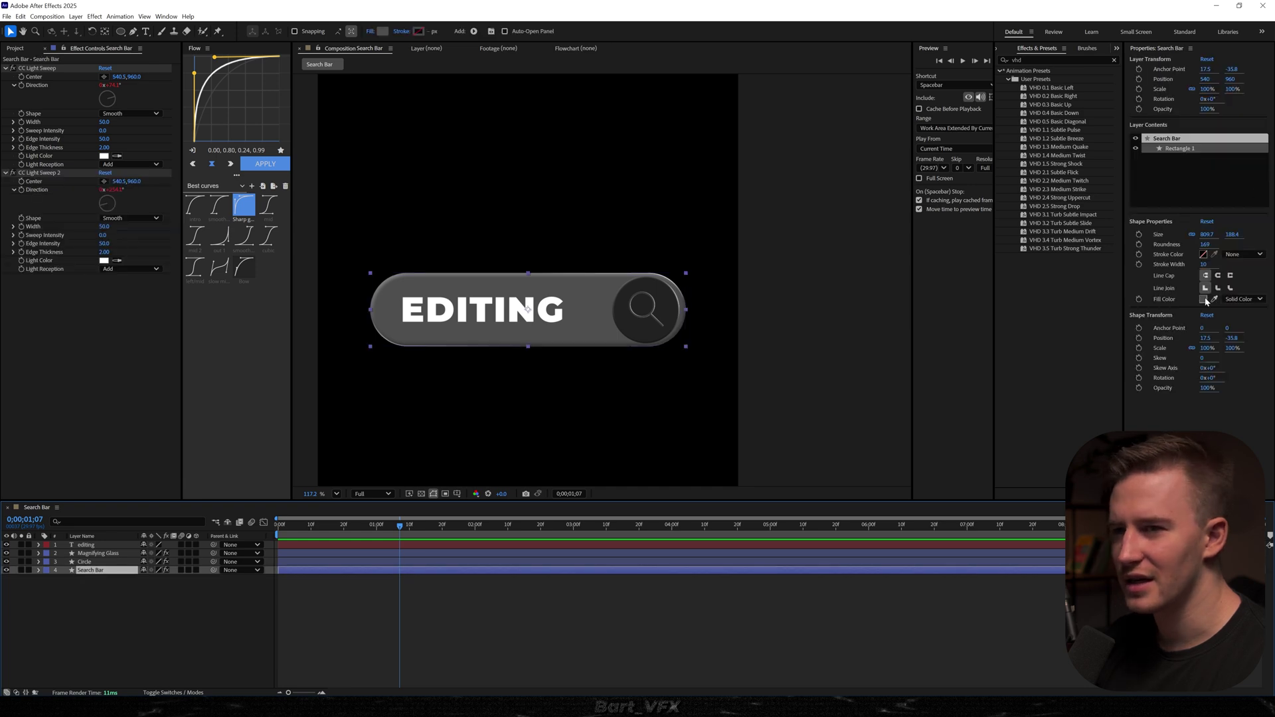
{"action": "left_click", "coordinate": [1203, 299]}
{"action": "left_click_drag", "start_coordinate": [581, 274], "coordinate": [819, 225]}
{"action": "left_click_drag", "start_coordinate": [804, 325], "coordinate": [719, 355]}
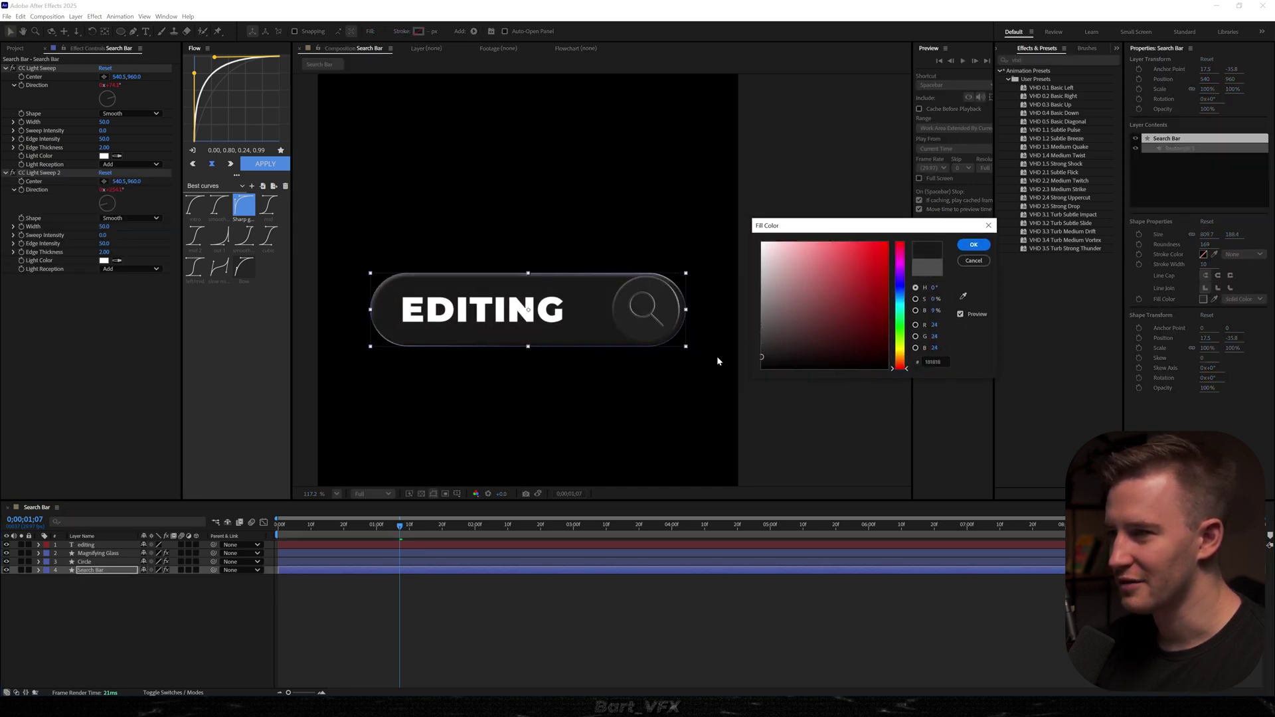
{"action": "left_click", "coordinate": [973, 244]}
{"action": "left_click", "coordinate": [650, 623]}
{"action": "key", "text": "space"}
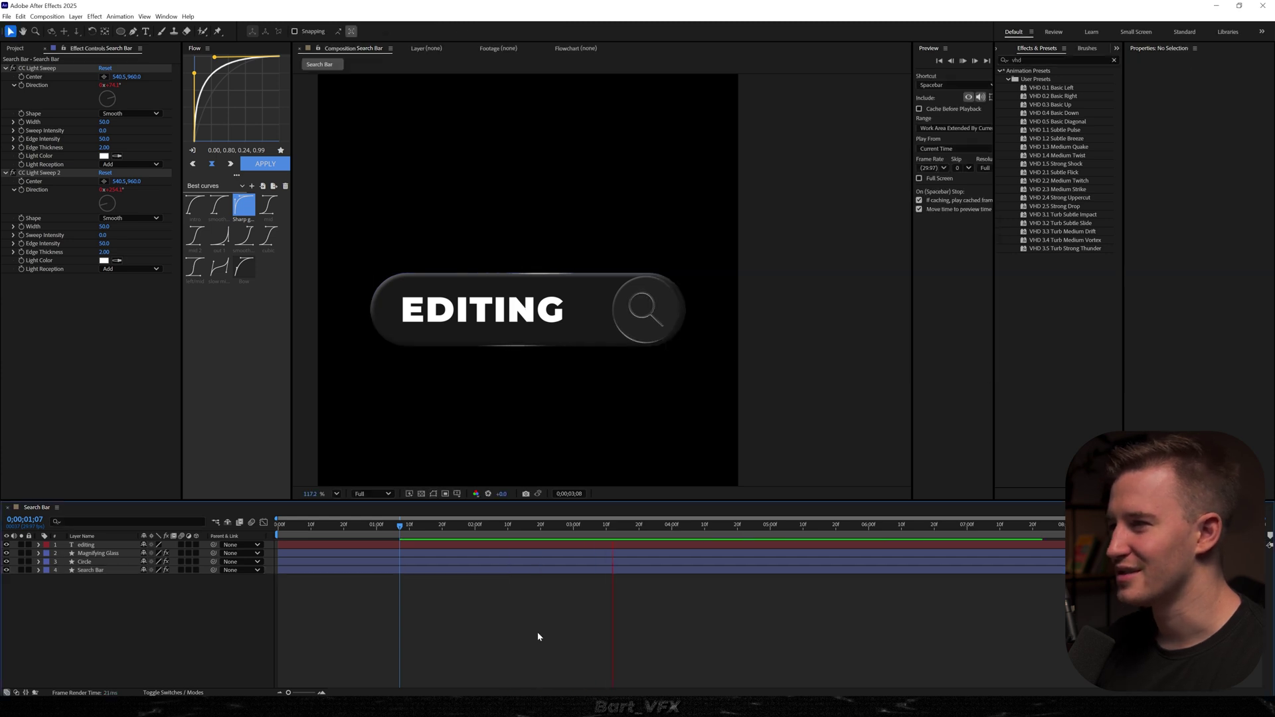
Apply the CC Light Sweep effect to the editing text layer.
{"action": "left_click_drag", "start_coordinate": [364, 529], "coordinate": [277, 529]}
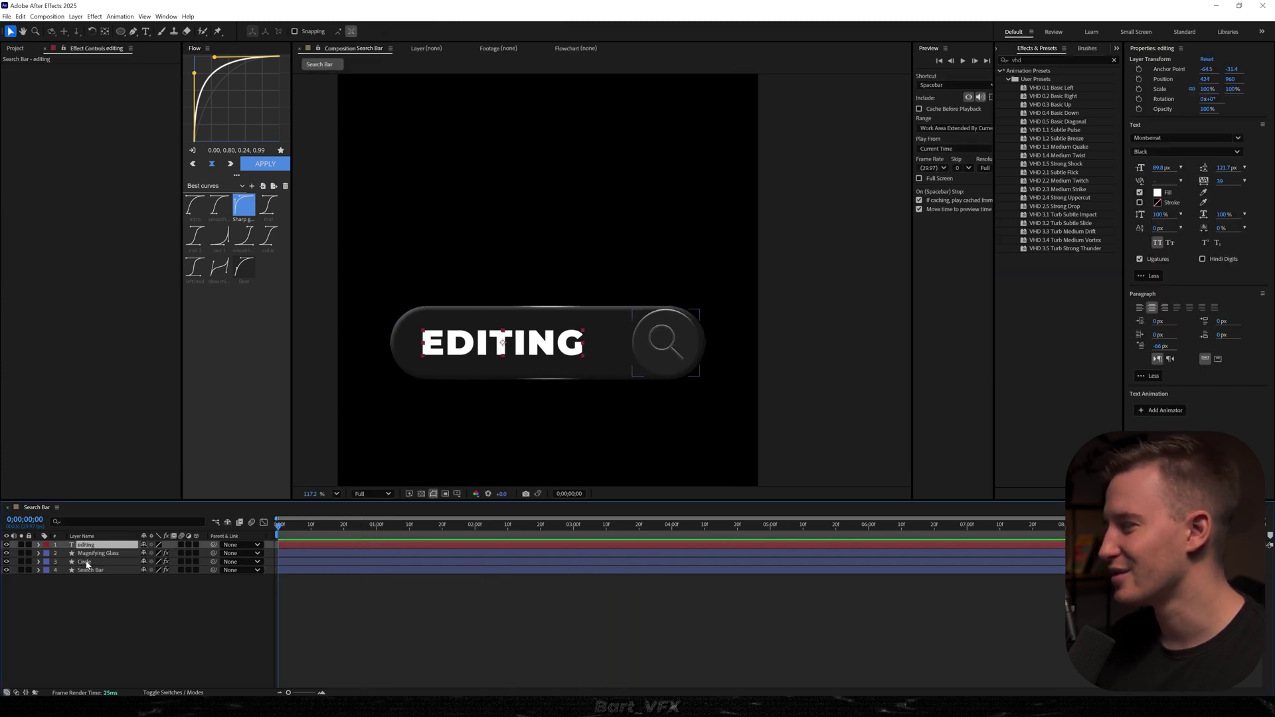
{"action": "key", "text": "ctrl+space"}
{"action": "type", "text": "cc light"}
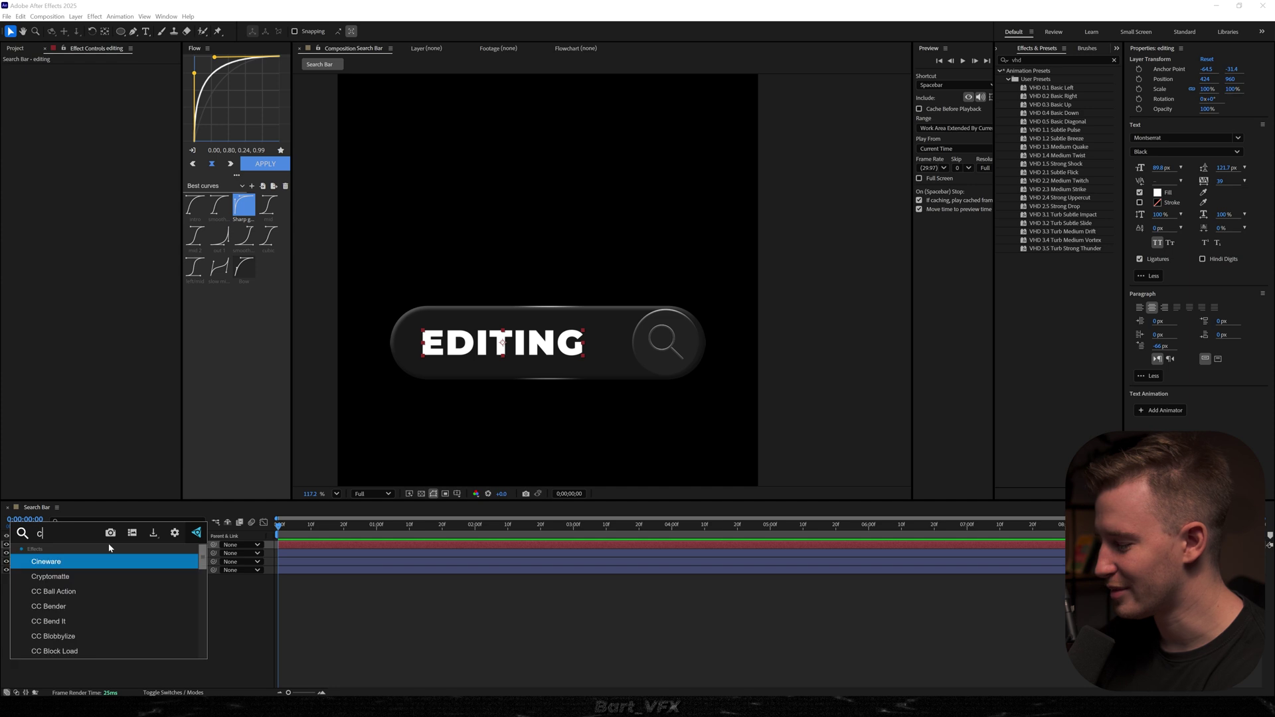
{"action": "key", "text": "Down"}
{"action": "key", "text": "Down"}
{"action": "key", "text": "Return"}
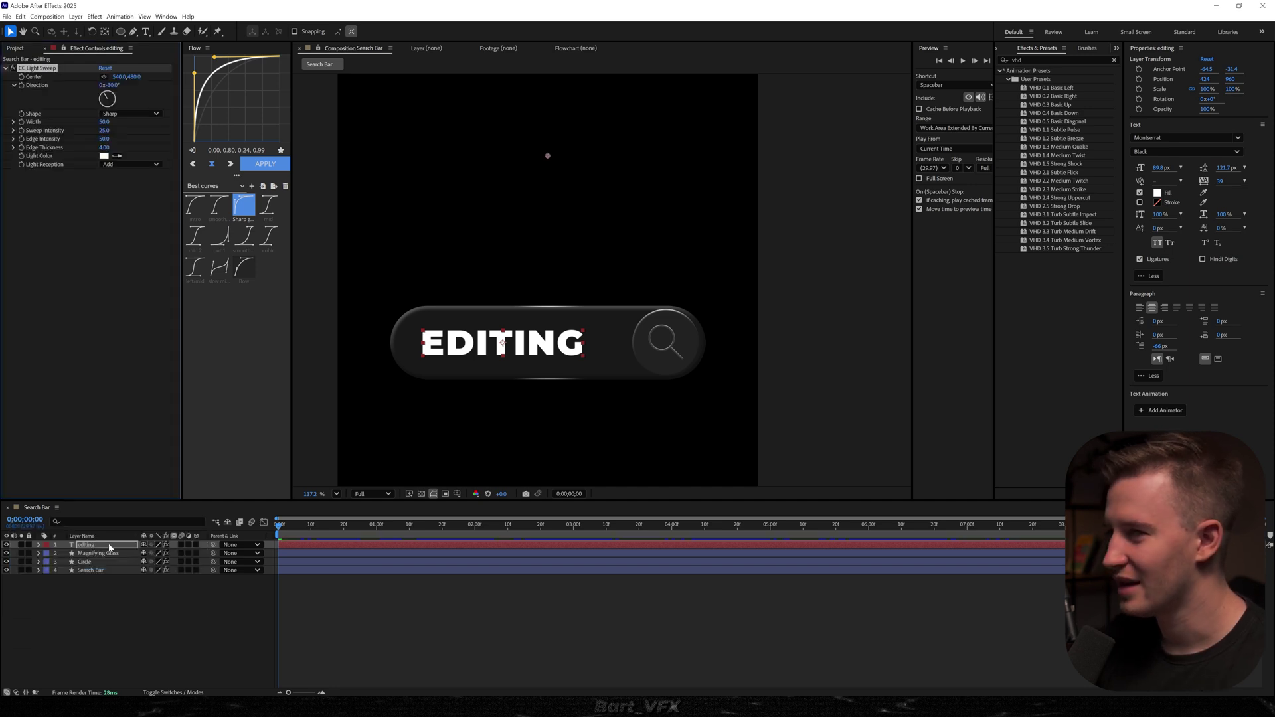
Move the text's light sweep center just above the word EDITING and set its light reception to Cutout.
{"action": "left_click_drag", "start_coordinate": [544, 159], "coordinate": [474, 257]}
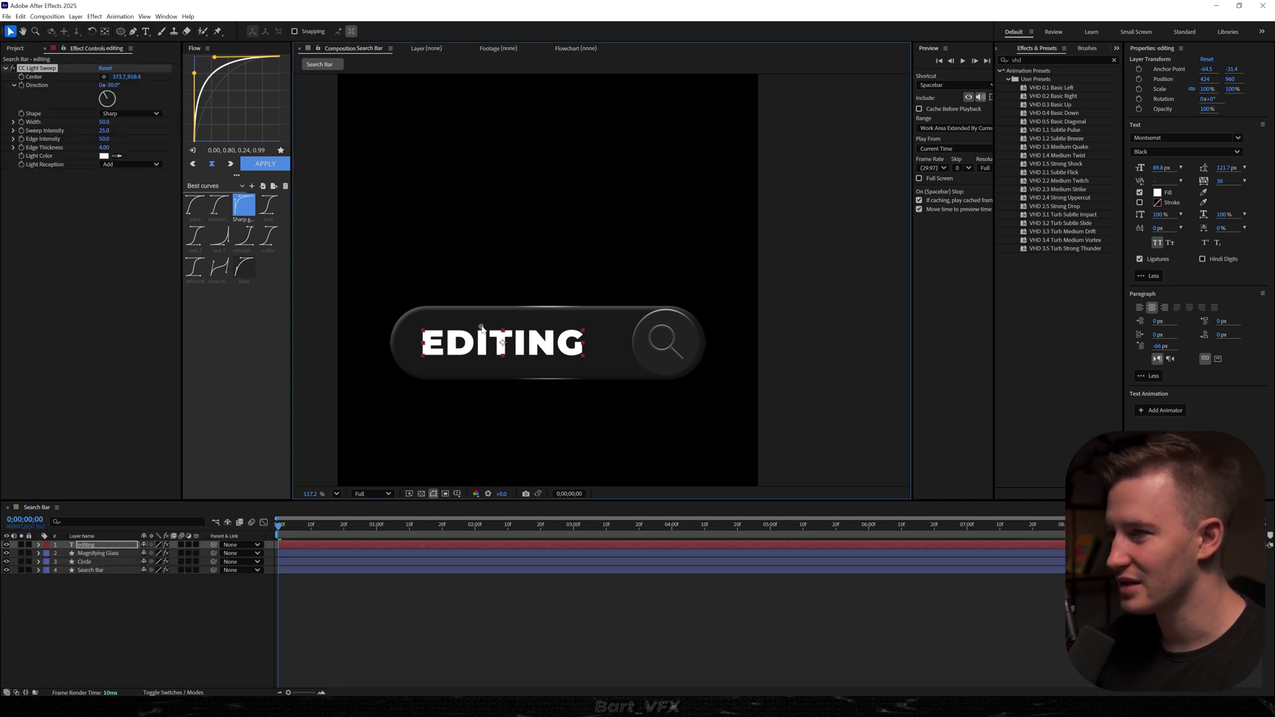
{"action": "left_click", "coordinate": [114, 164]}
{"action": "left_click", "coordinate": [137, 196]}
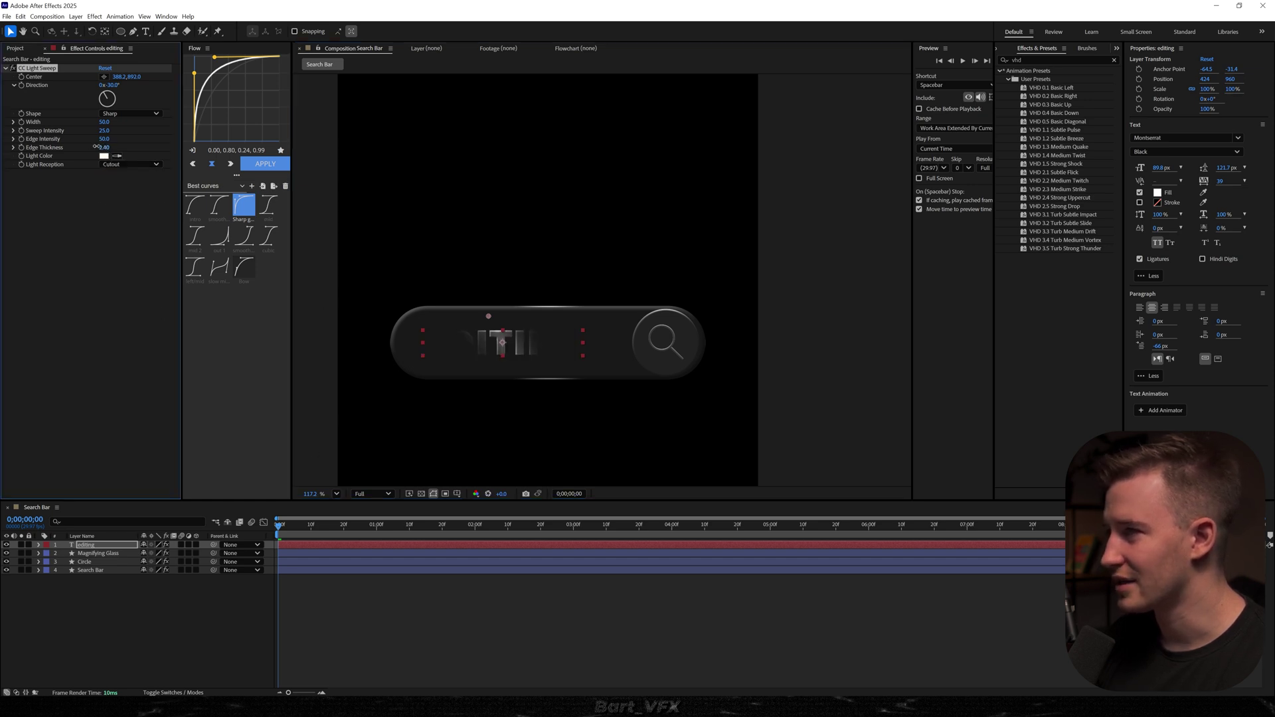
Set the text's light sweep to Smooth shape, width 110, sweep intensity 67 and edge thickness 0, and preview it.
{"action": "left_click", "coordinate": [113, 116]}
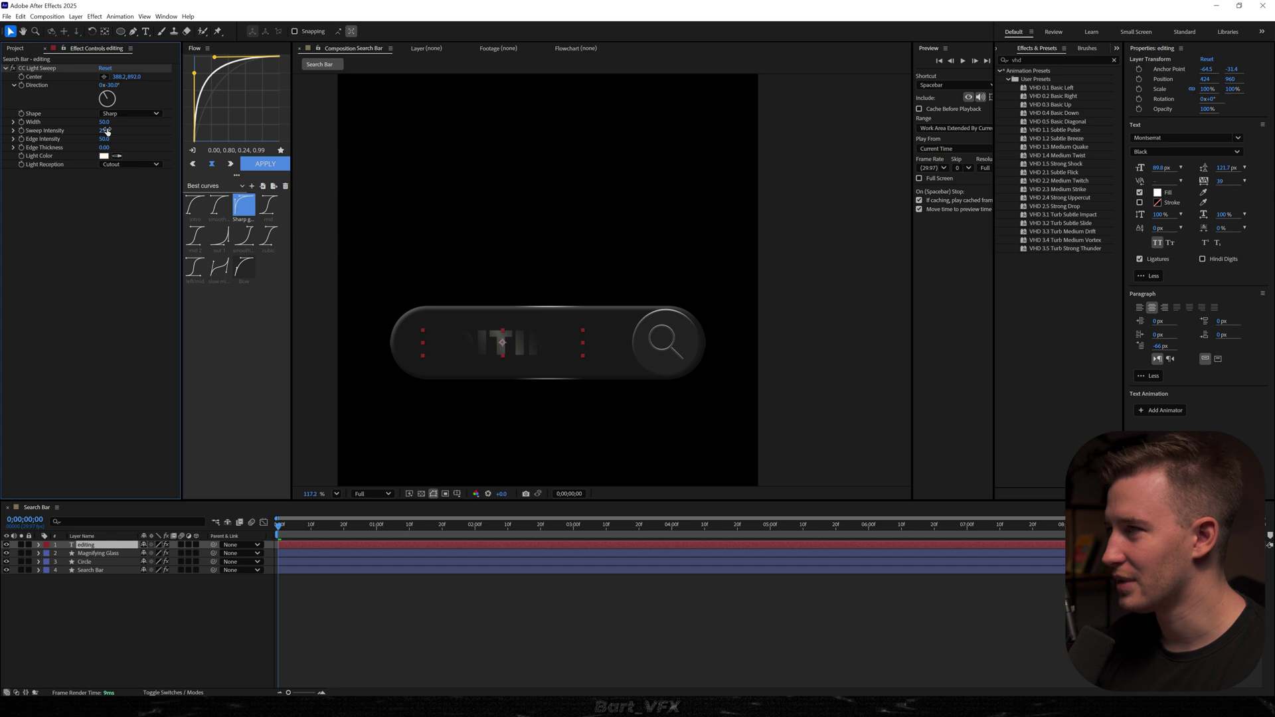
{"action": "left_click_drag", "start_coordinate": [106, 130], "coordinate": [126, 129]}
{"action": "left_click", "coordinate": [121, 117]}
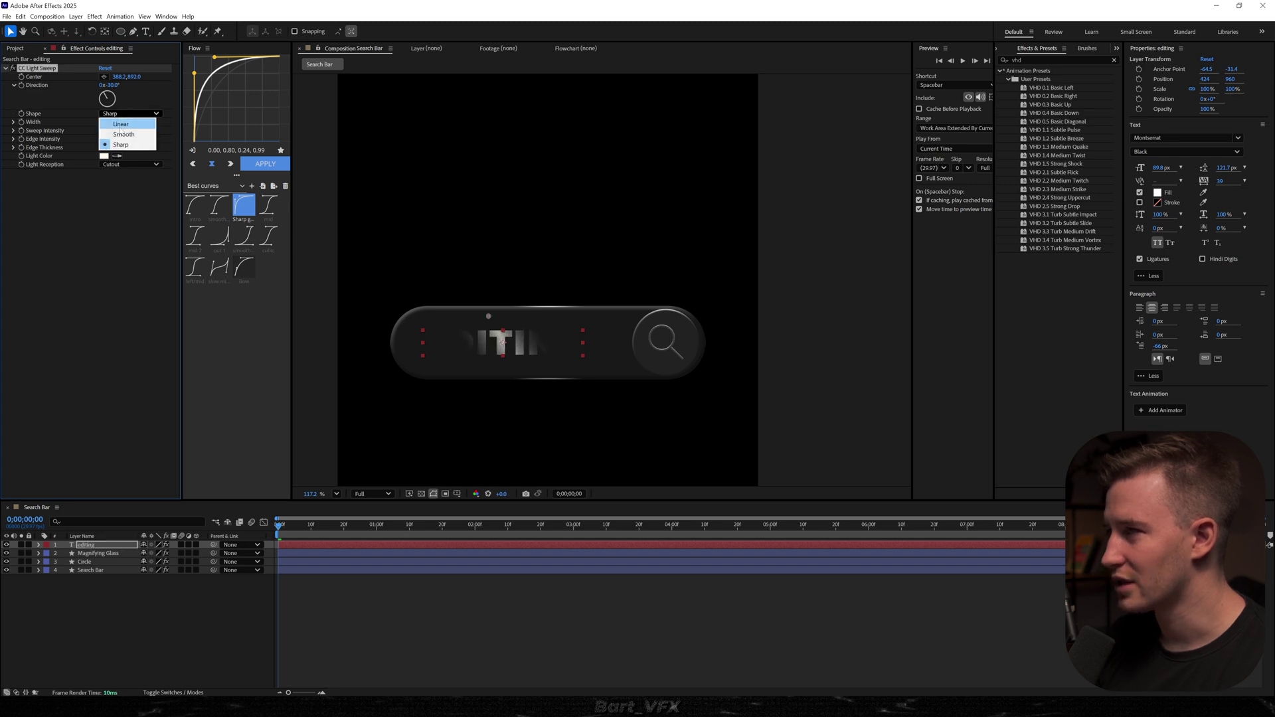
{"action": "left_click", "coordinate": [114, 131]}
{"action": "left_click_drag", "start_coordinate": [104, 123], "coordinate": [133, 123]}
{"action": "left_click", "coordinate": [517, 631]}
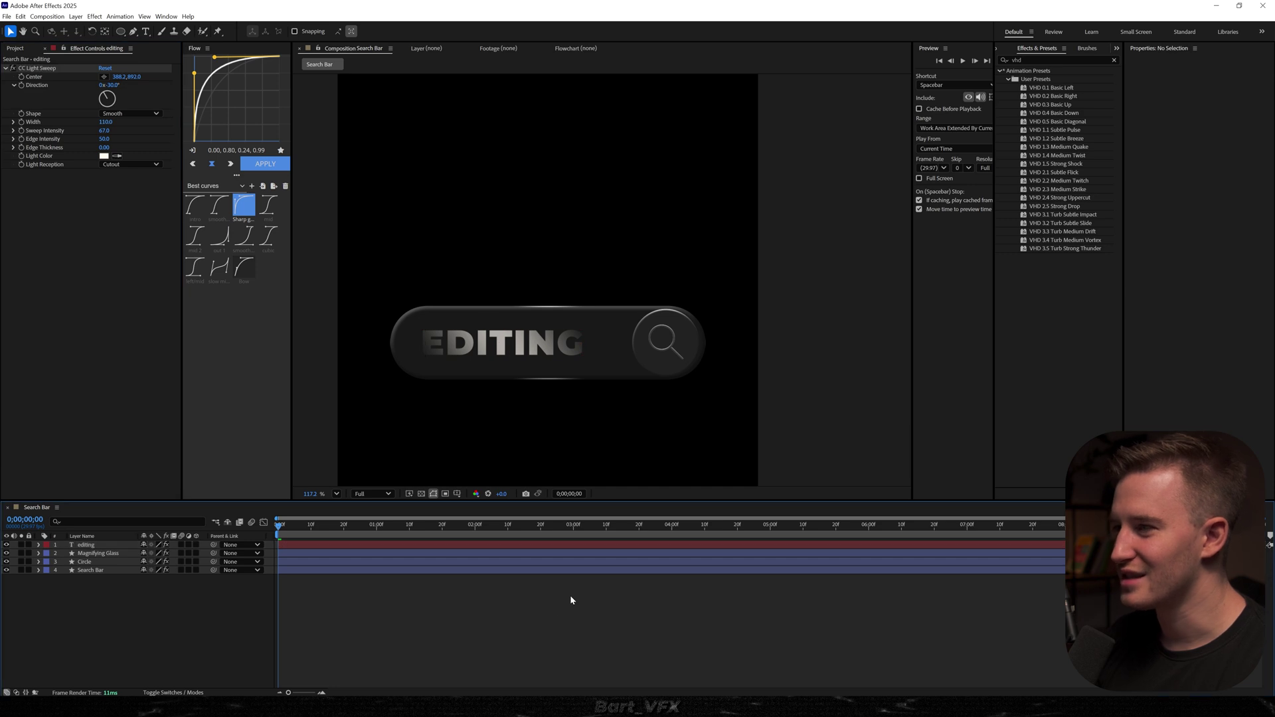
{"action": "key", "text": "space"}
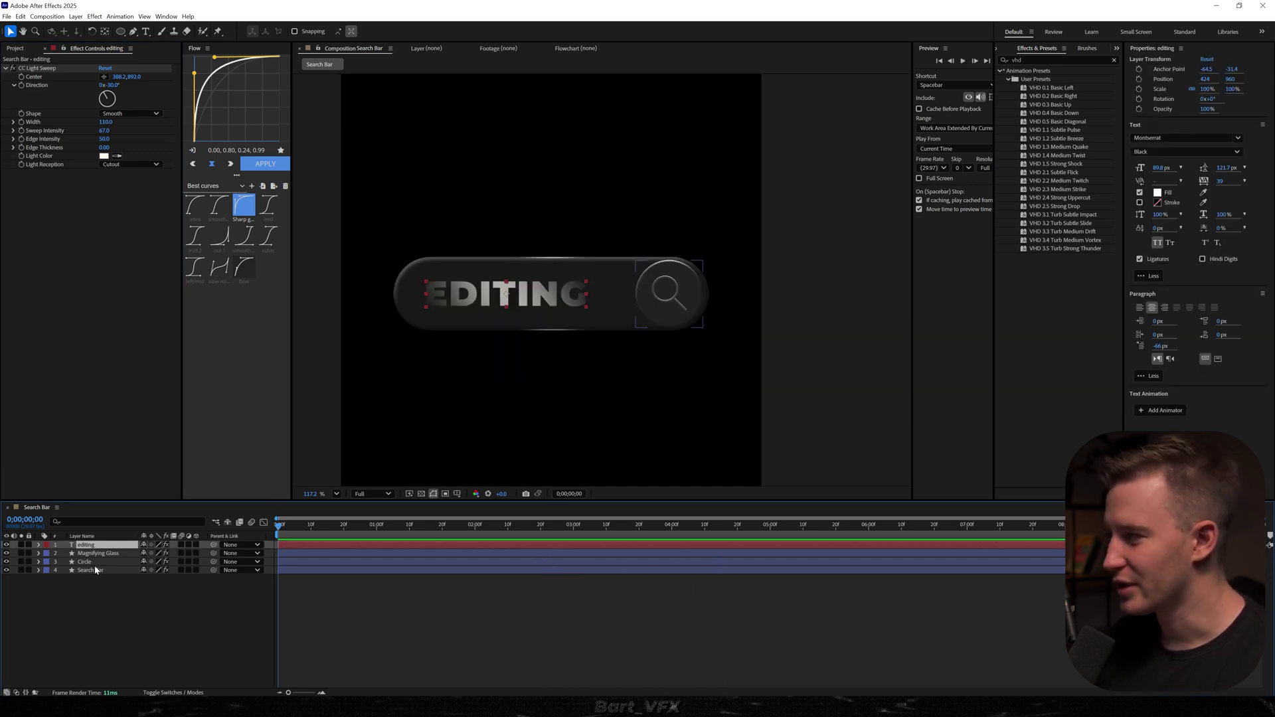
Pre-compose all four layers as Search Bar and preview it over the Reels 3.5 CC.mp4 footage scaled to 50%.
{"action": "left_click", "coordinate": [90, 571], "text": "shift"}
{"action": "right_click", "coordinate": [91, 569]}
{"action": "left_click", "coordinate": [133, 506]}
{"action": "type", "text": "S"}
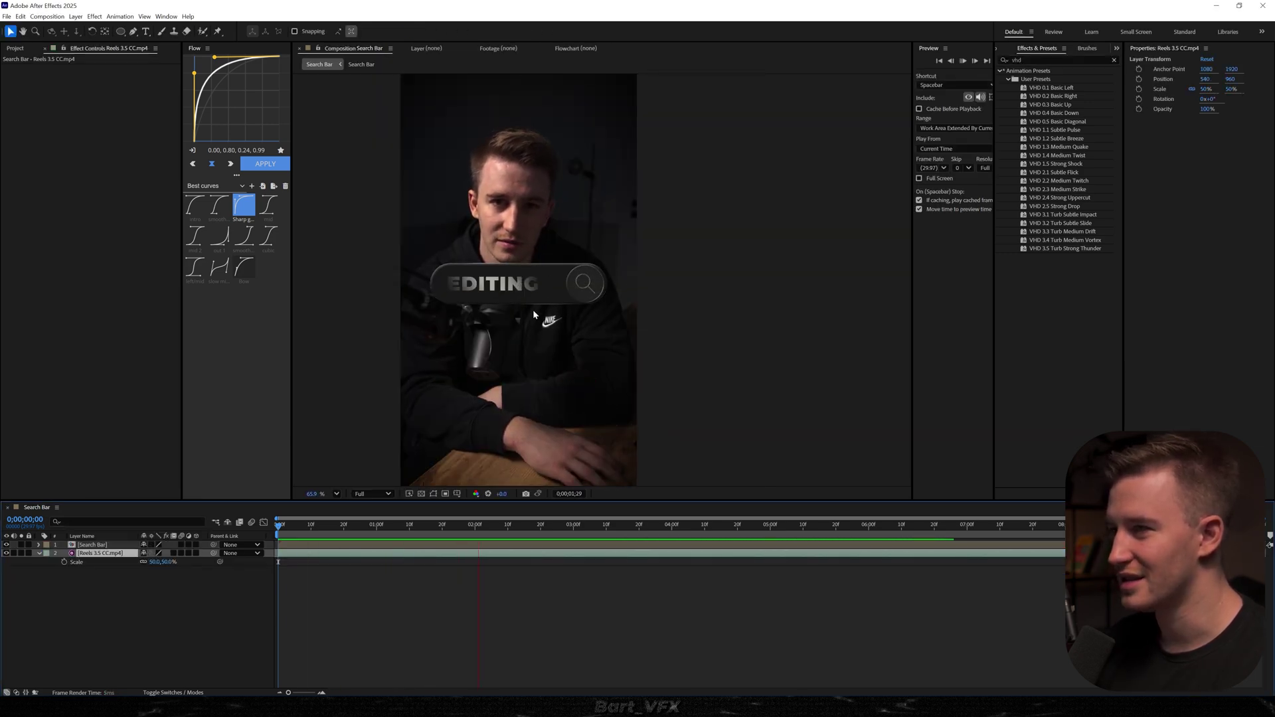
{"action": "scroll", "coordinate": [517, 265], "scroll_direction": "up", "scroll_amount": 3}
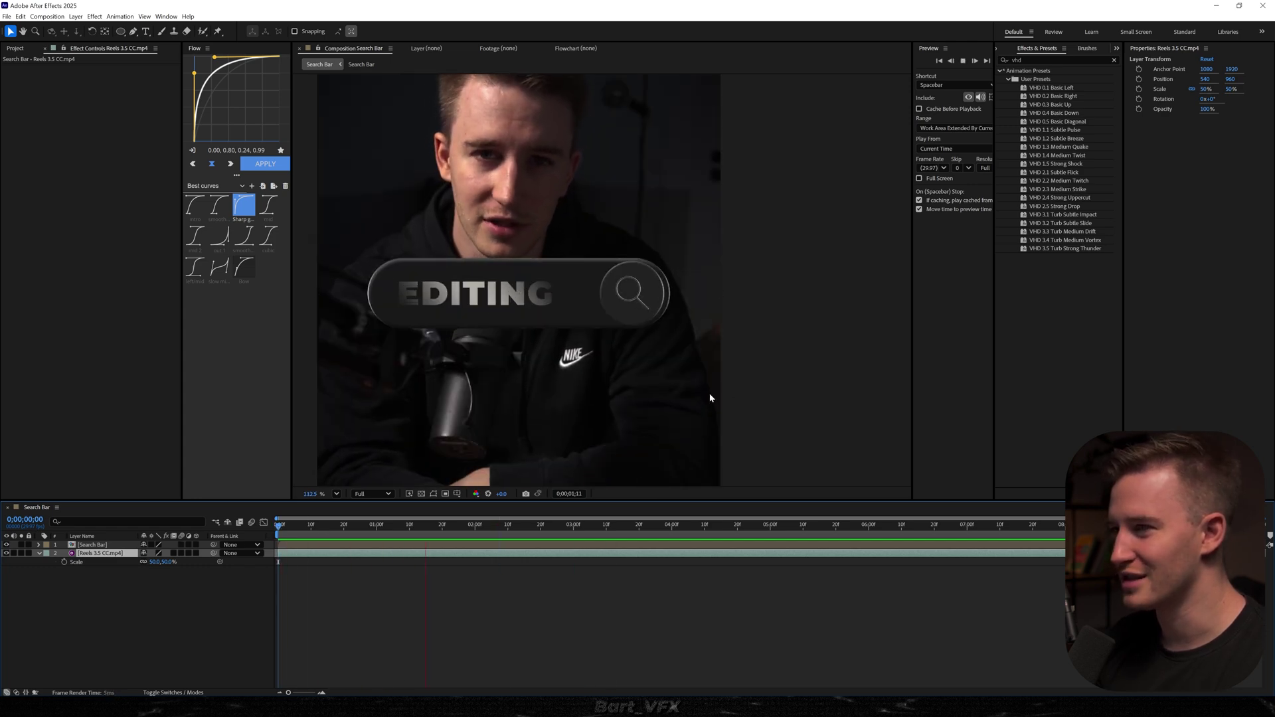
{"action": "left_click", "coordinate": [435, 584]}
{"action": "scroll", "coordinate": [556, 334], "scroll_direction": "down", "scroll_amount": 1}
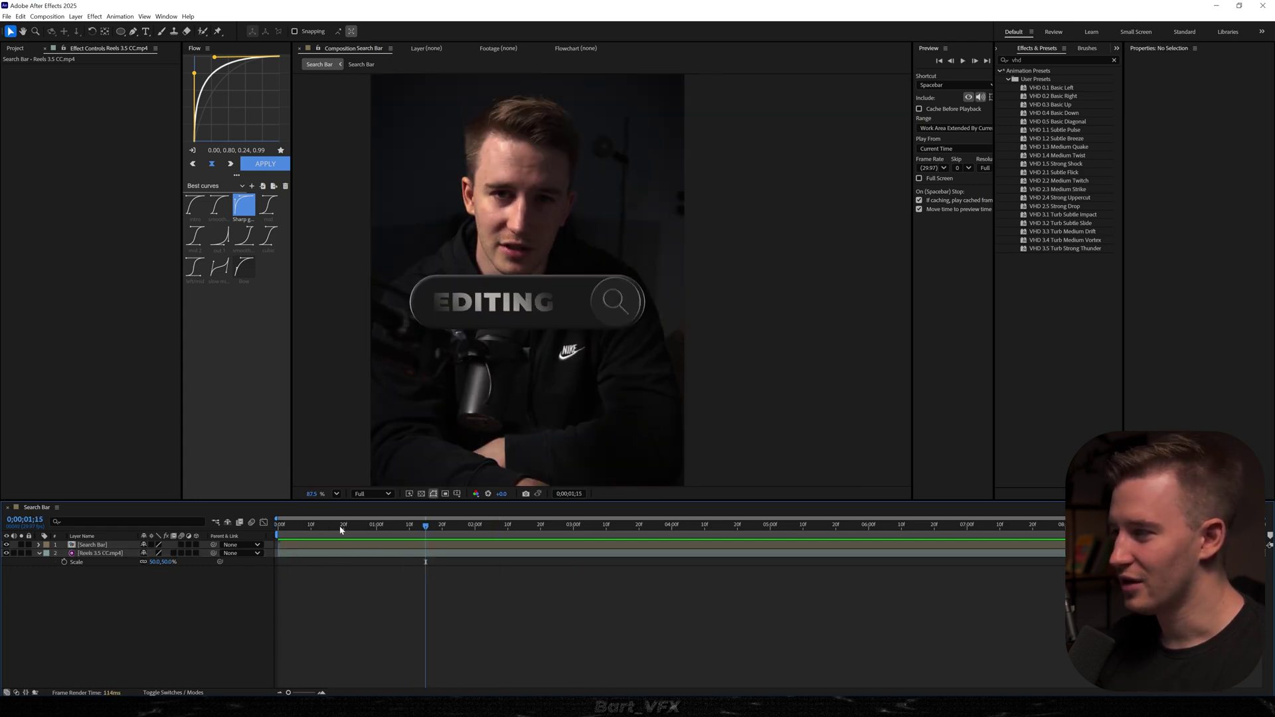
Animate the Search Bar layer's position from 540, 1573.7 at the start to 540, 960 at 0;00;01;26, eased with the intro curve.
{"action": "left_click", "coordinate": [436, 547]}
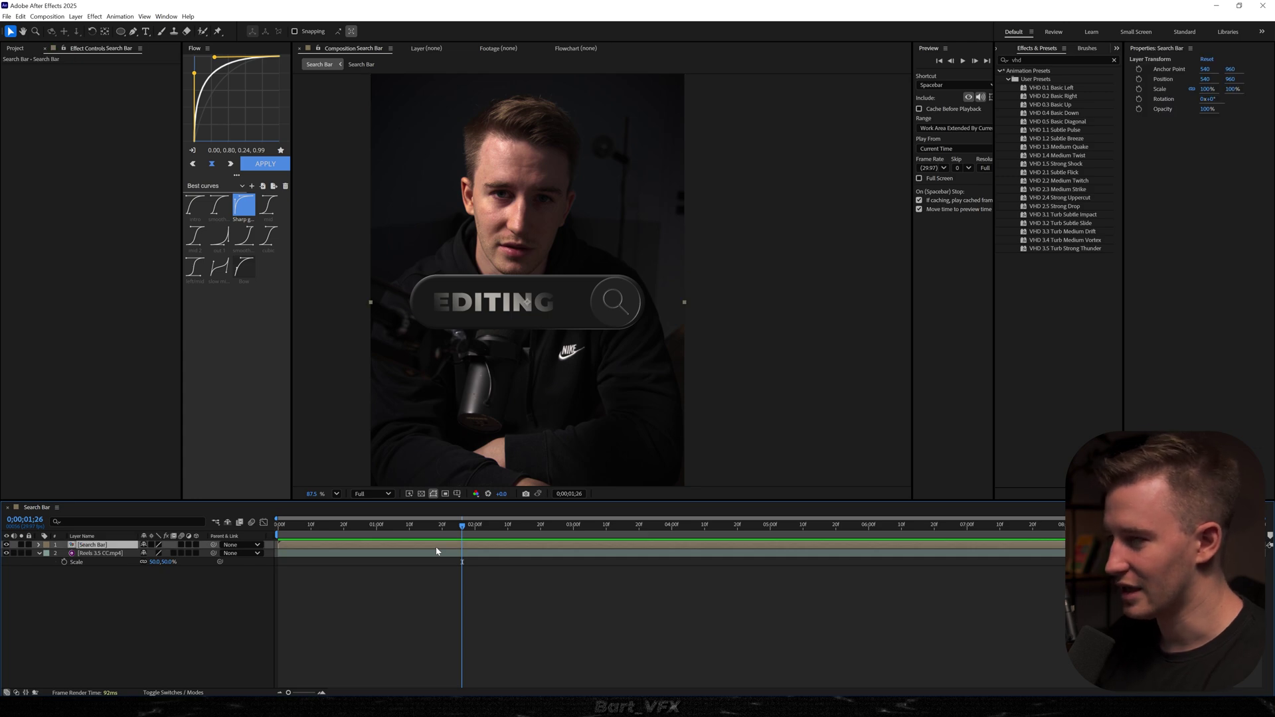
{"action": "key", "text": "alt+shift+p"}
{"action": "left_click_drag", "start_coordinate": [386, 529], "coordinate": [195, 537]}
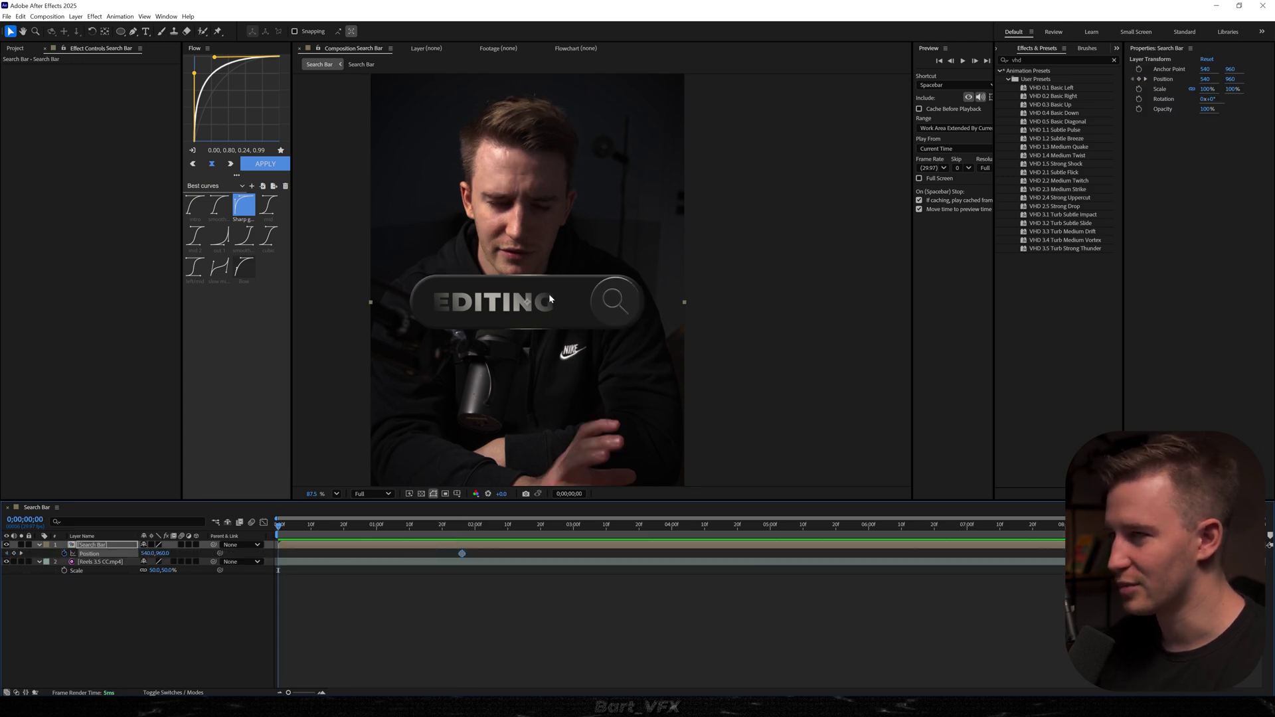
{"action": "left_click_drag", "start_coordinate": [550, 299], "coordinate": [549, 472]}
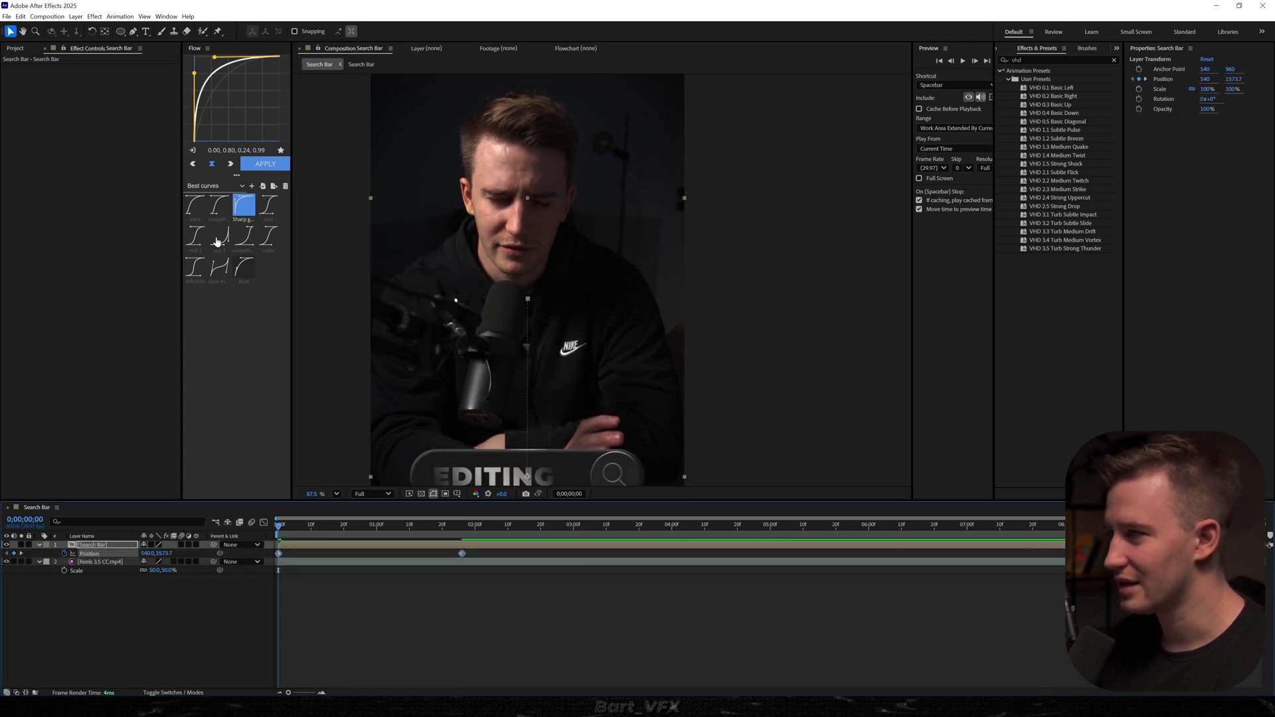
{"action": "left_click", "coordinate": [195, 206]}
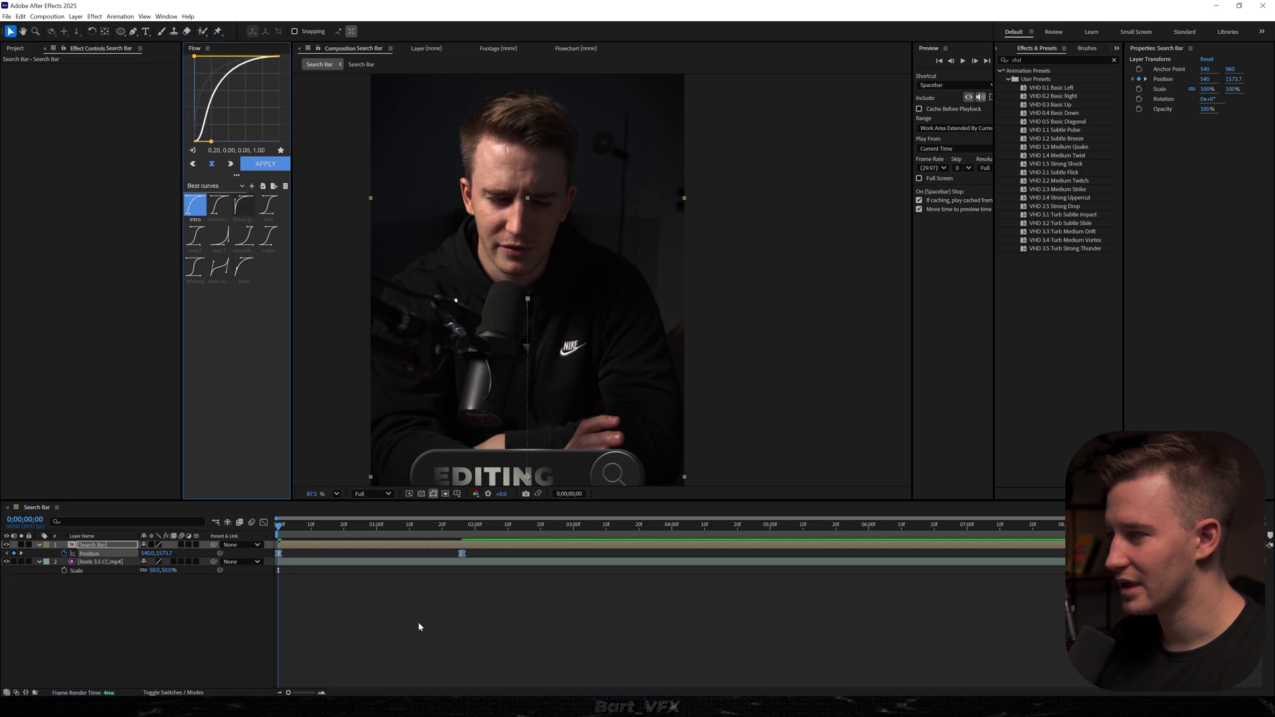
{"action": "key", "text": "shift+F3"}
{"action": "left_click_drag", "start_coordinate": [345, 623], "coordinate": [345, 607]}
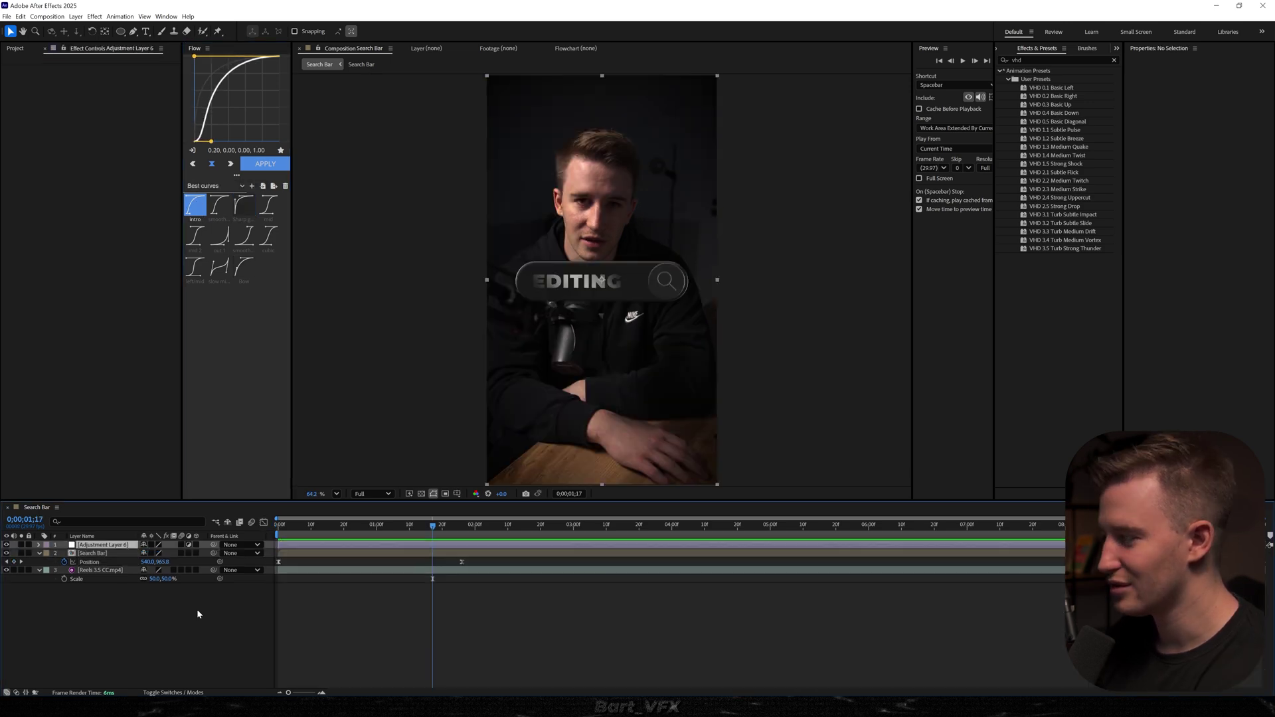
Apply the Transform effect to the adjustment layer and reveal its effects in the timeline.
{"action": "key", "text": "ctrl+space"}
{"action": "type", "text": "tra"}
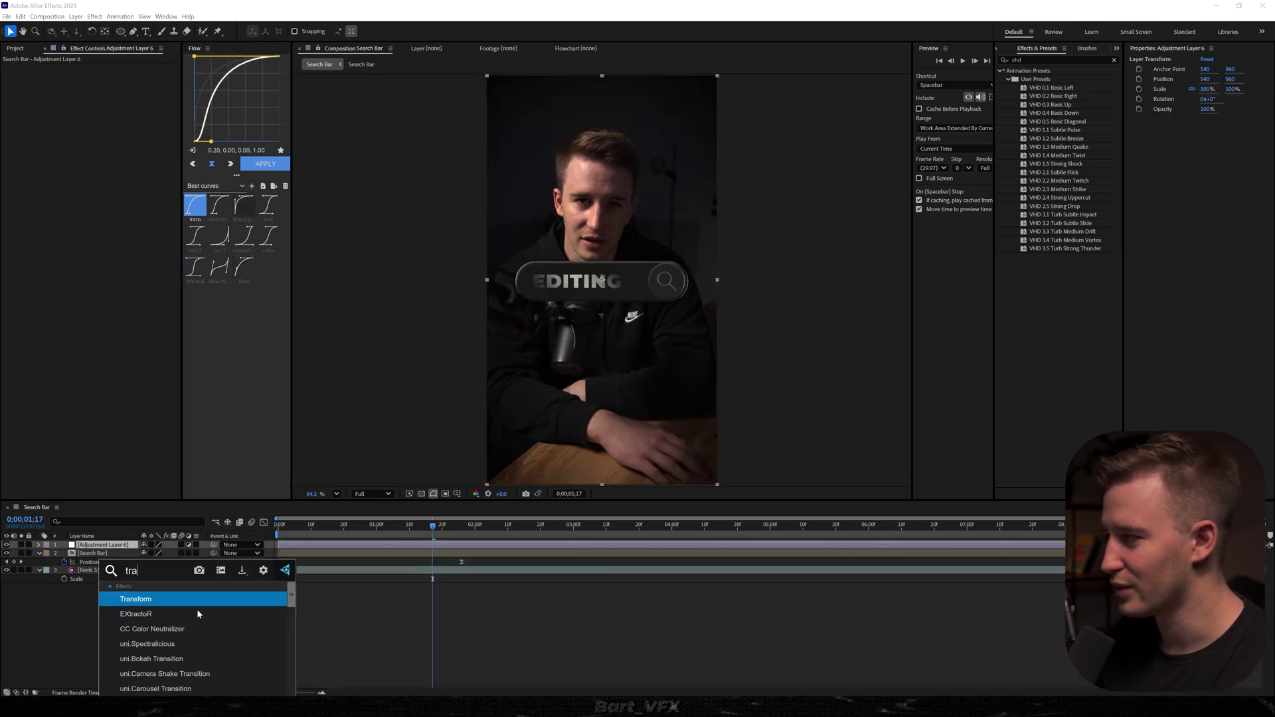
{"action": "key", "text": "Return"}
{"action": "key", "text": "e"}
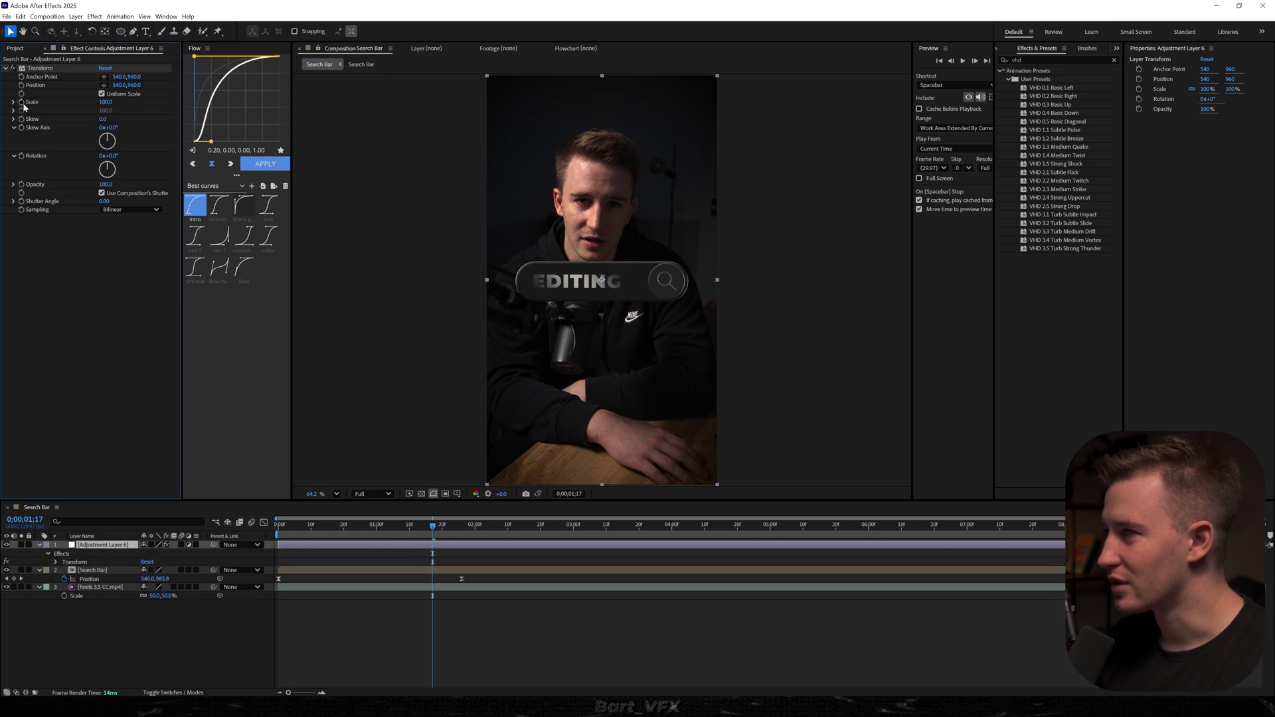
Keyframe the Transform scale from 138.8 at the start to 100 at 0;00;01;17, ease it with the intro curve and preview.
{"action": "left_click", "coordinate": [21, 102]}
{"action": "key", "text": "Home"}
{"action": "left_click_drag", "start_coordinate": [147, 562], "coordinate": [462, 570]}
{"action": "left_click", "coordinate": [265, 163]}
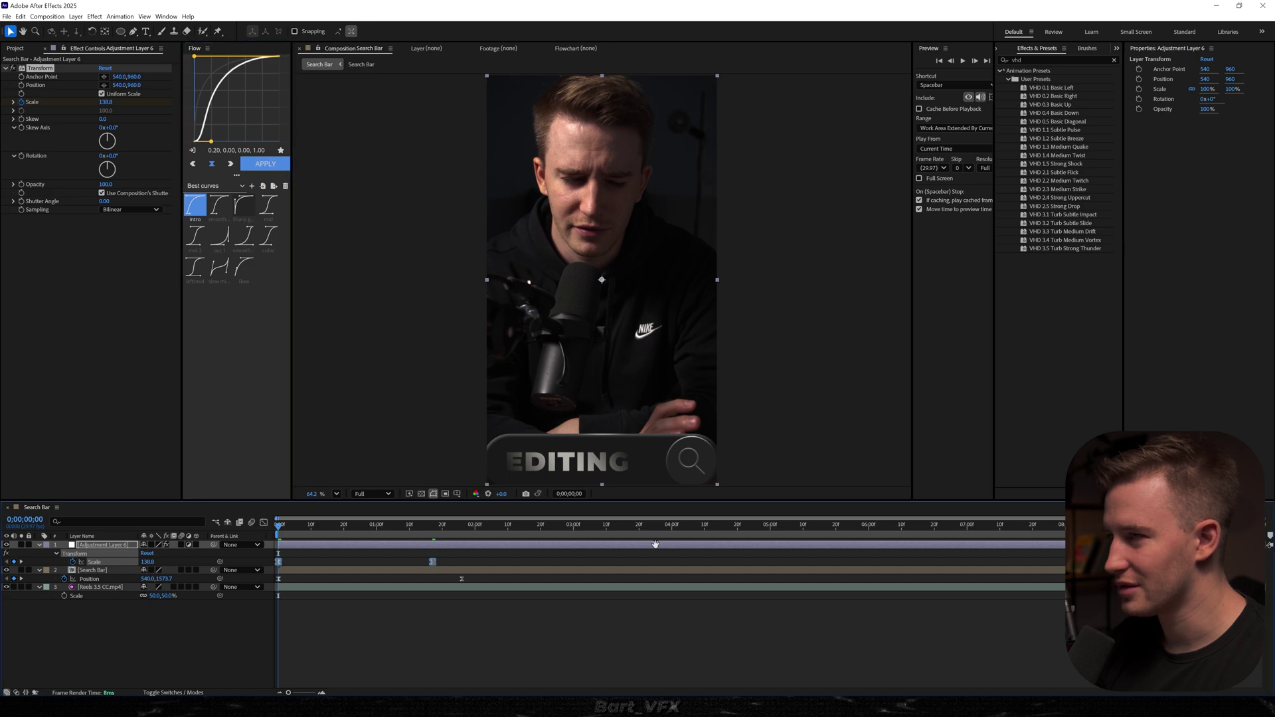
{"action": "key", "text": "space"}
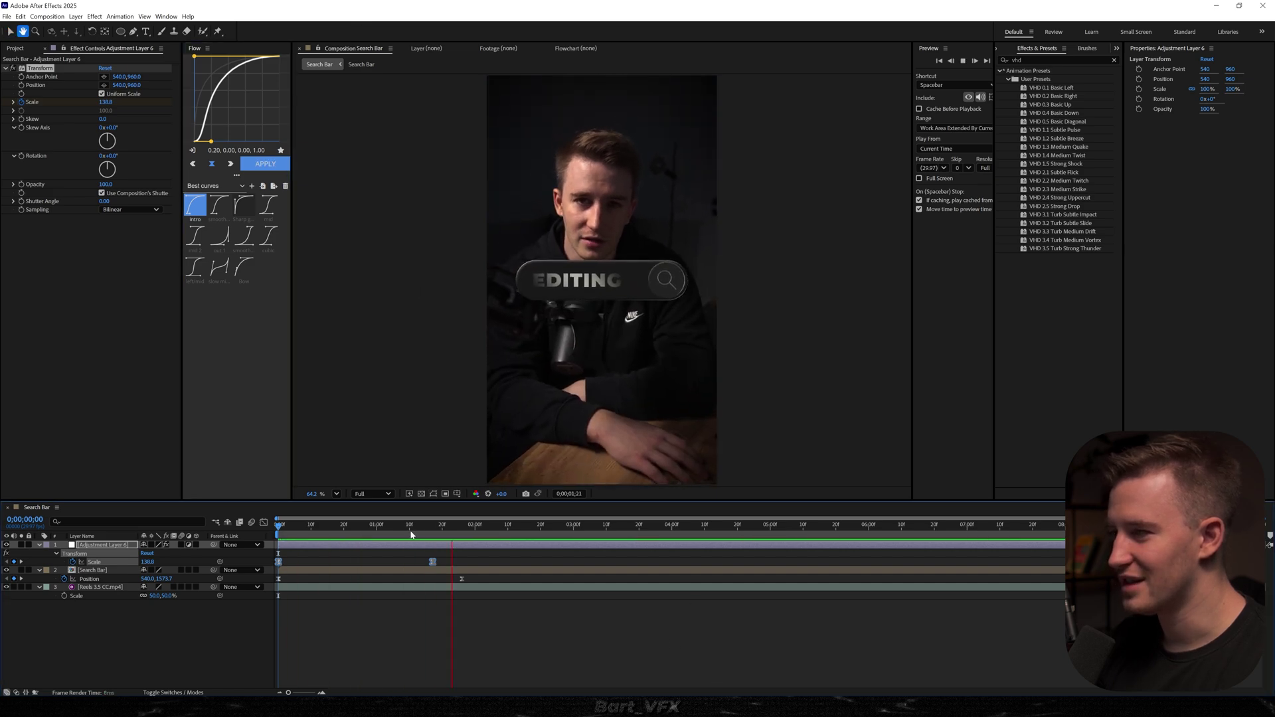
{"action": "key", "text": "space"}
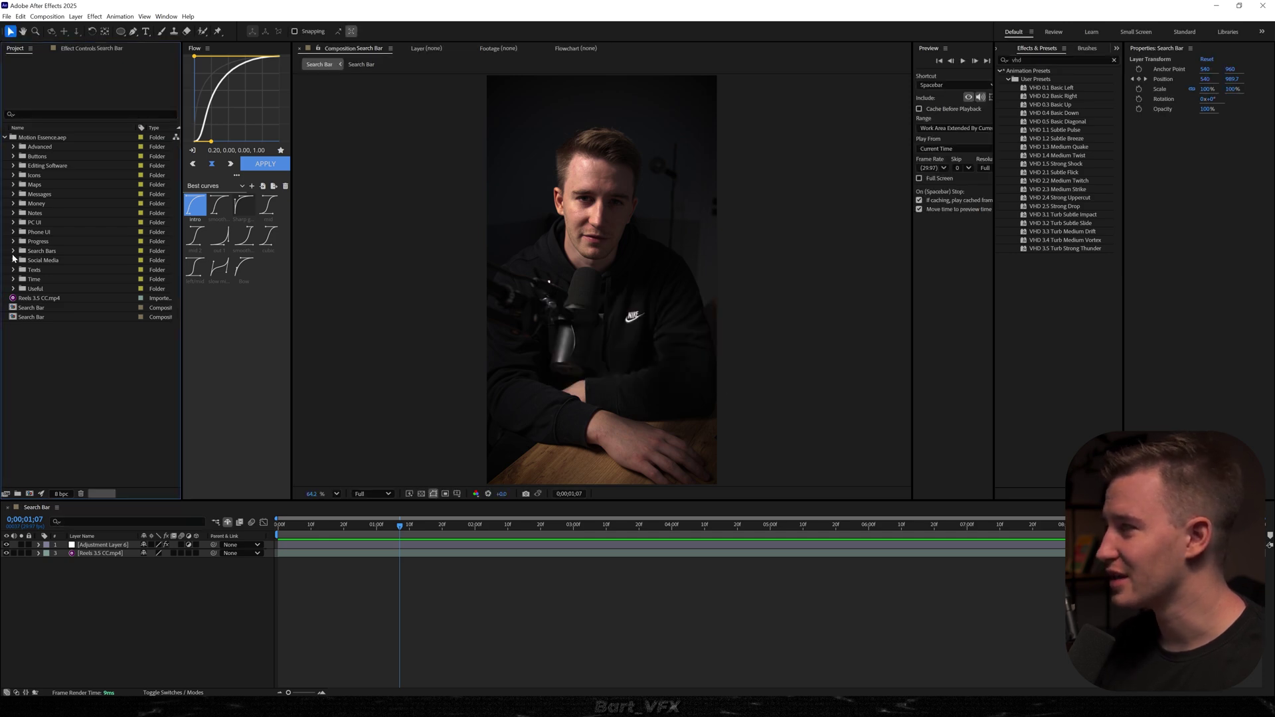
Add the Google Search composition from the Search Bars folder below the adjustment layer, lower it to y 1058.1 and preview it.
{"action": "left_click", "coordinate": [13, 250]}
{"action": "left_click_drag", "start_coordinate": [54, 259], "coordinate": [330, 557]}
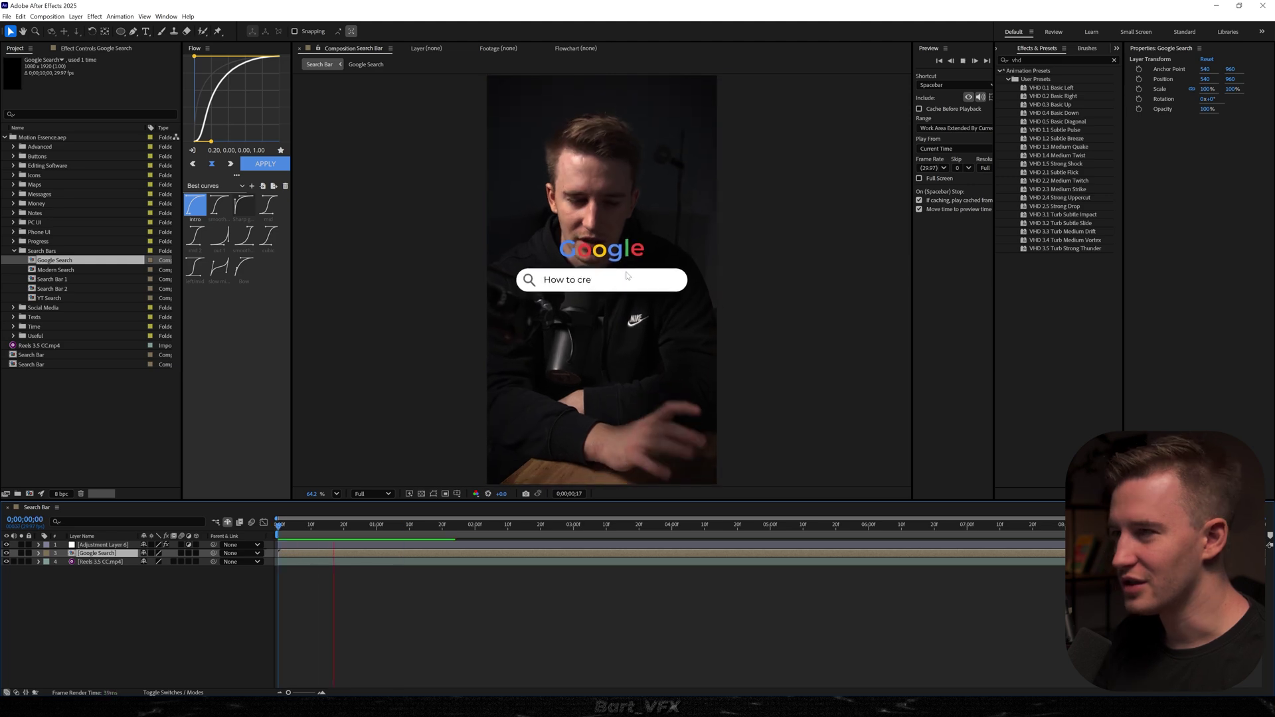
{"action": "left_click_drag", "start_coordinate": [626, 268], "coordinate": [626, 290]}
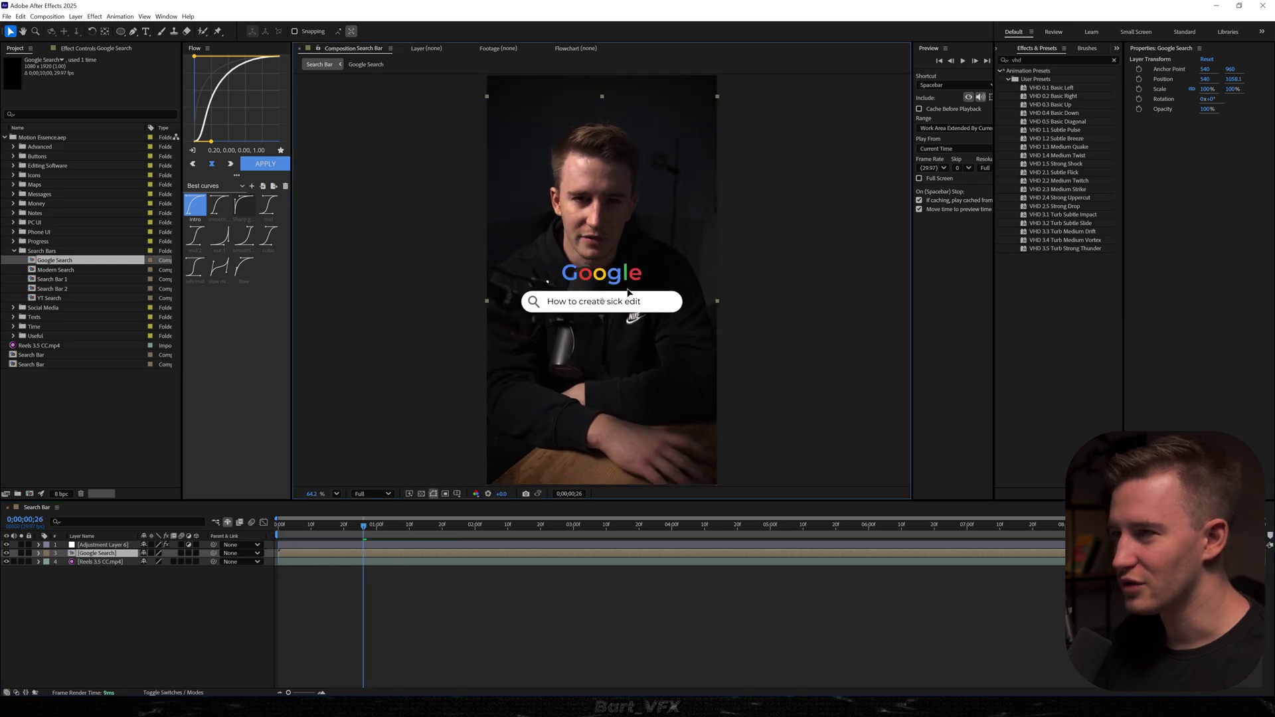
{"action": "left_click_drag", "start_coordinate": [353, 528], "coordinate": [237, 531]}
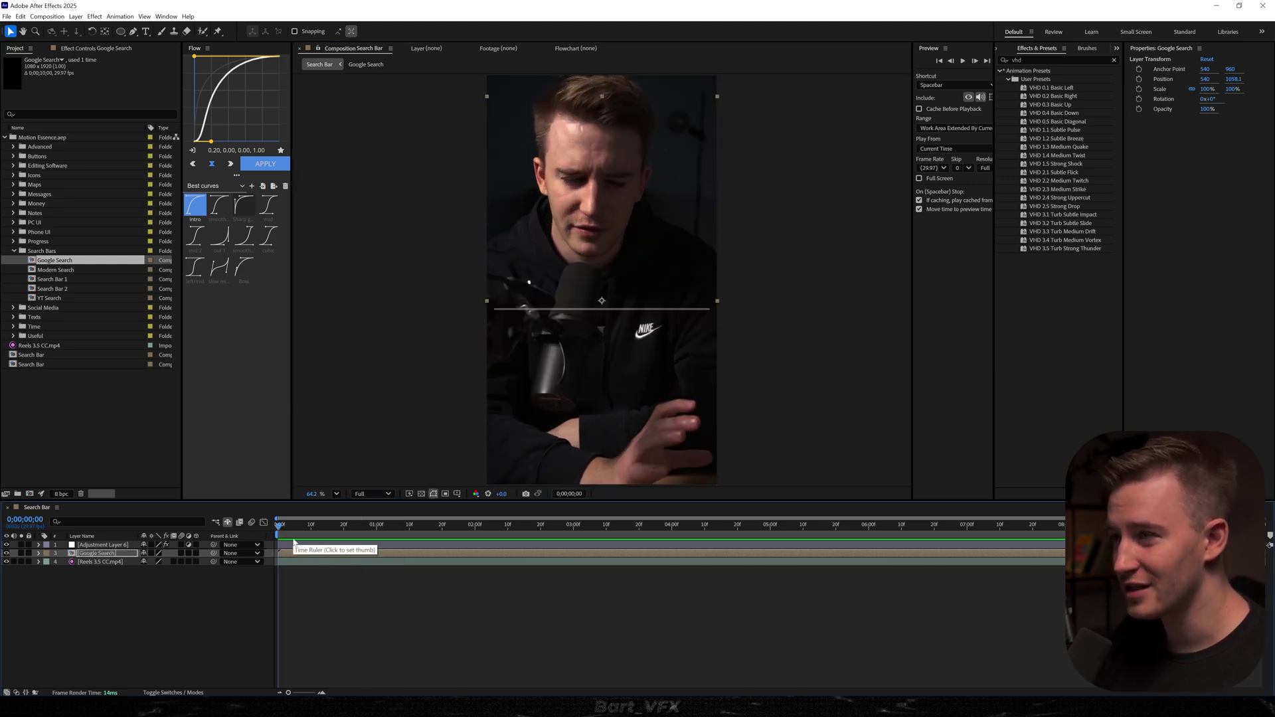
{"action": "key", "text": "space"}
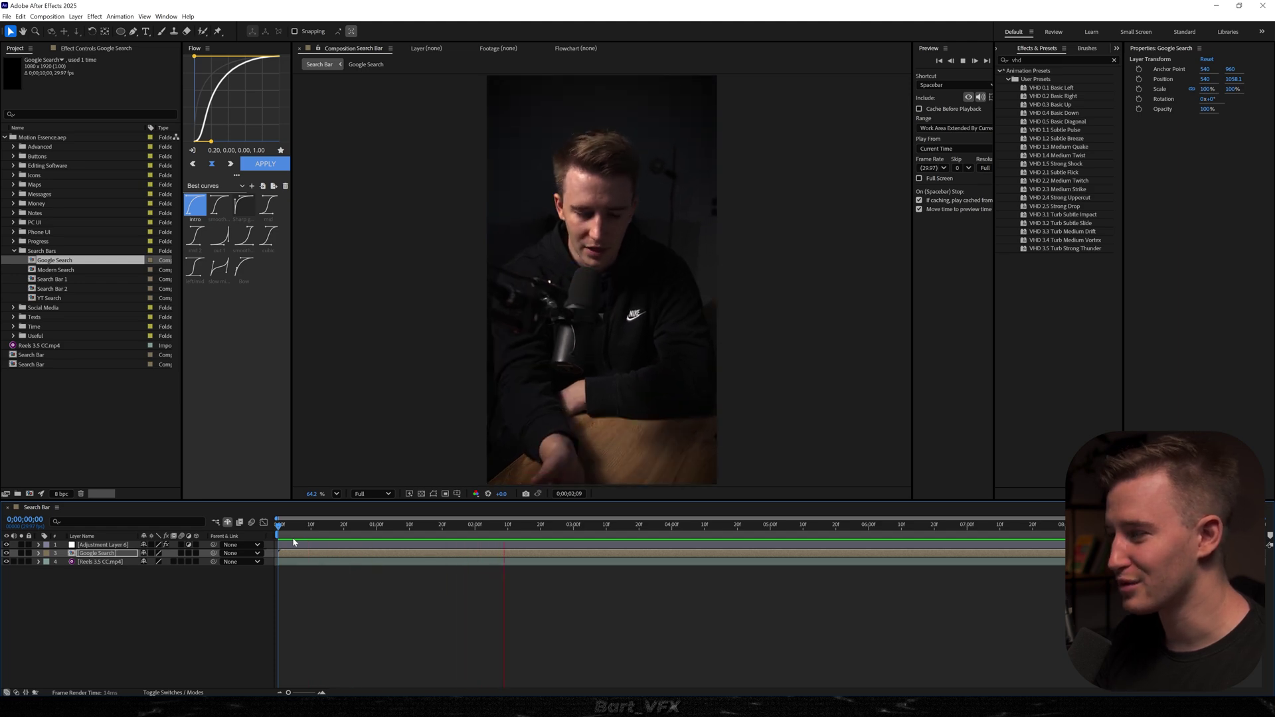
{"action": "key", "text": "space"}
{"action": "scroll", "coordinate": [543, 312], "scroll_direction": "up", "scroll_amount": 2}
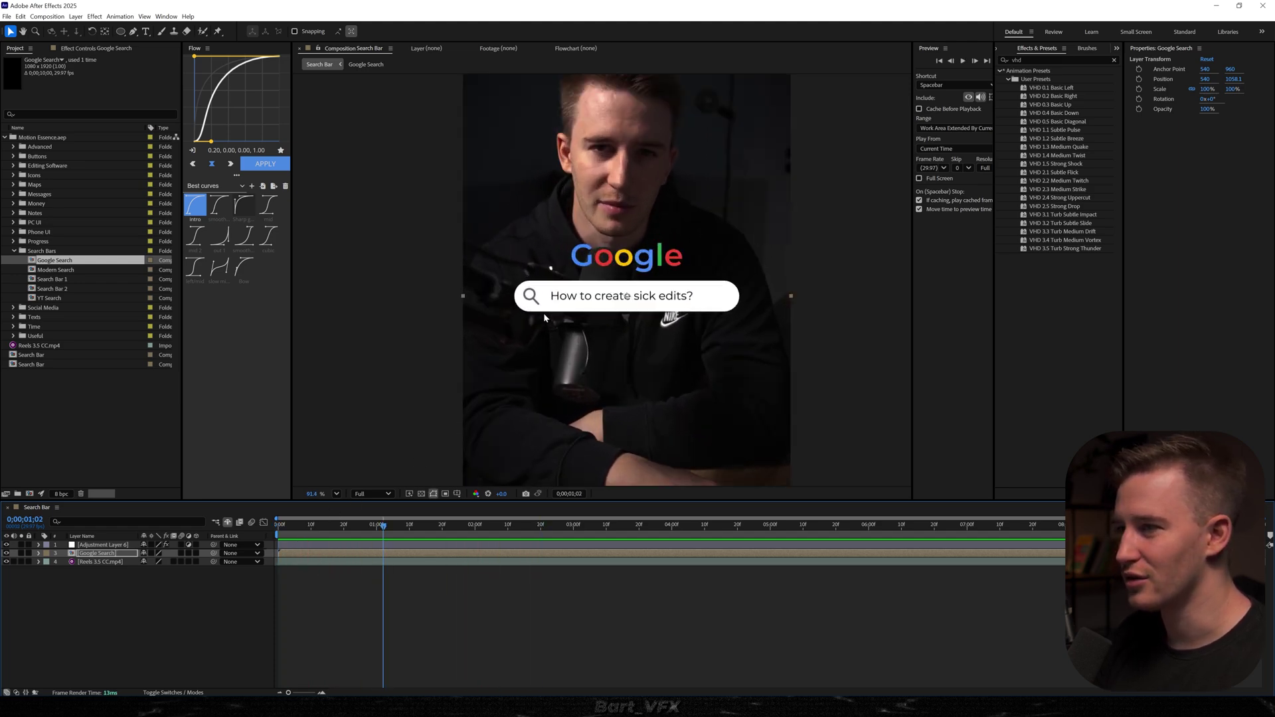
{"action": "key", "text": "space"}
{"action": "scroll", "coordinate": [599, 320], "scroll_direction": "up", "scroll_amount": 1}
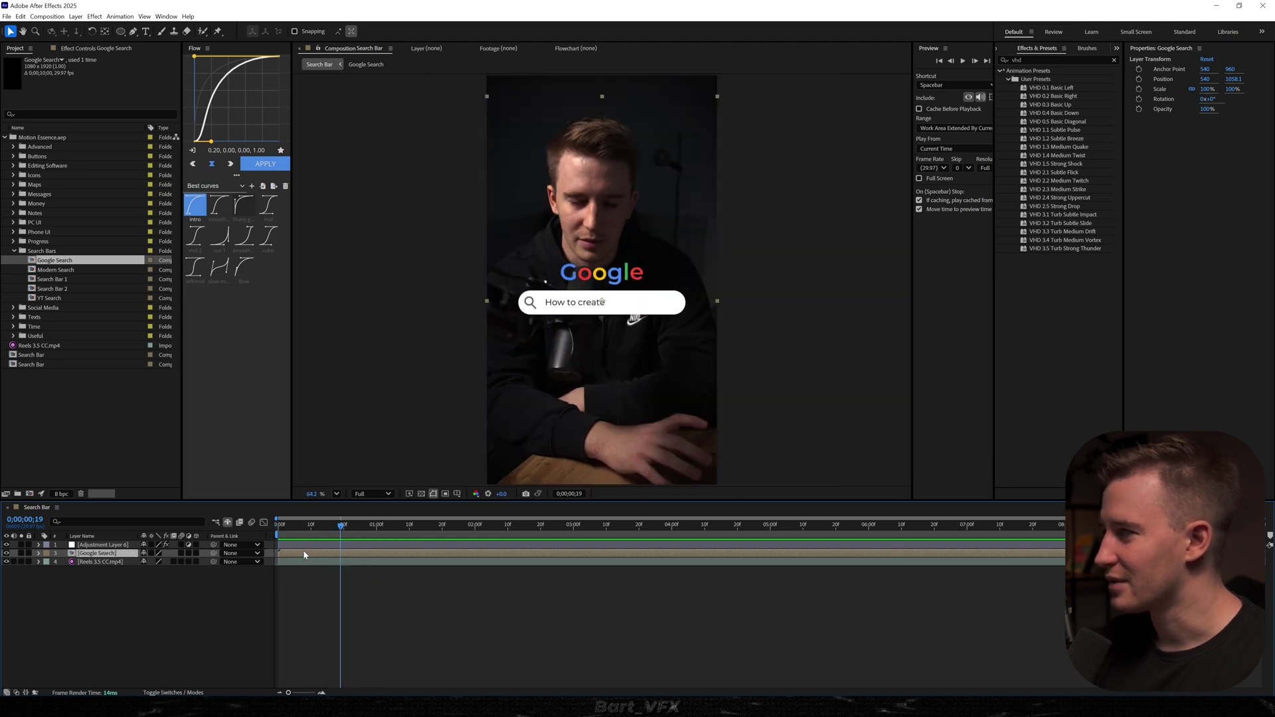
Swap the Google Search layer for the Modern Search composition and preview it from the start.
{"action": "left_click_drag", "start_coordinate": [56, 270], "coordinate": [286, 551]}
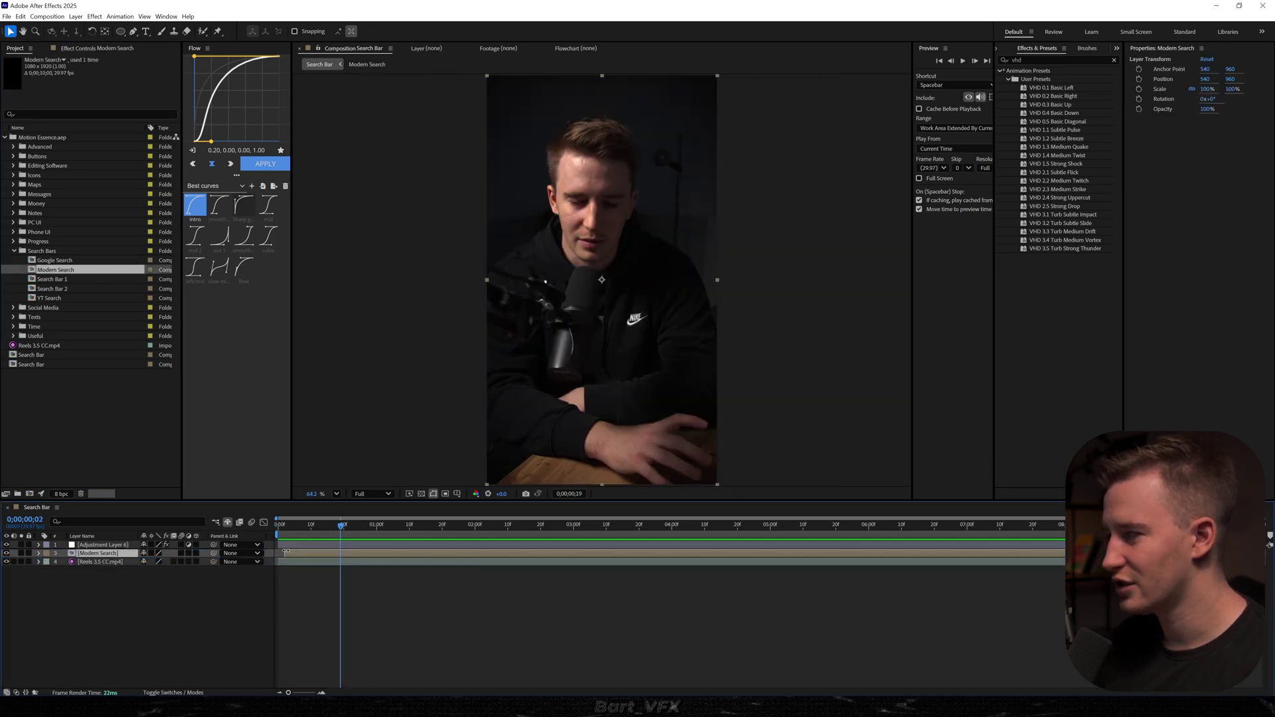
{"action": "key", "text": "Home"}
{"action": "key", "text": "space"}
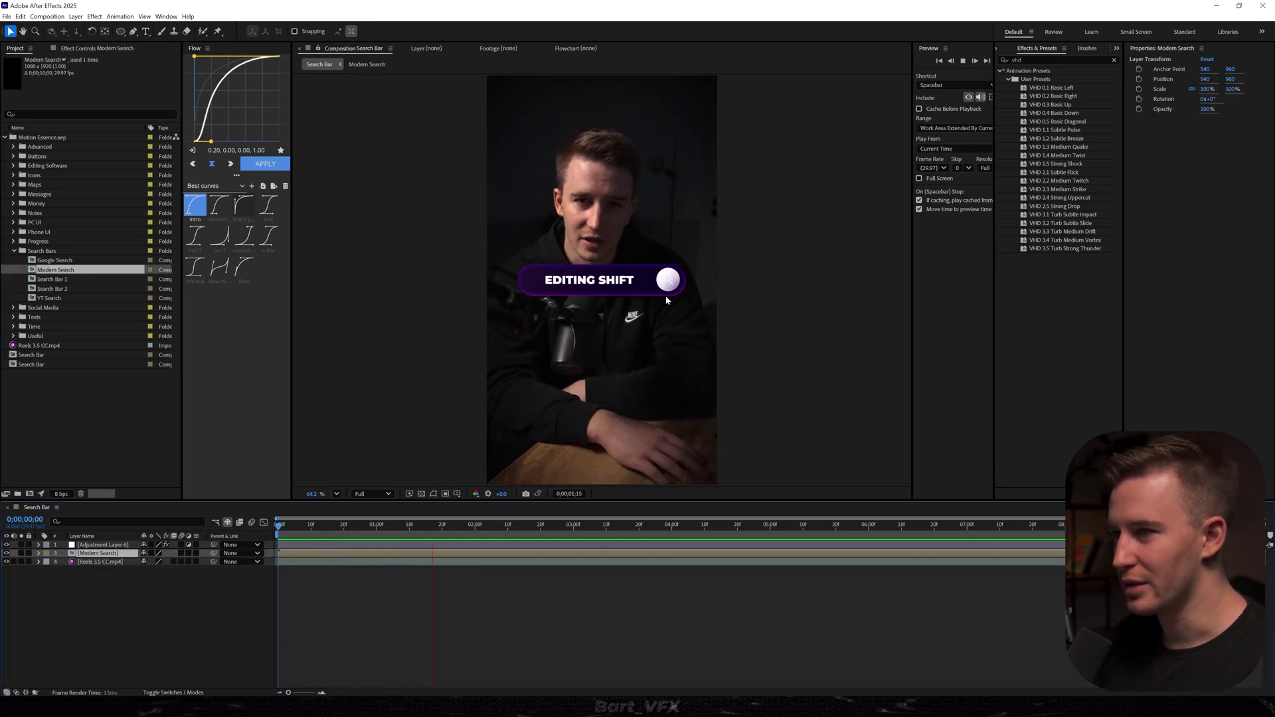
{"action": "key", "text": "space"}
{"action": "scroll", "coordinate": [667, 300], "scroll_direction": "up", "scroll_amount": 5}
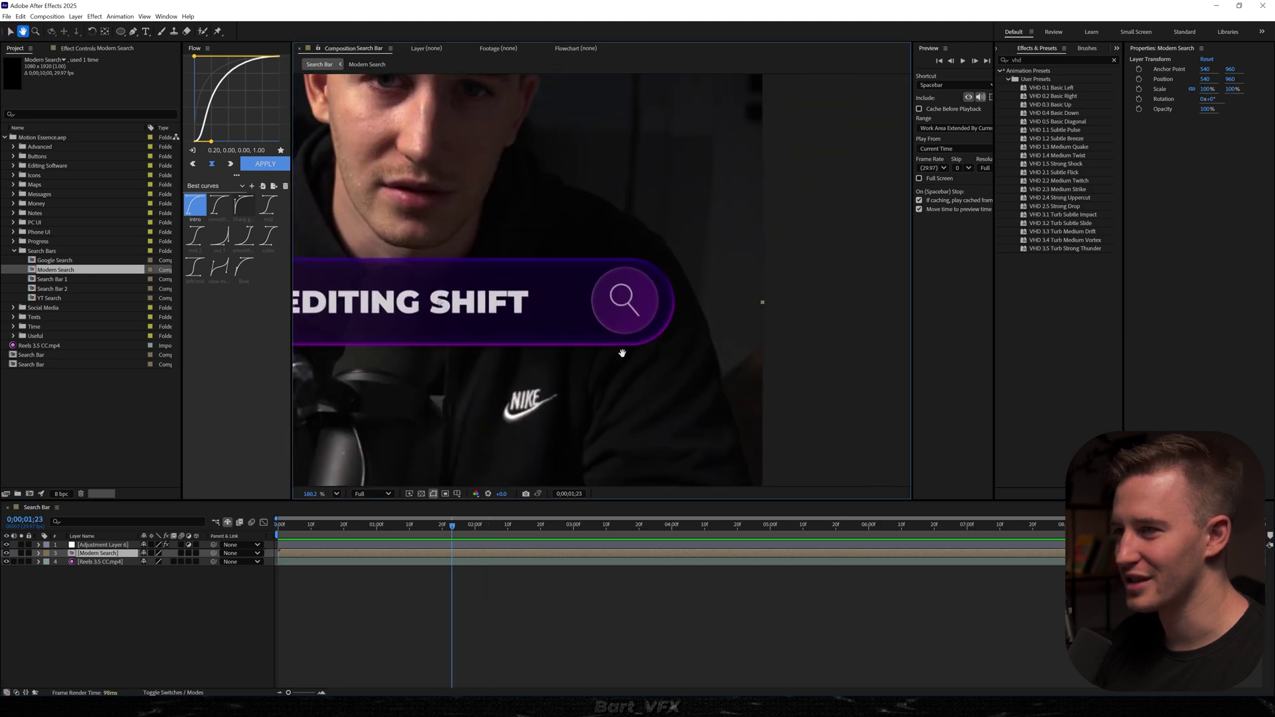
{"action": "key", "text": "v"}
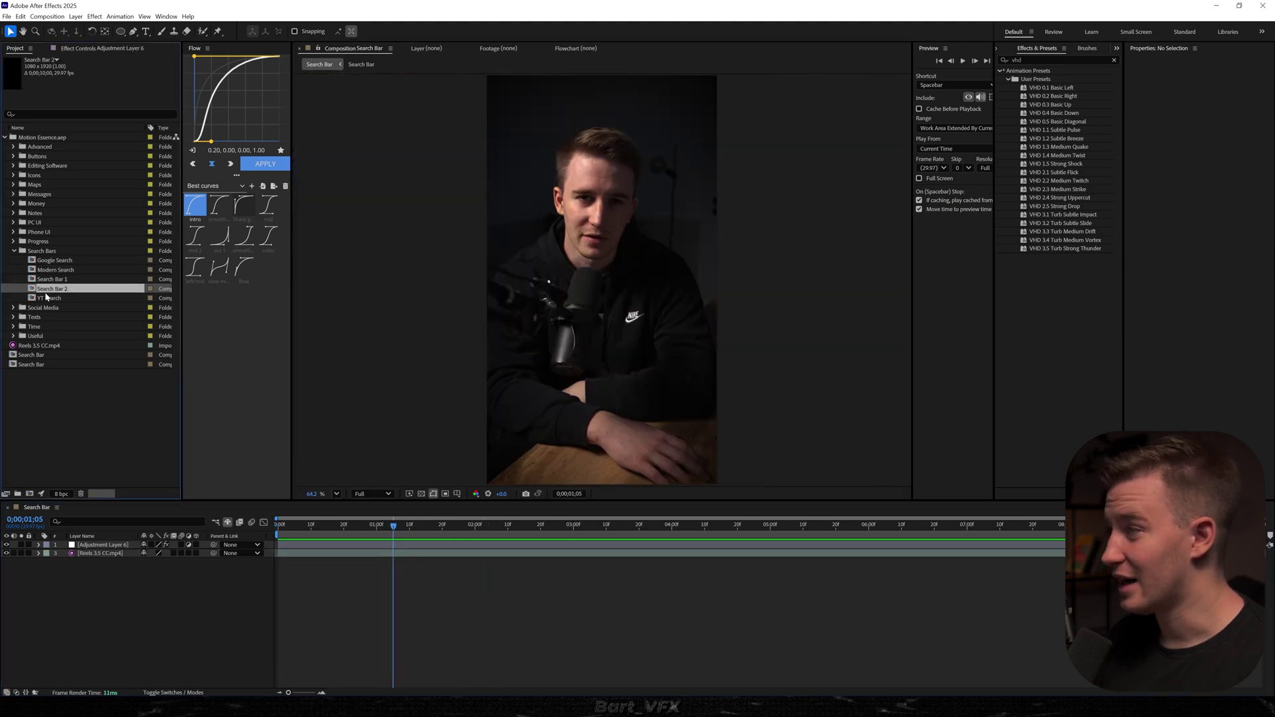
Add the Search Bar 2 composition between the adjustment layer and footage, move it slightly lower and preview from the start.
{"action": "left_click_drag", "start_coordinate": [51, 295], "coordinate": [287, 555]}
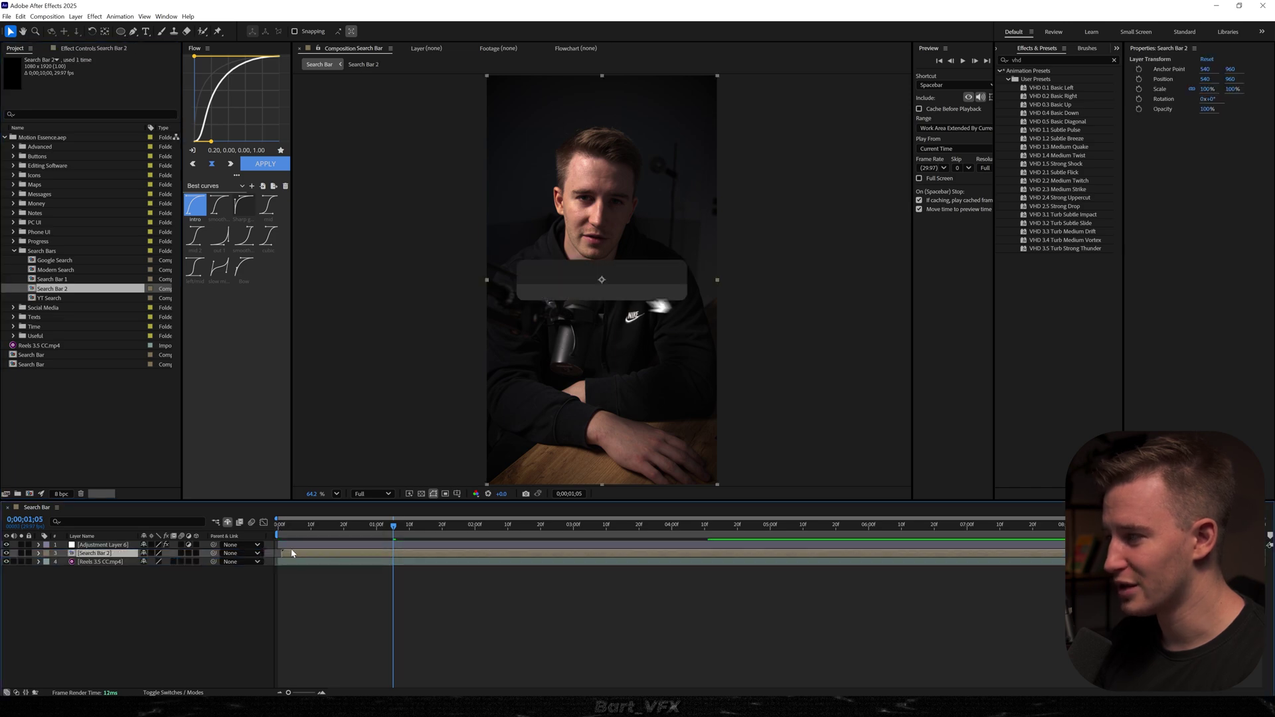
{"action": "left_click_drag", "start_coordinate": [612, 281], "coordinate": [616, 319]}
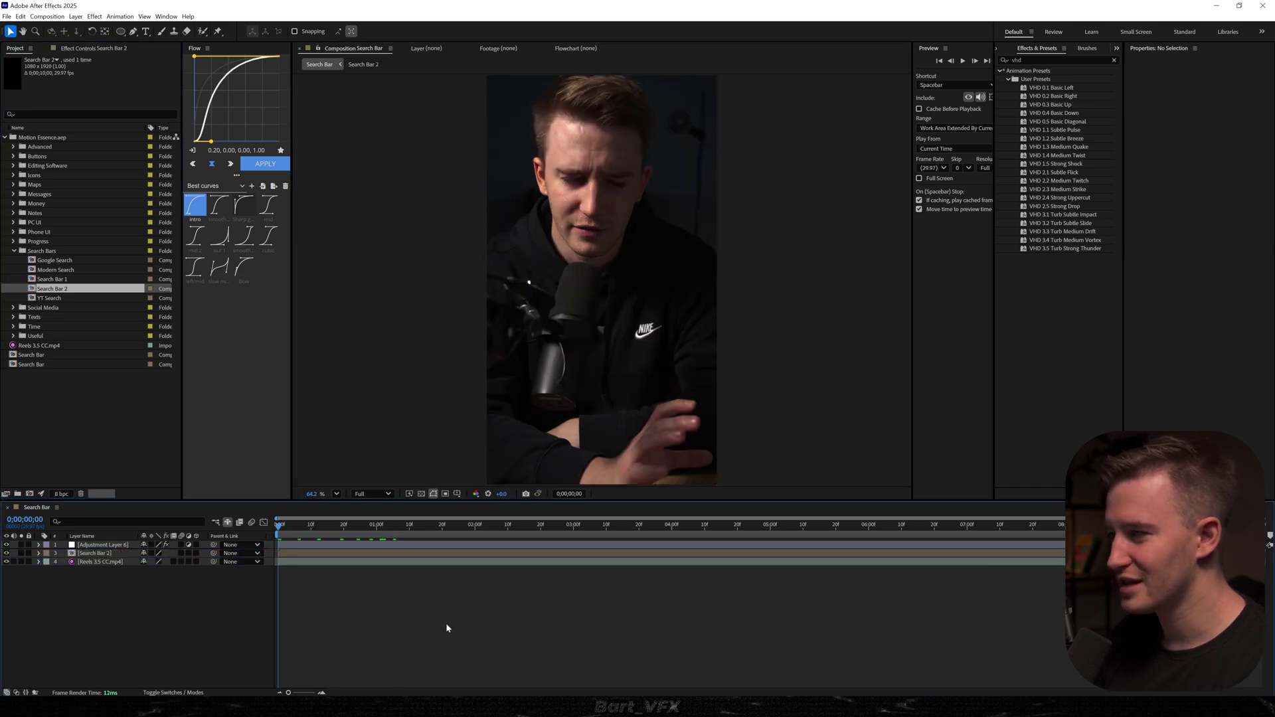
{"action": "key", "text": "space"}
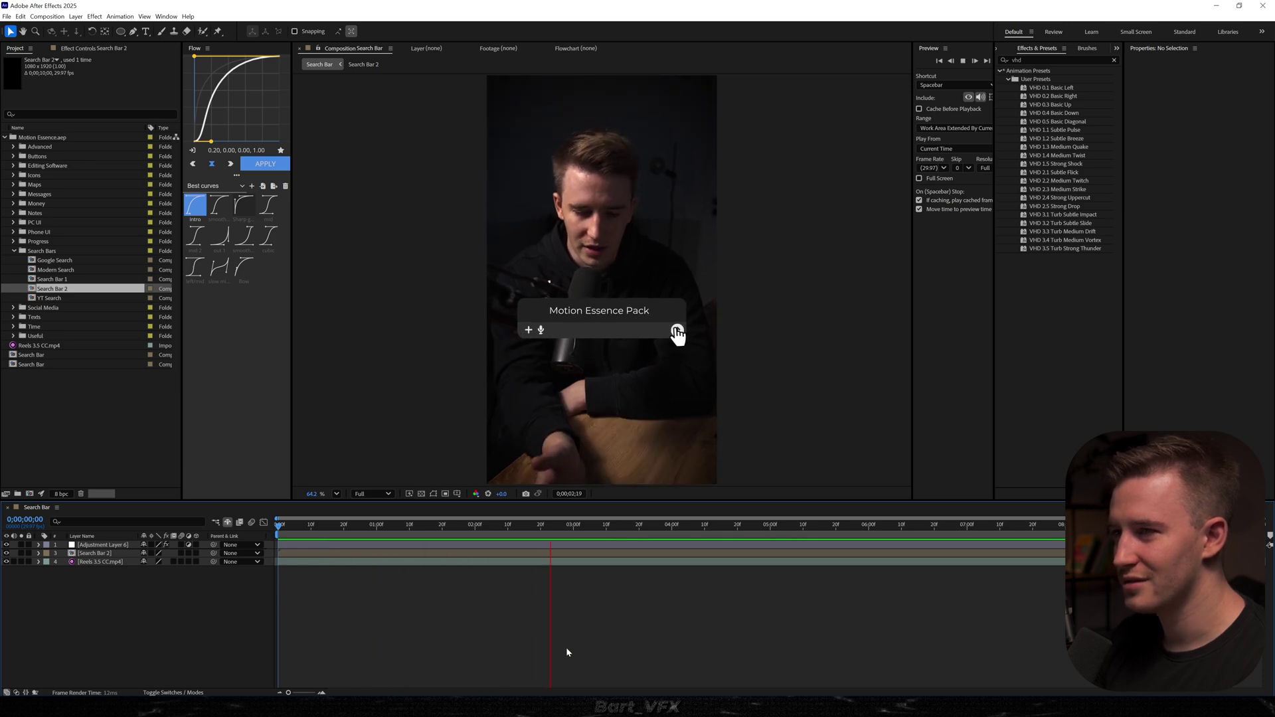
Open the Search Bar 2 composition, replace its "Motion Essence Pack" text with "Search Bar" and preview the result.
{"action": "key", "text": "space"}
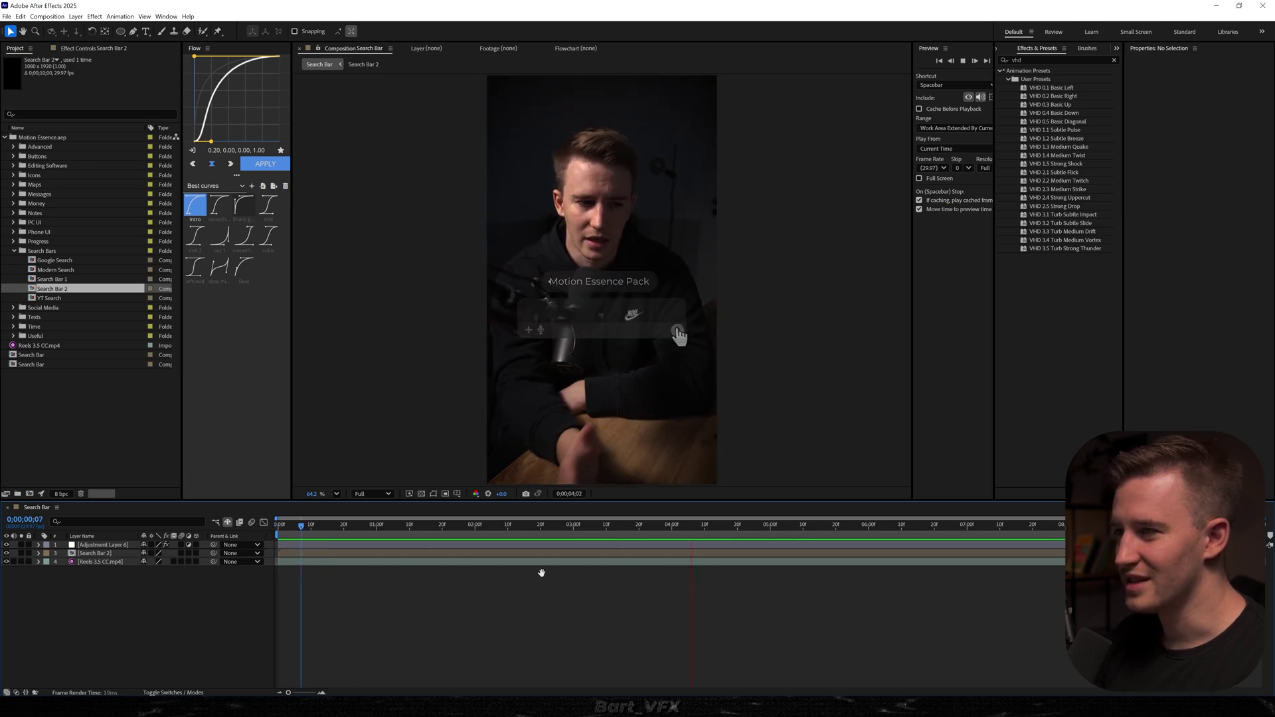
{"action": "left_click_drag", "start_coordinate": [632, 523], "coordinate": [586, 524]}
{"action": "left_click", "coordinate": [567, 555]}
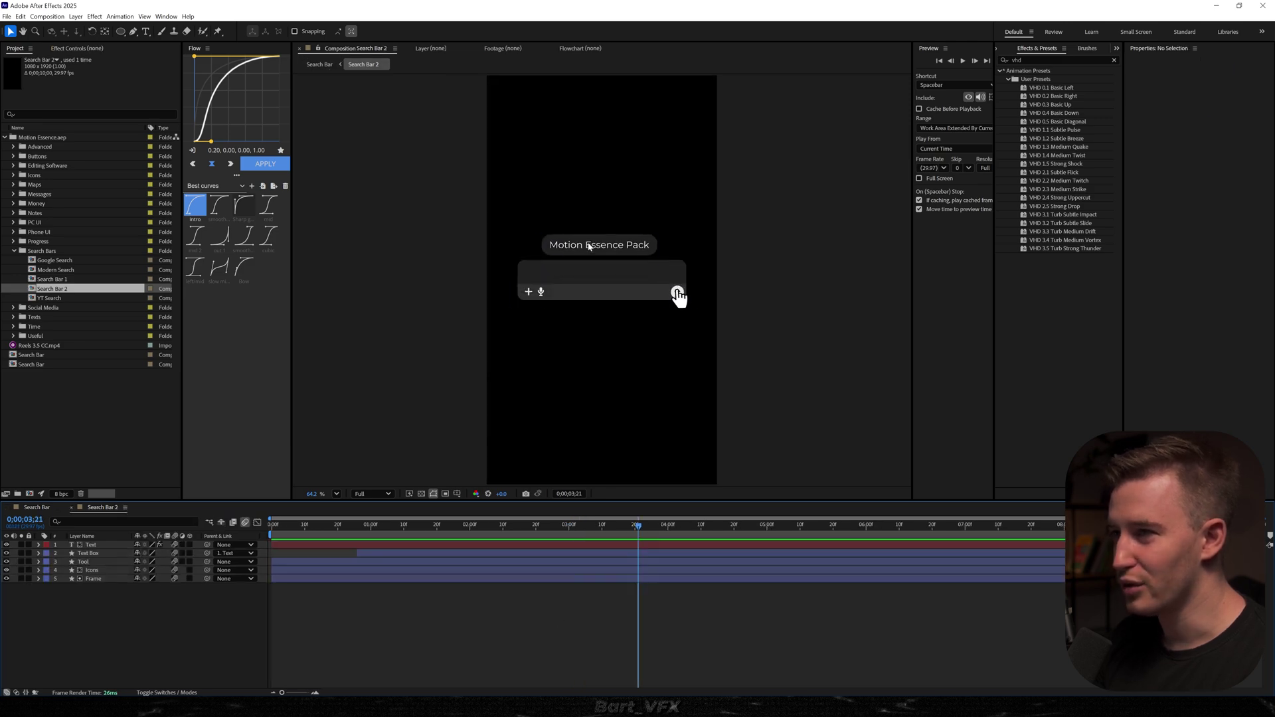
{"action": "double_click", "coordinate": [588, 245]}
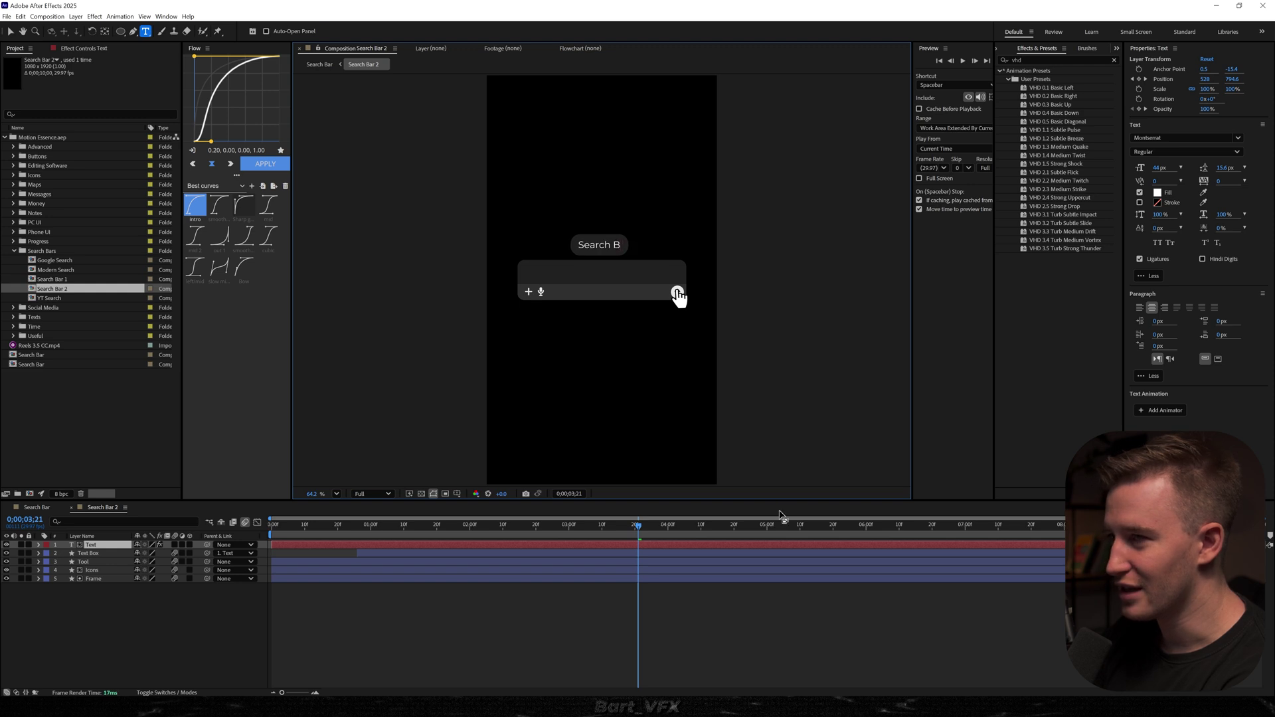
{"action": "key", "text": "space"}
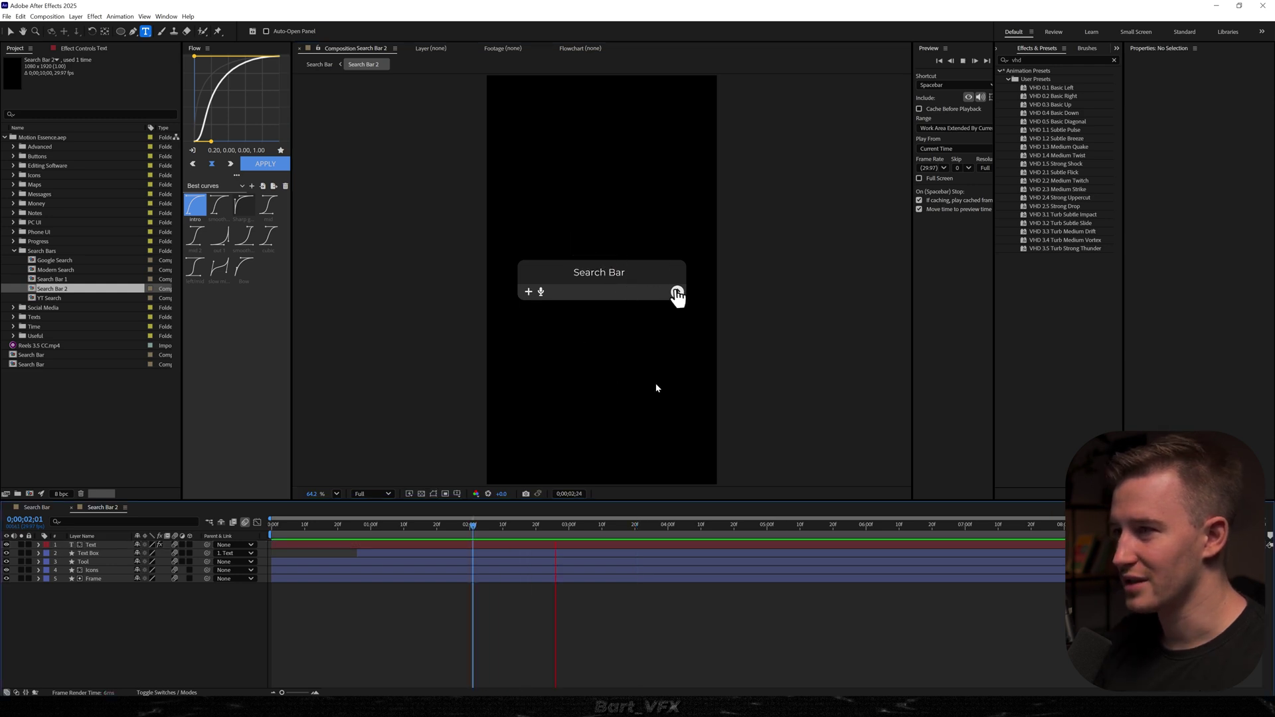
Back in the main composition, apply CC Light Sweep to the Search Bar 2 layer, move its center to about 353, 684 and preview.
{"action": "key", "text": "Tab"}
{"action": "left_click", "coordinate": [412, 641]}
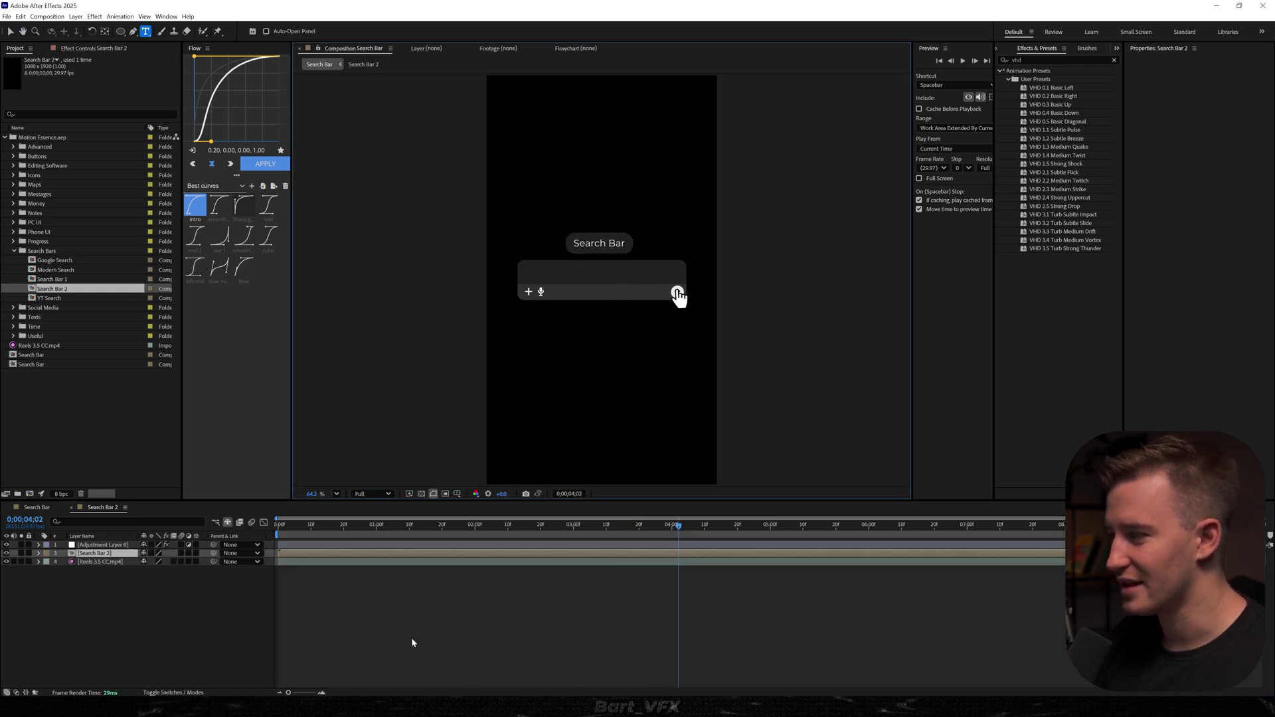
{"action": "type", "text": "cc light"}
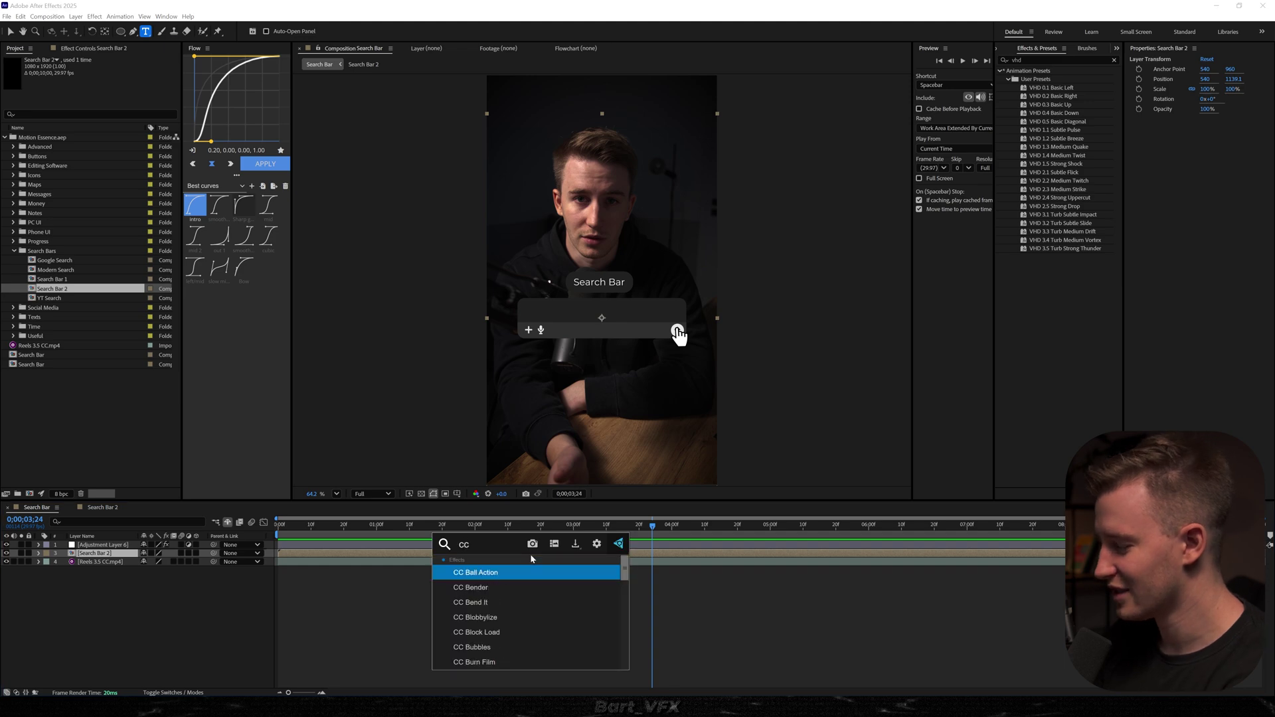
{"action": "key", "text": "Return"}
{"action": "left_click_drag", "start_coordinate": [603, 218], "coordinate": [519, 258]}
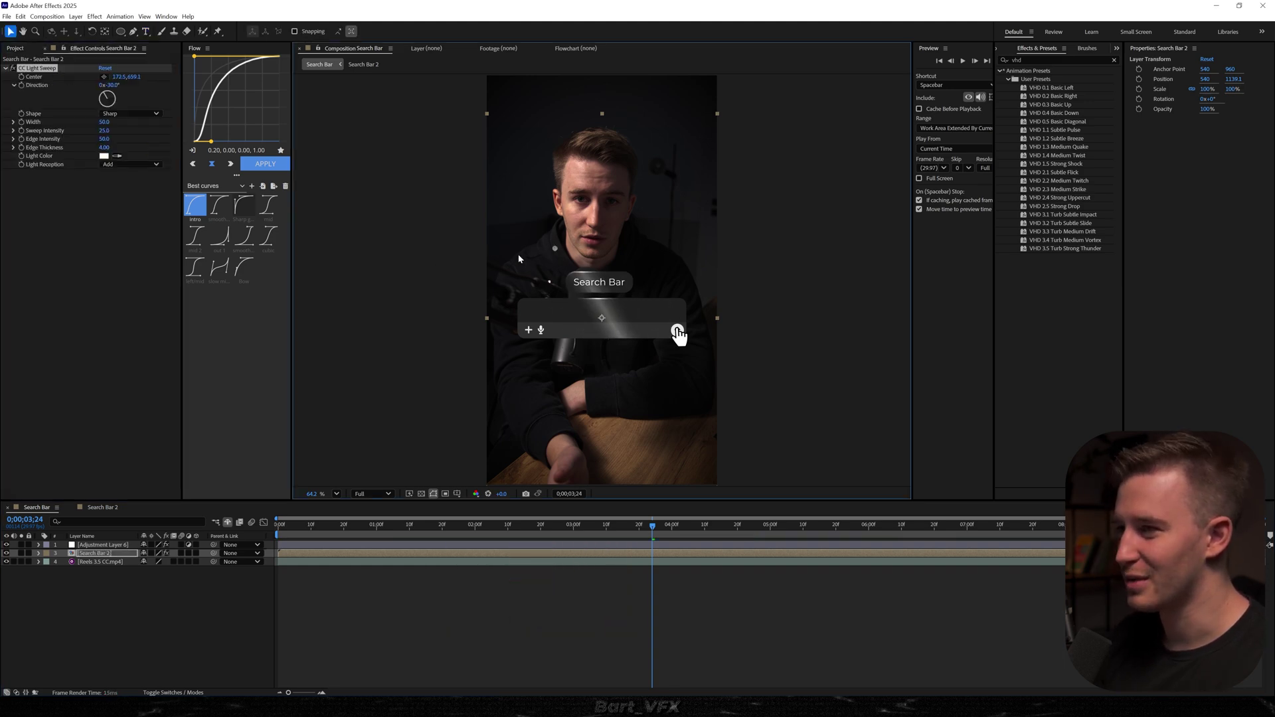
{"action": "left_click", "coordinate": [572, 577]}
{"action": "key", "text": "space"}
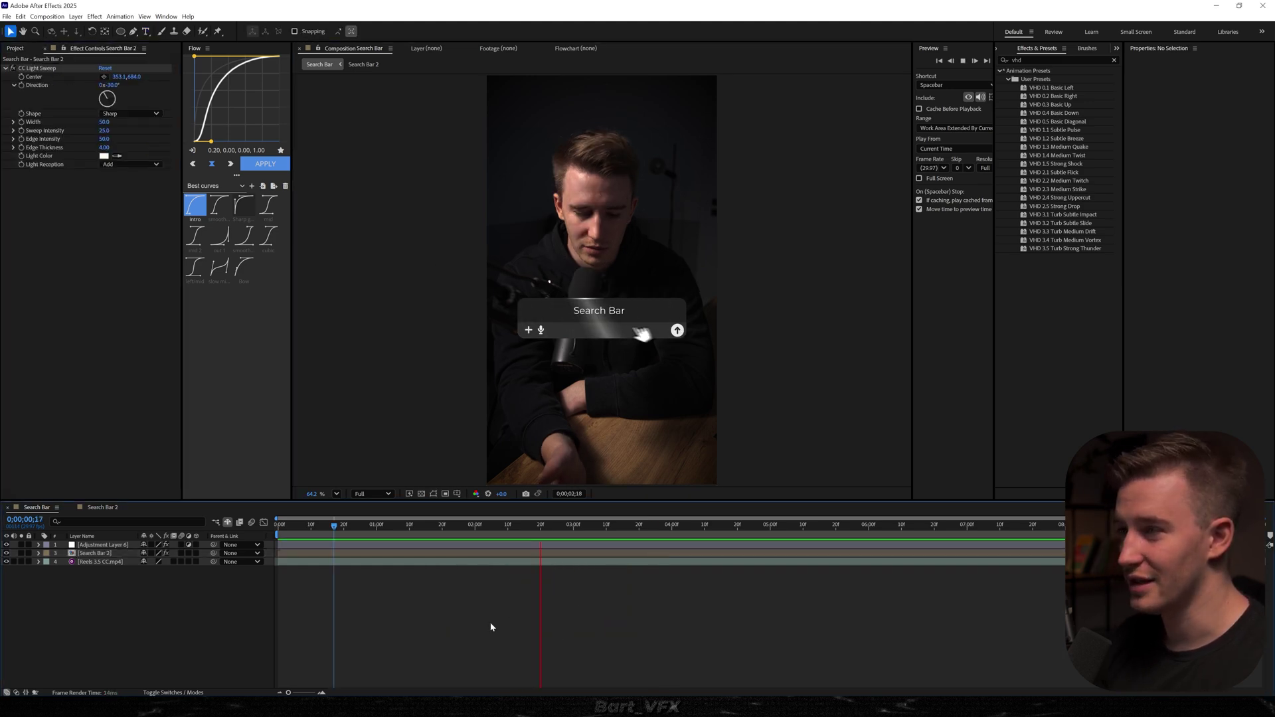